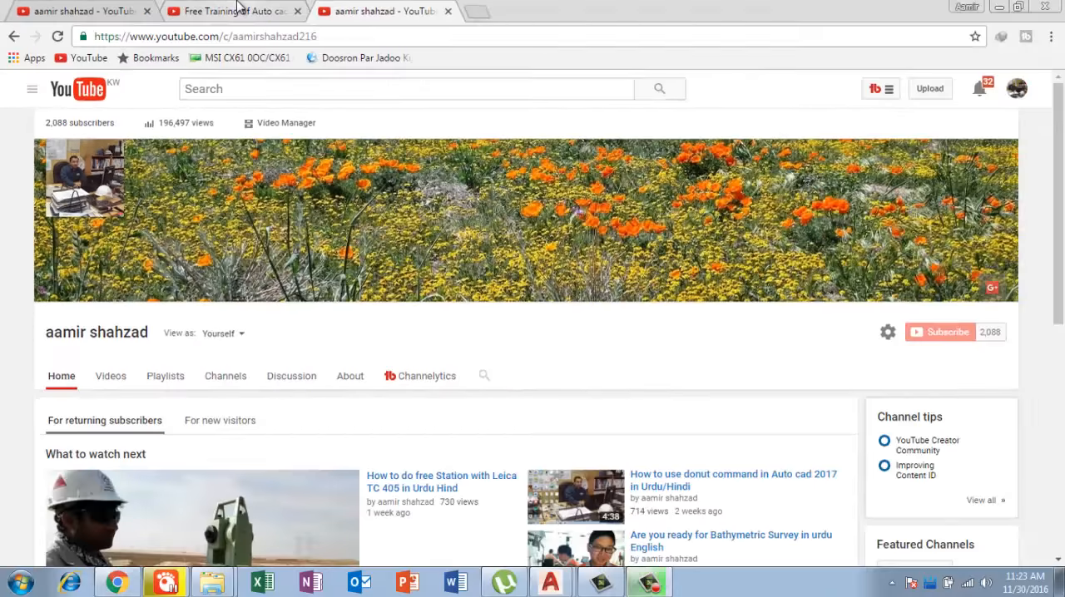
# Step: Look over the channel's Free Training of Auto cad for beginners playlist, its created playlists and its home page
pyautogui.click(552, 20)
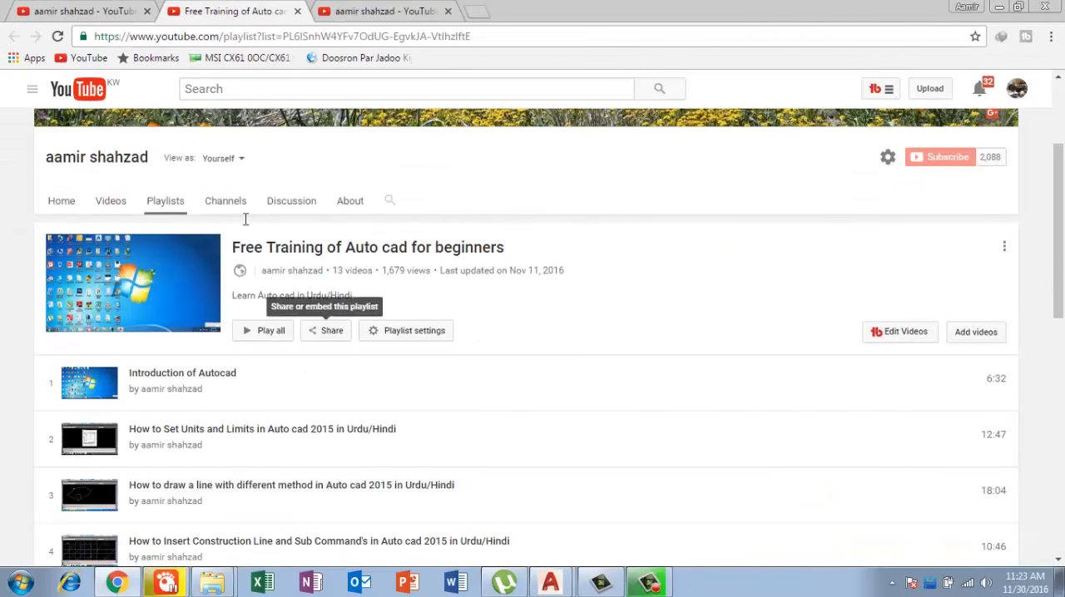
pyautogui.click(82, 10)
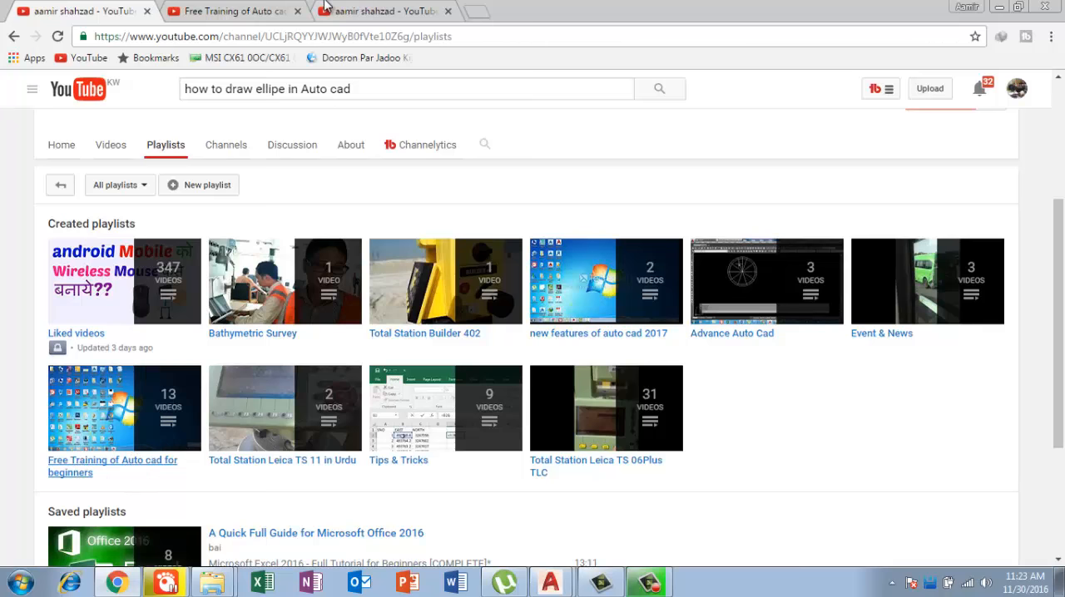
pyautogui.click(387, 9)
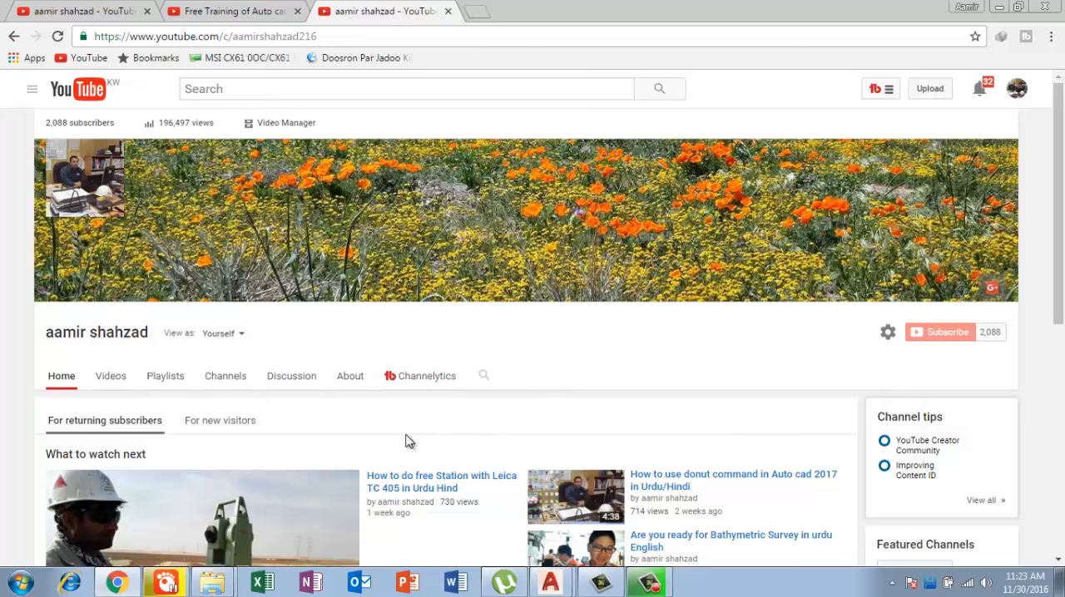
# Step: Switch to AutoCAD and examine the available ellipse creation methods: Center, Axis End and Elliptical Arc
pyautogui.click(557, 583)
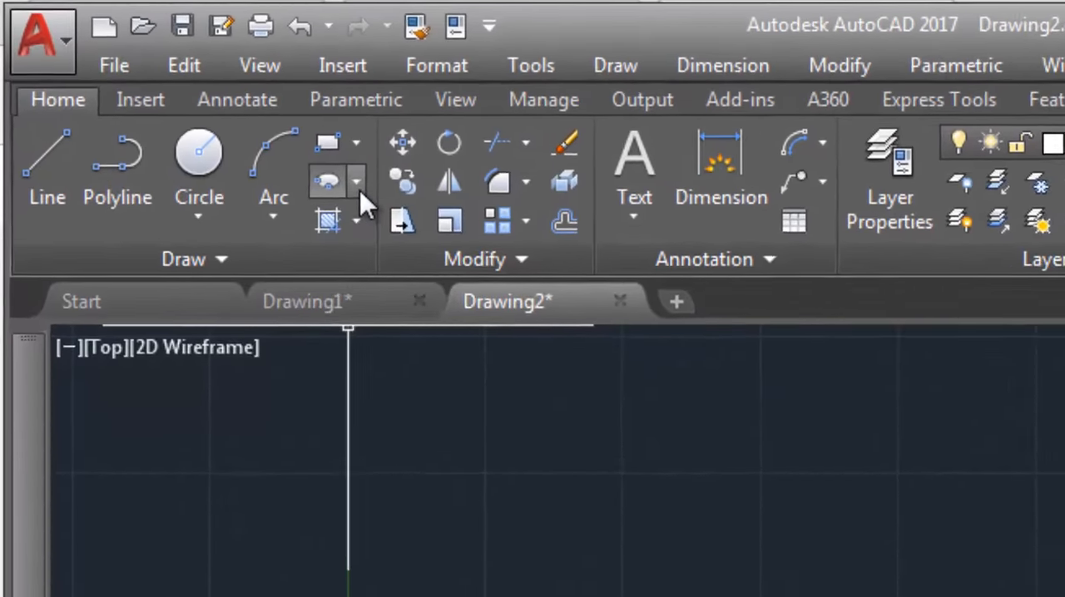
pyautogui.click(171, 88)
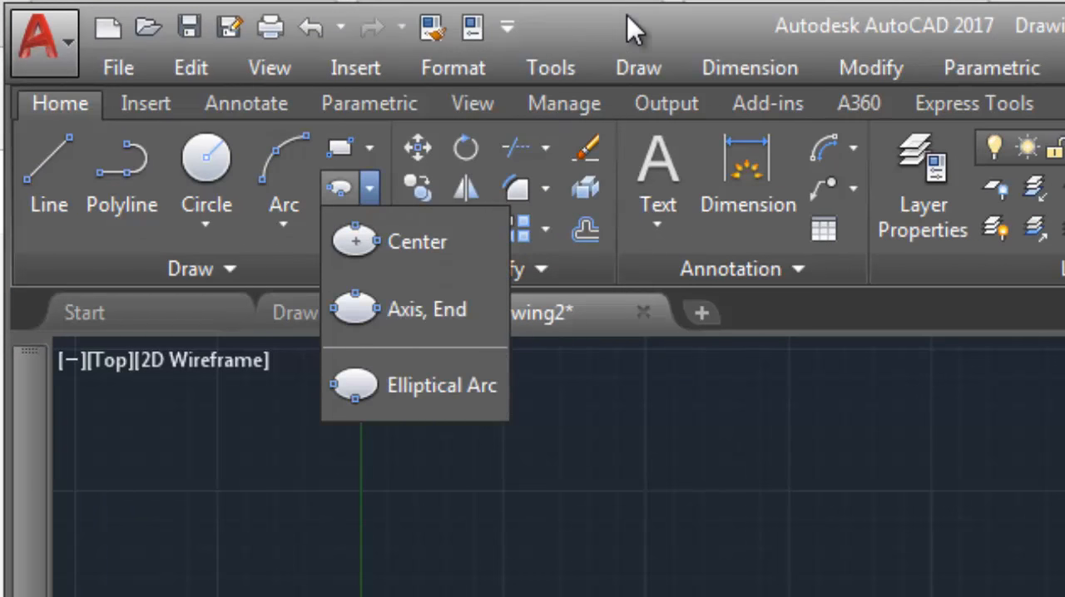
pyautogui.click(639, 74)
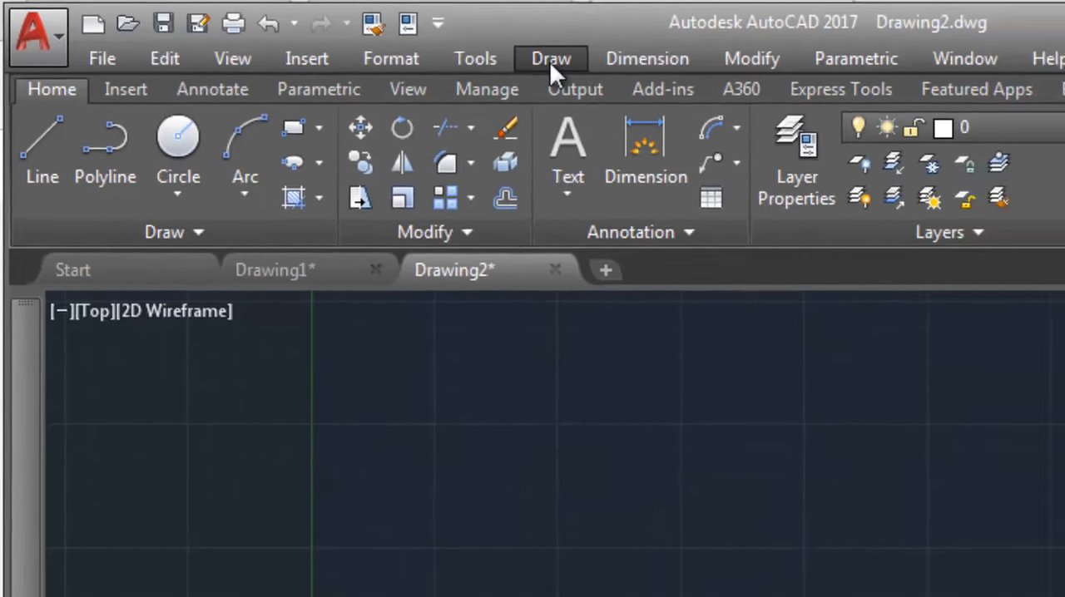
pyautogui.click(639, 68)
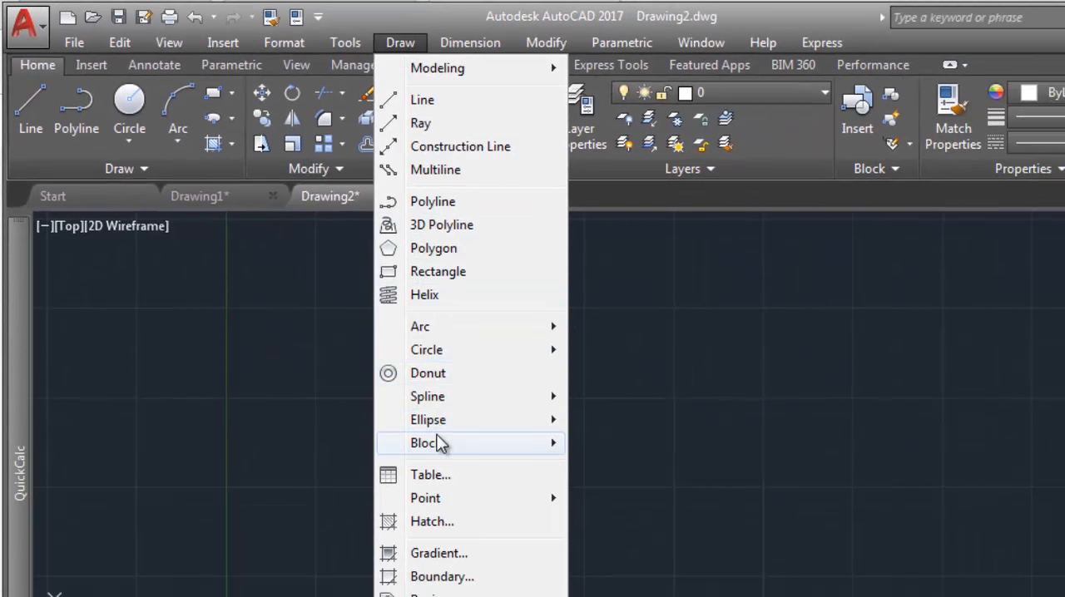
pyautogui.moveTo(440, 420)
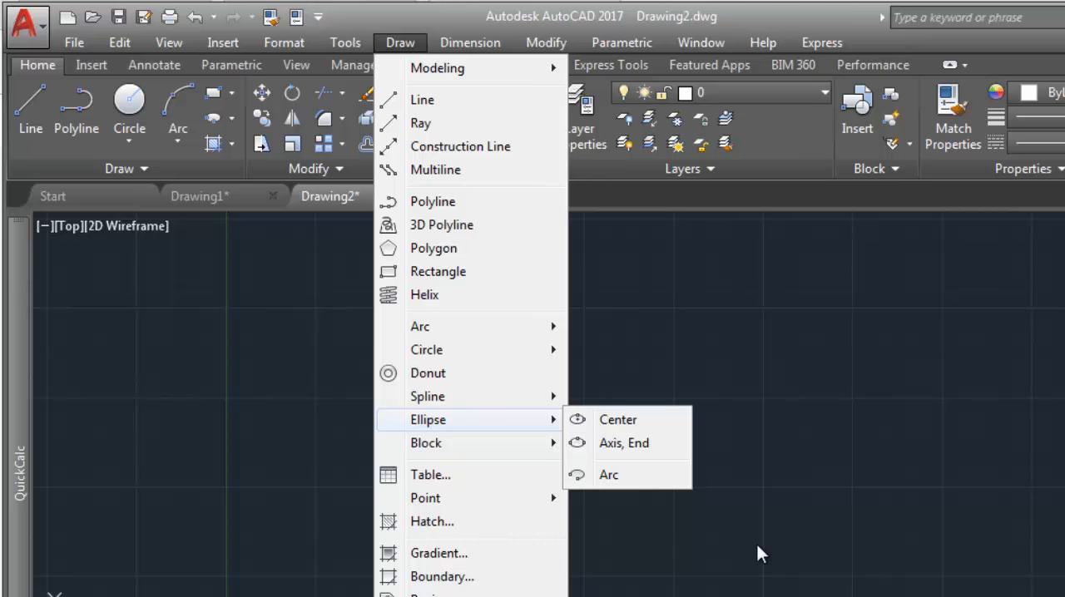
pyautogui.click(713, 533)
pyautogui.click(712, 530)
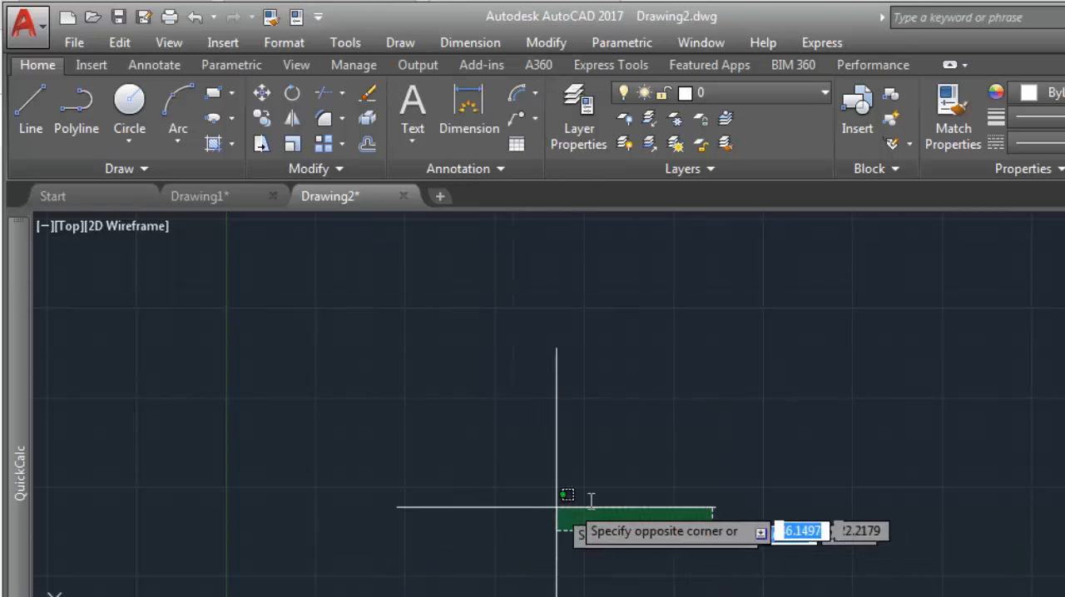
pyautogui.press('Escape')
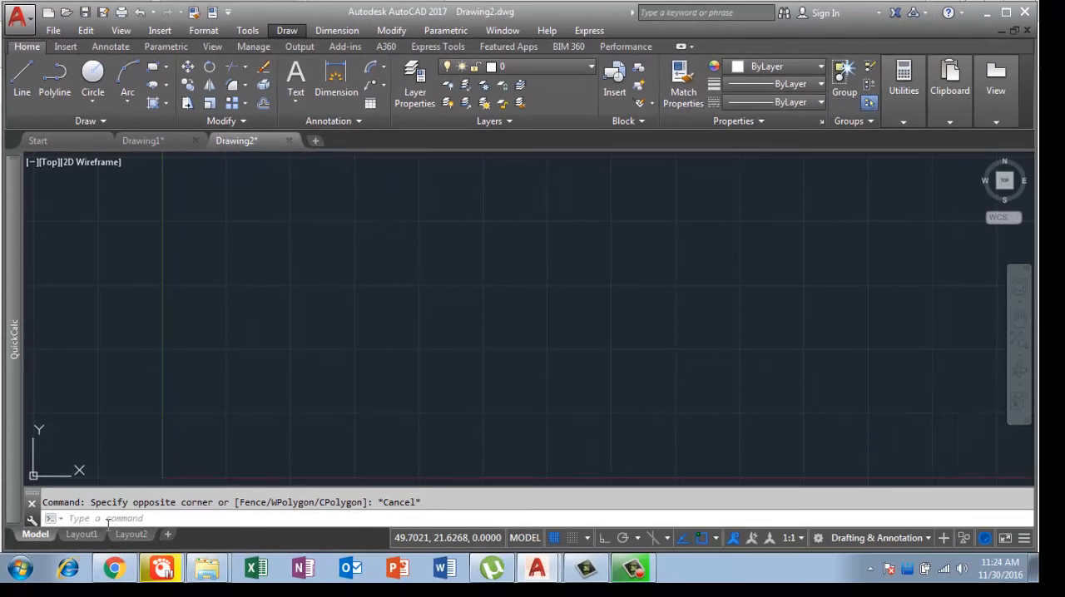
# Step: Draw a horizontal ellipse by its axis endpoints, about 31 units long with a distance of about 5.8 to the other axis
pyautogui.write('e')
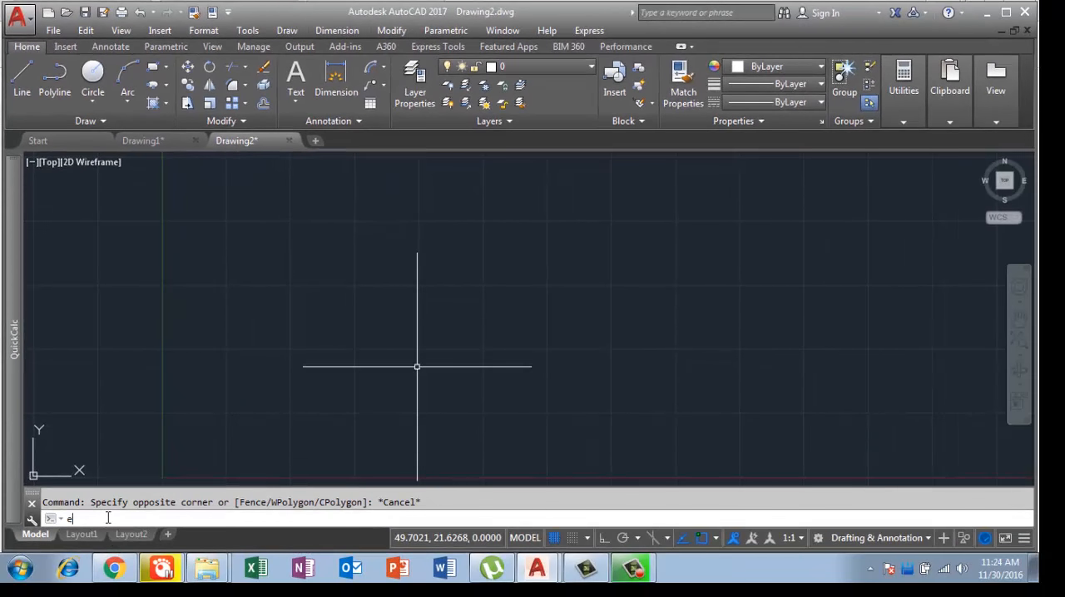
pyautogui.write('l')
pyautogui.press('Return')
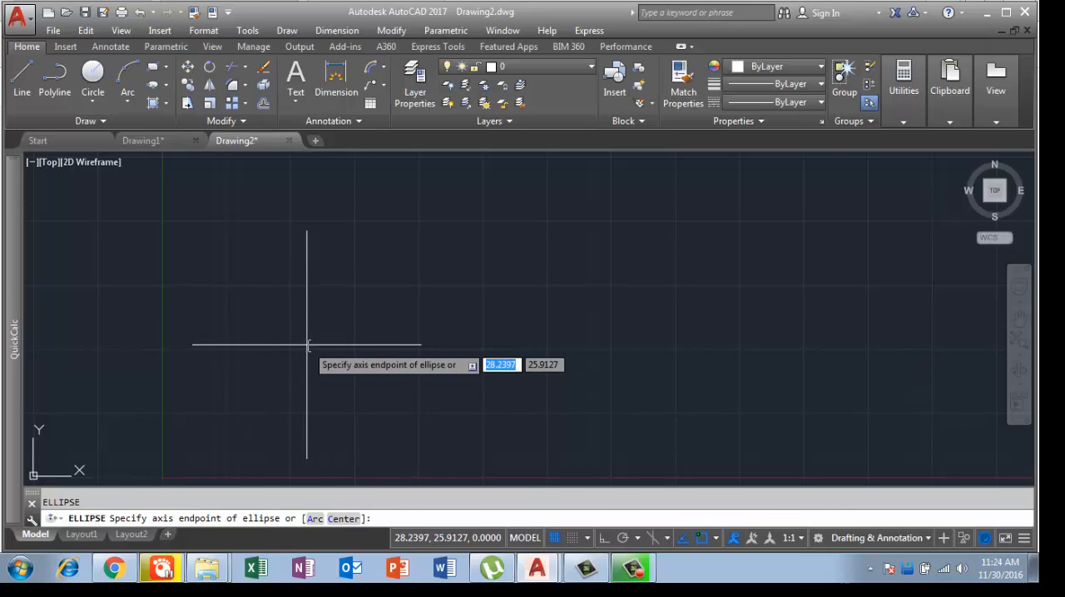
pyautogui.click(246, 338)
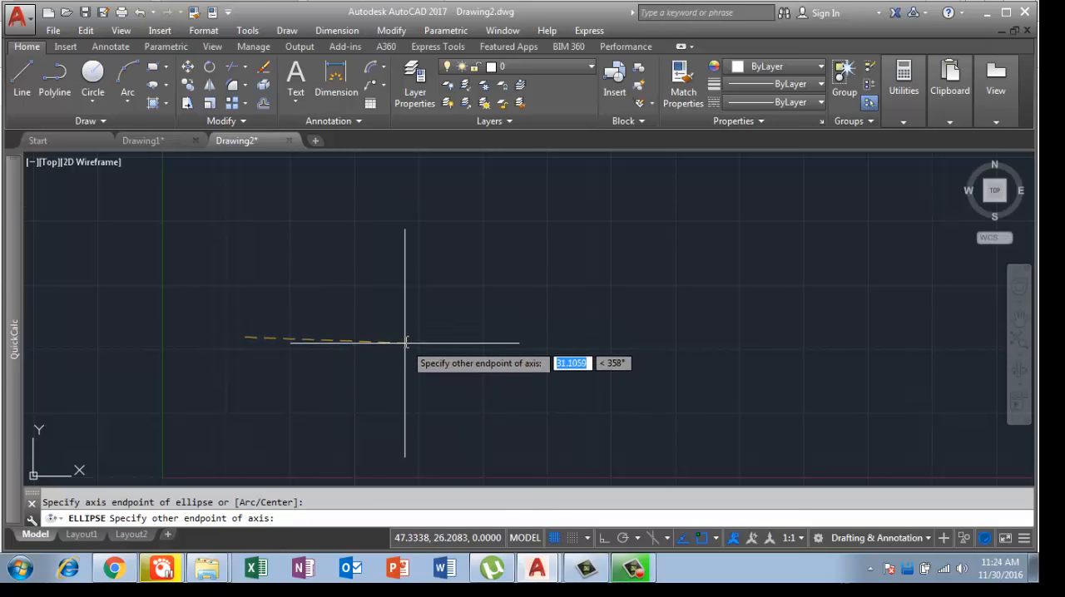
pyautogui.click(407, 338)
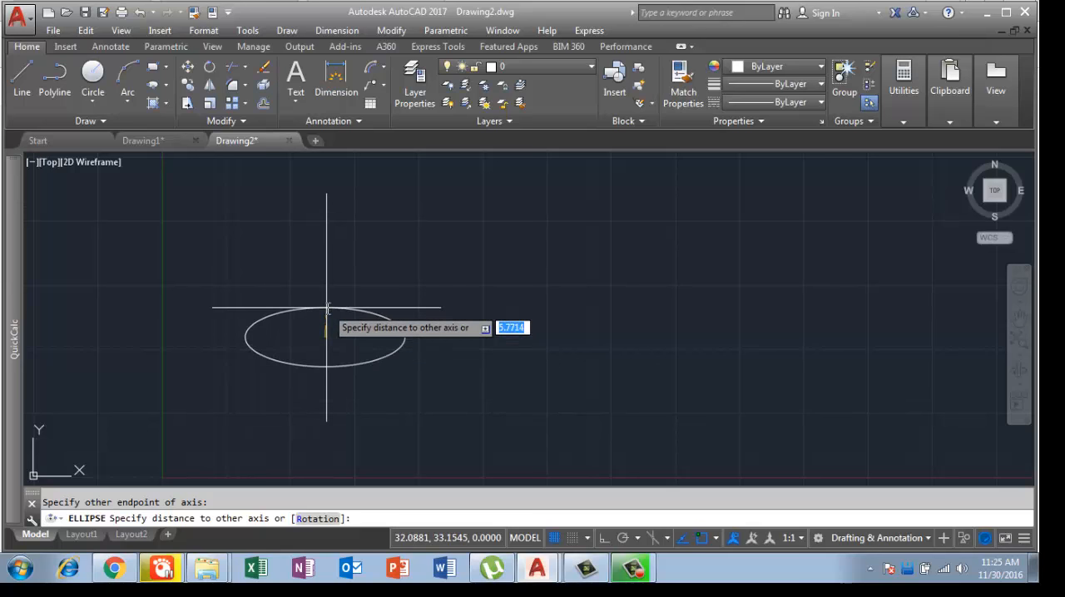
pyautogui.click(327, 309)
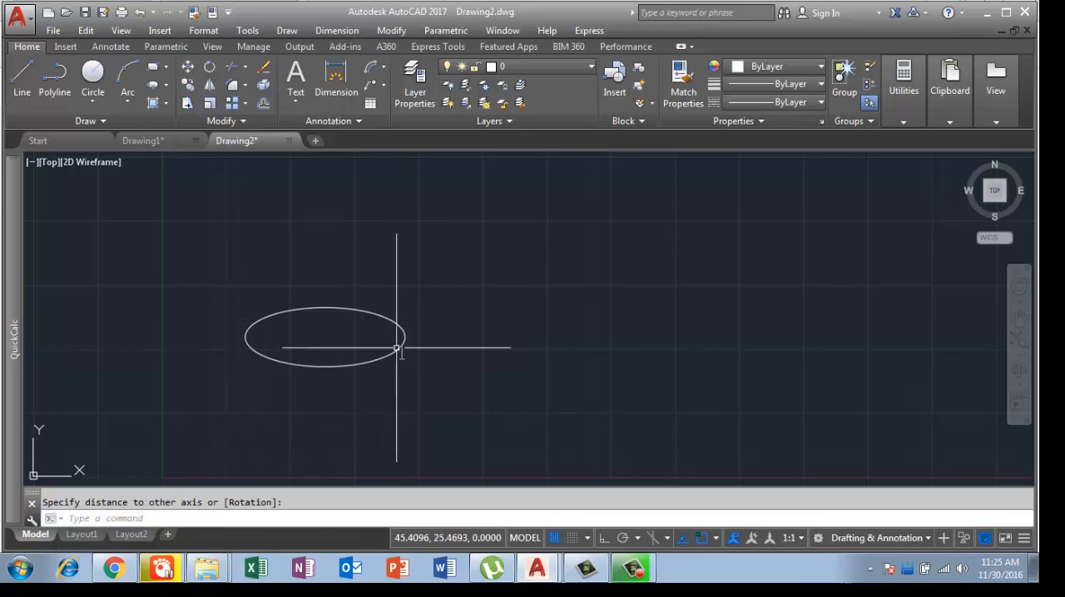
# Step: Erase the horizontal ellipse from the drawing
pyautogui.scroll(-2, 432, 382)
pyautogui.click(430, 398)
pyautogui.click(281, 290)
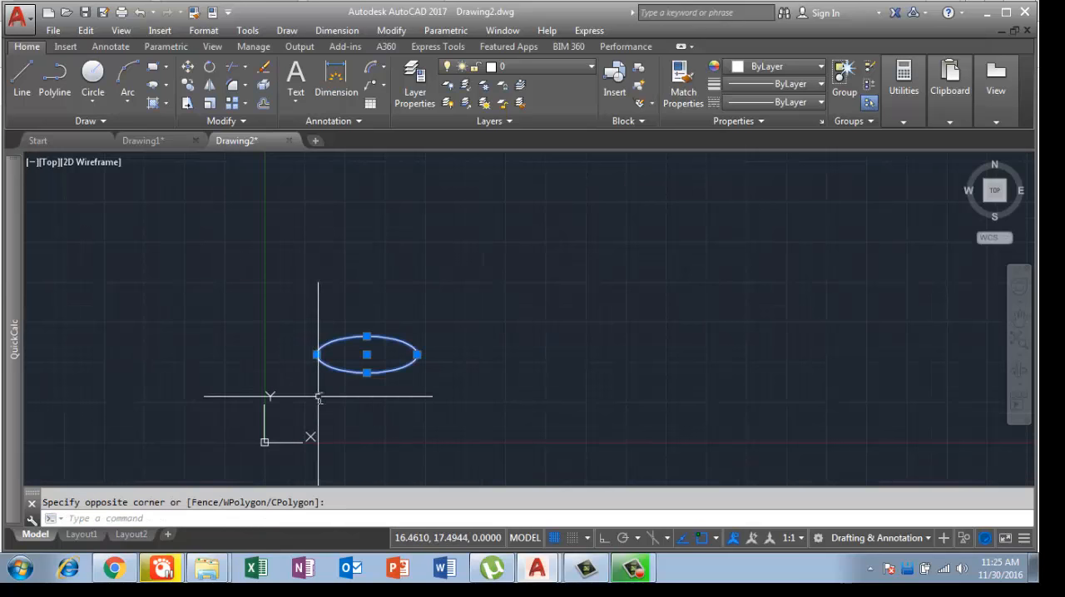
pyautogui.press('Delete')
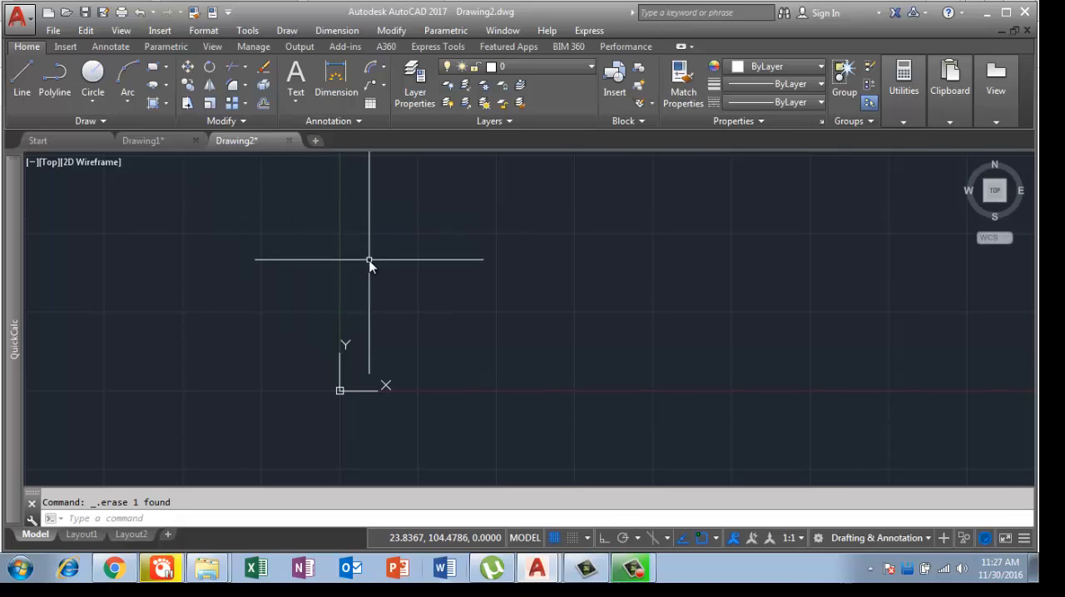
# Step: Draw a rectangle 5 units wide and 3 units high just above and right of the origin
pyautogui.write('l')
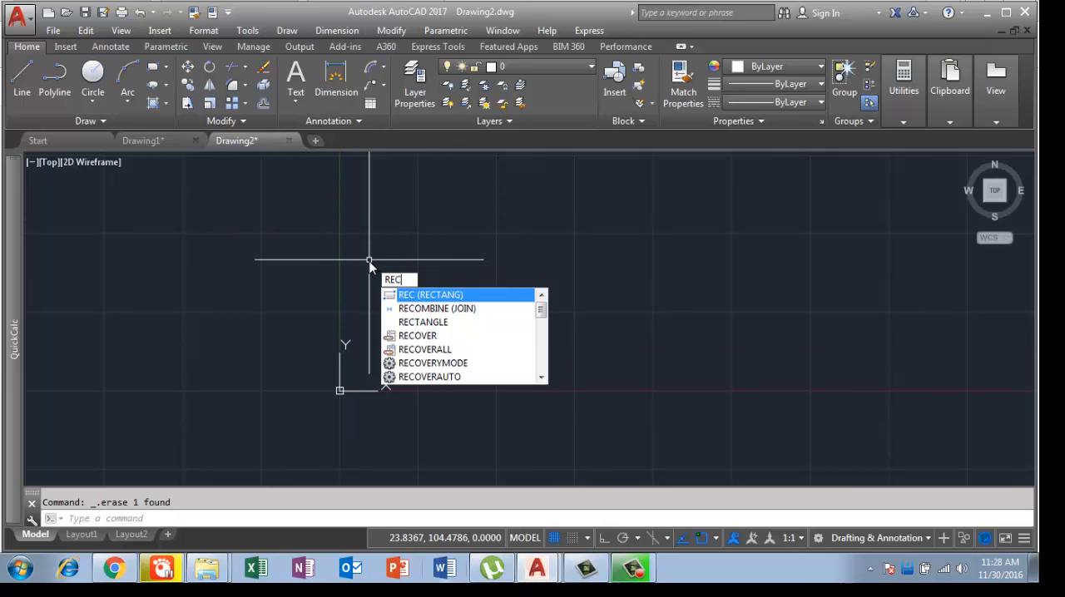
pyautogui.press('Return')
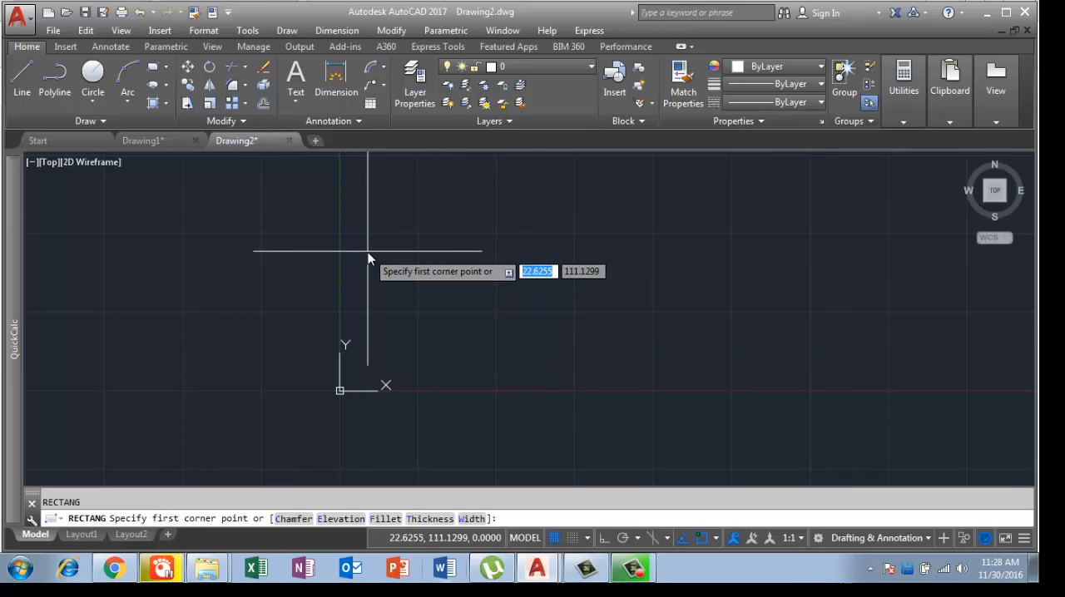
pyautogui.click(364, 250)
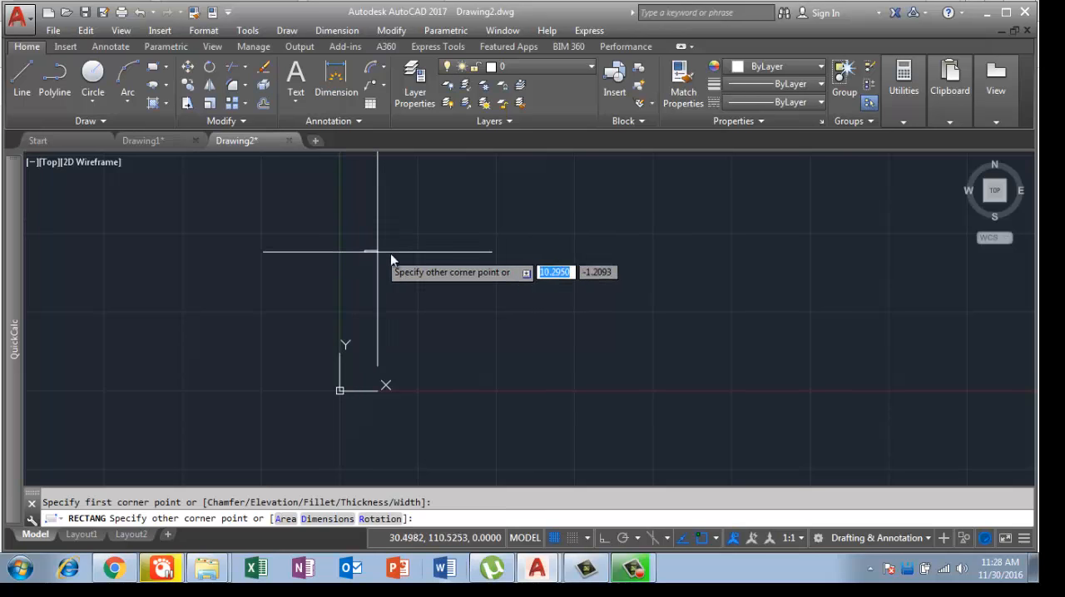
pyautogui.write('@')
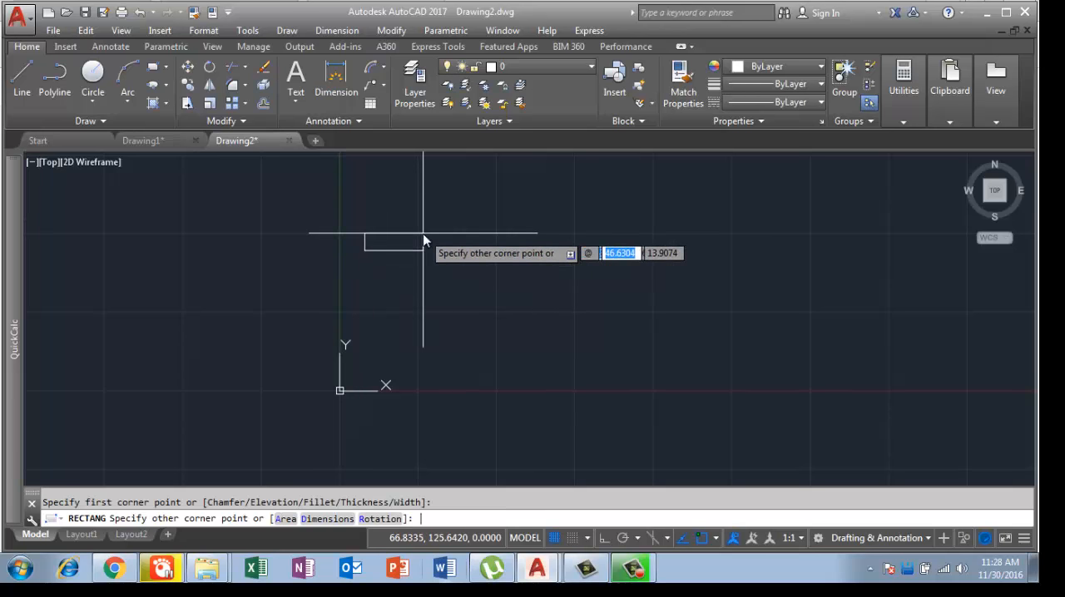
pyautogui.write('5')
pyautogui.press('Tab')
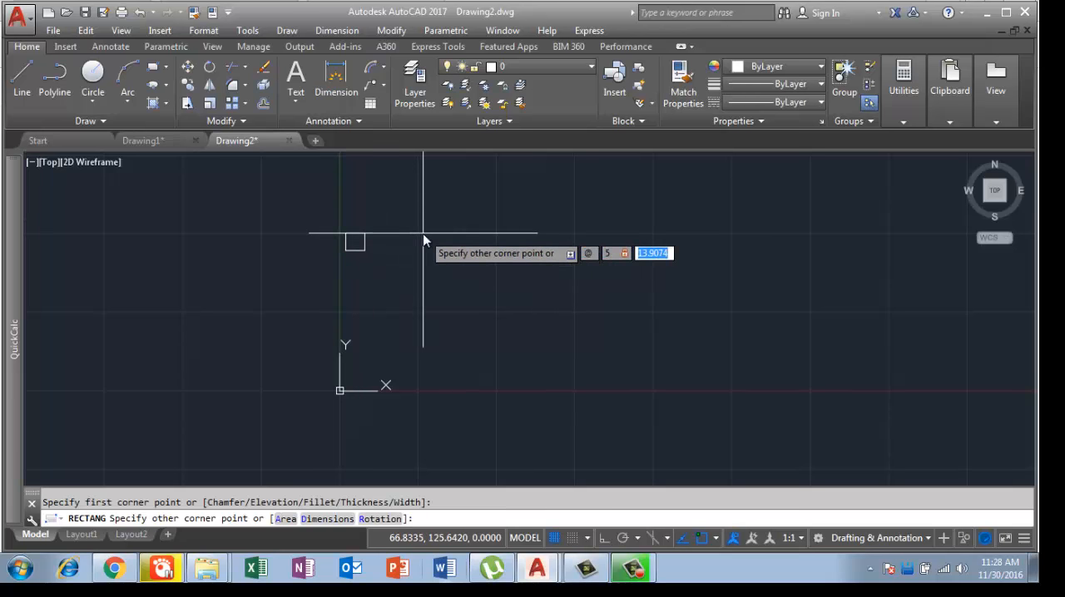
pyautogui.write('3')
pyautogui.press('Return')
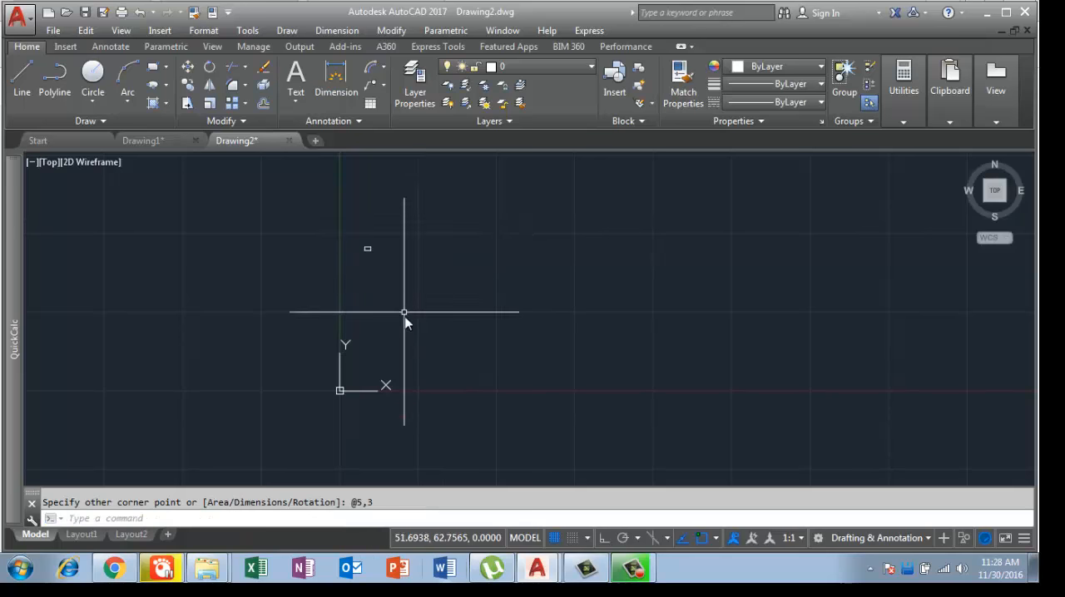
# Step: Draw a vertical line from the midpoint of the rectangle's top edge to the midpoint of its bottom edge
pyautogui.scroll(-8, 411, 300)
pyautogui.scroll(10, 407, 300)
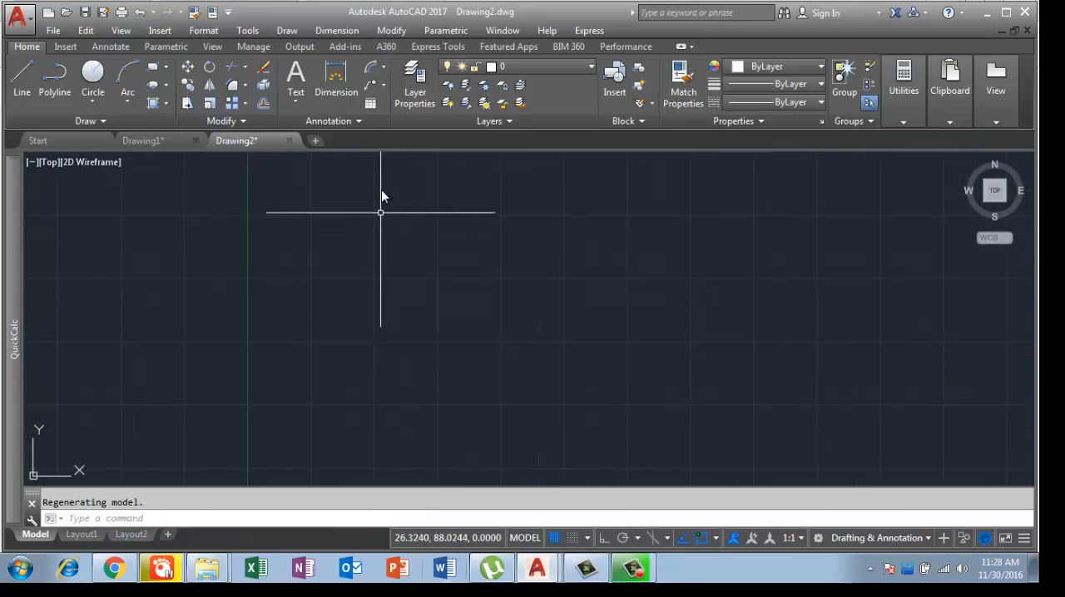
pyautogui.moveTo(381, 346); pyautogui.dragTo(382, 396, button='middle')
pyautogui.scroll(7, 384, 241)
pyautogui.moveTo(323, 226); pyautogui.dragTo(485, 391, button='middle')
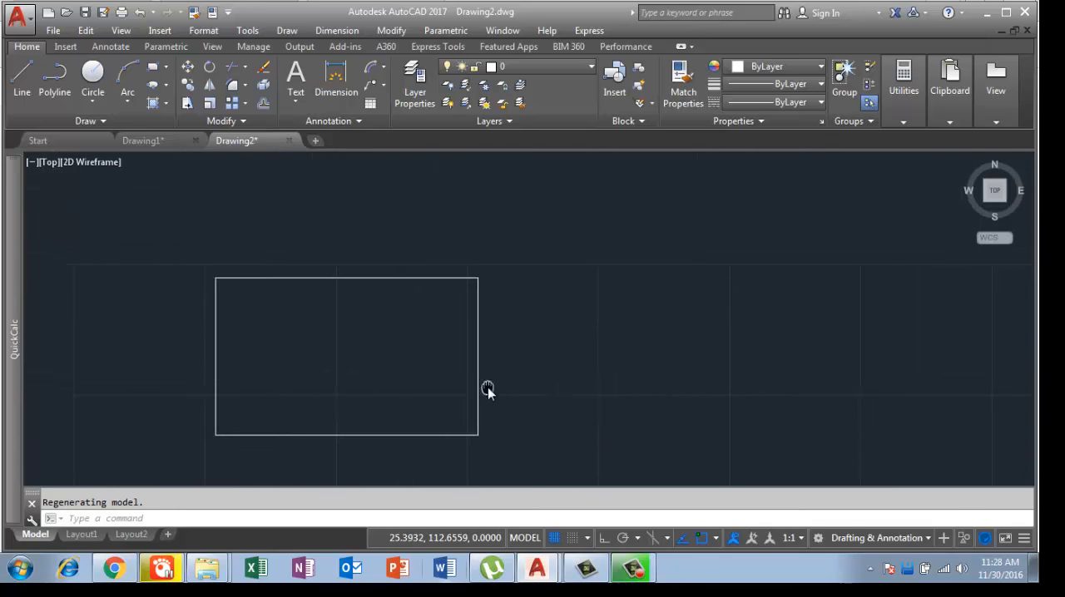
pyautogui.scroll(2, 375, 358)
pyautogui.moveTo(374, 359); pyautogui.dragTo(468, 323, button='middle')
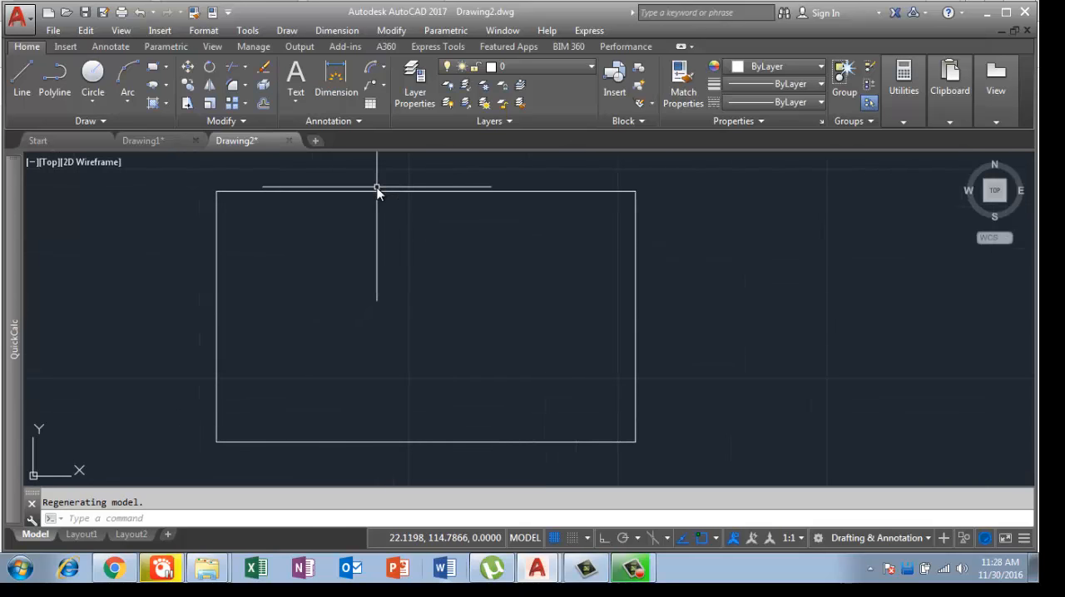
pyautogui.write('l')
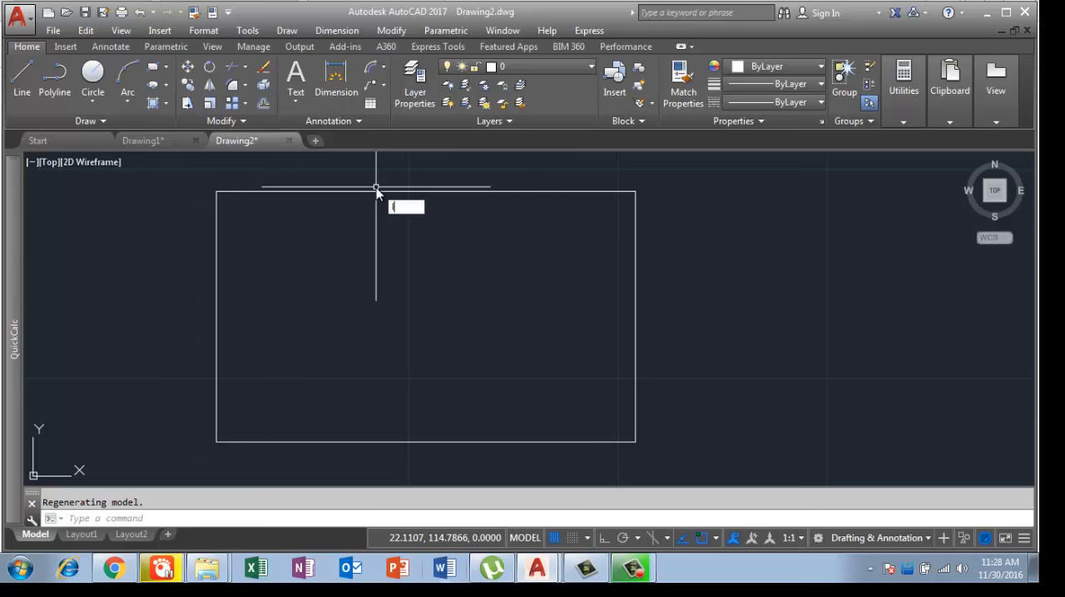
pyautogui.press('Return')
pyautogui.click(424, 194)
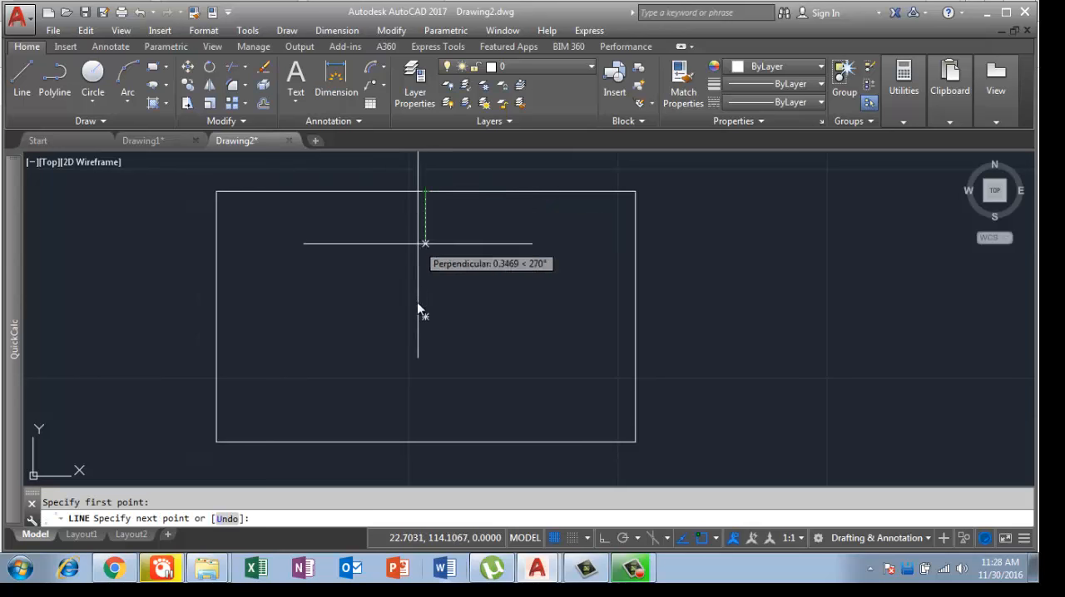
pyautogui.click(424, 441)
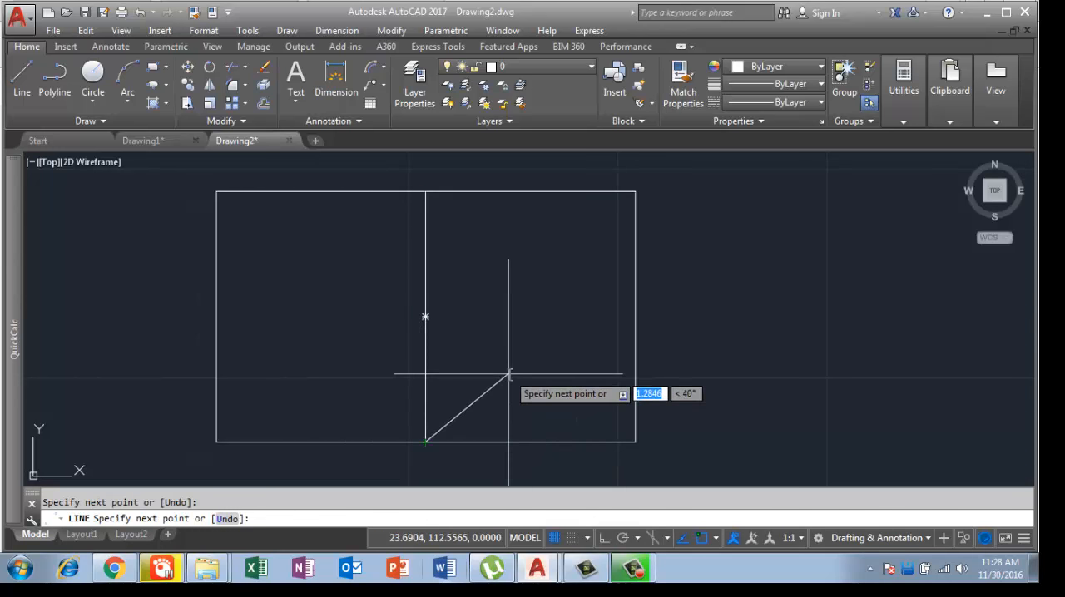
pyautogui.press('Return')
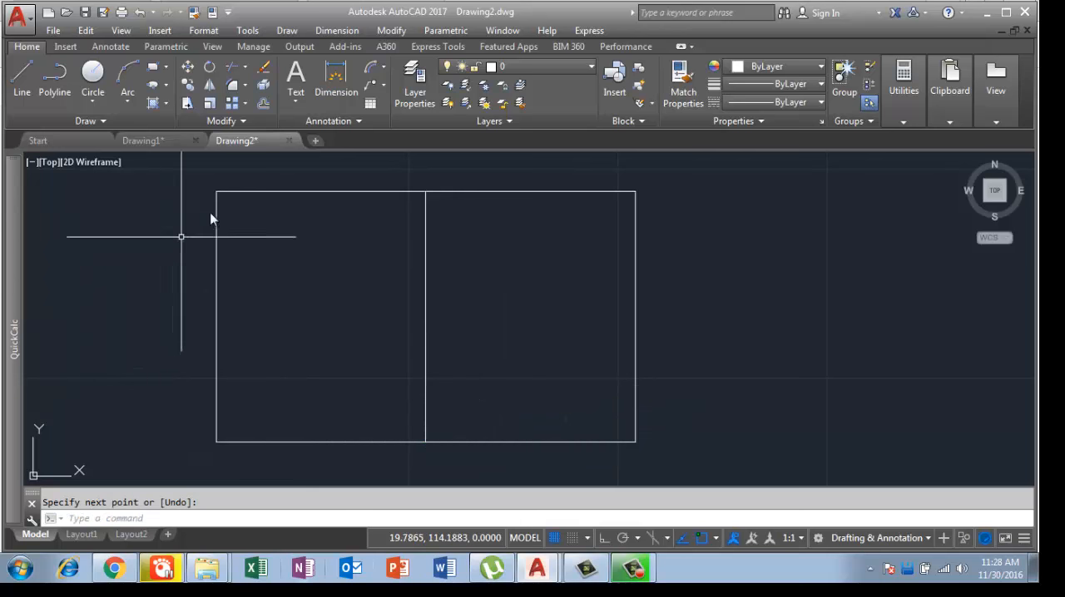
# Step: Draw a horizontal ellipse between the midpoints of the rectangle's left and right edges, with a distance of 0.5 to the other axis
pyautogui.write('c')
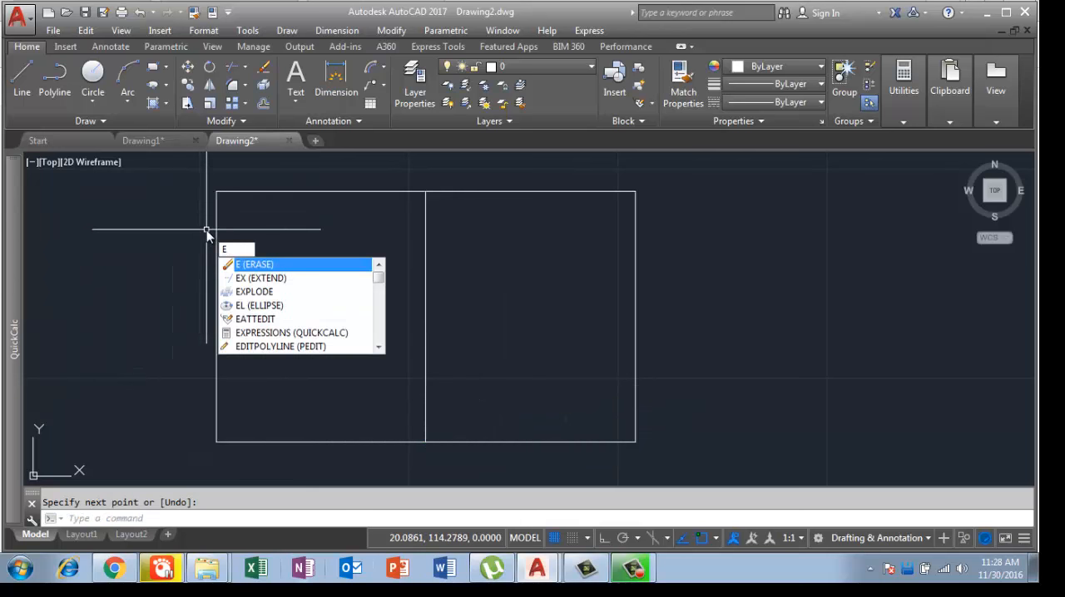
pyautogui.write('l')
pyautogui.press('Return')
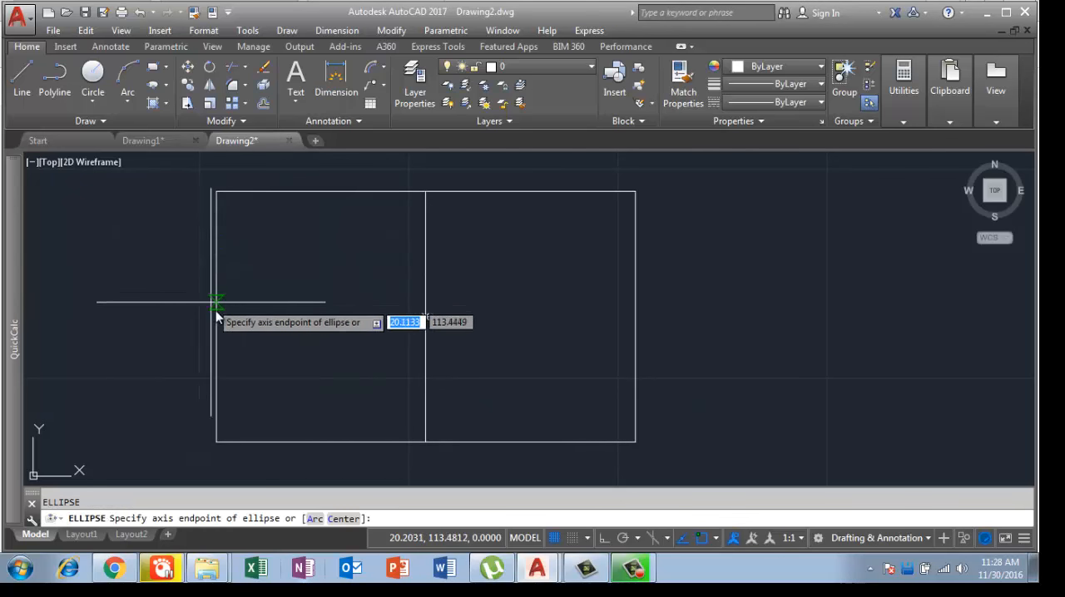
pyautogui.click(219, 322)
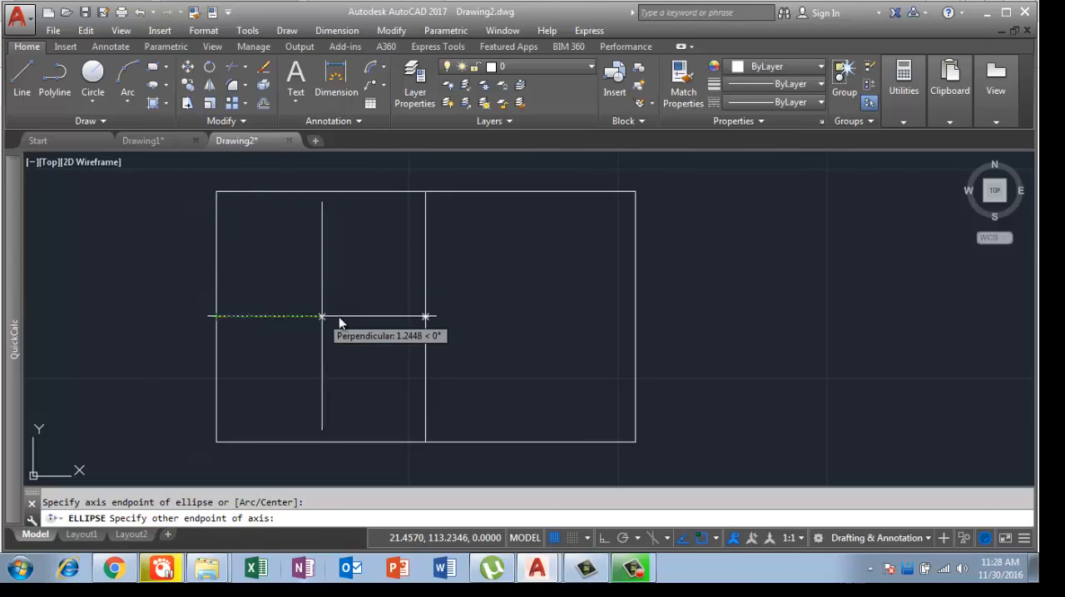
pyautogui.click(634, 319)
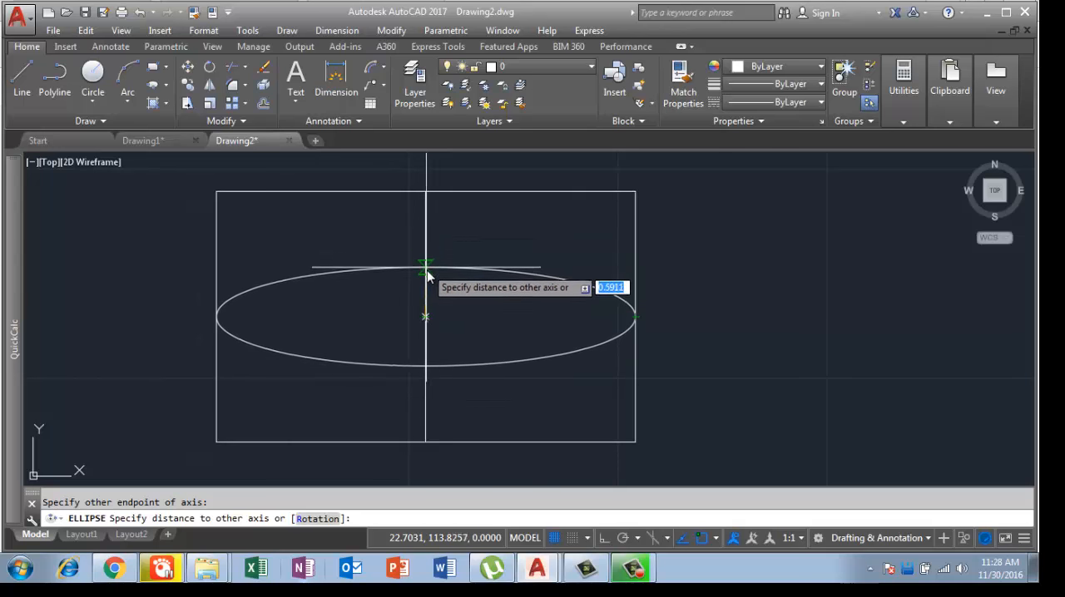
pyautogui.write('.5')
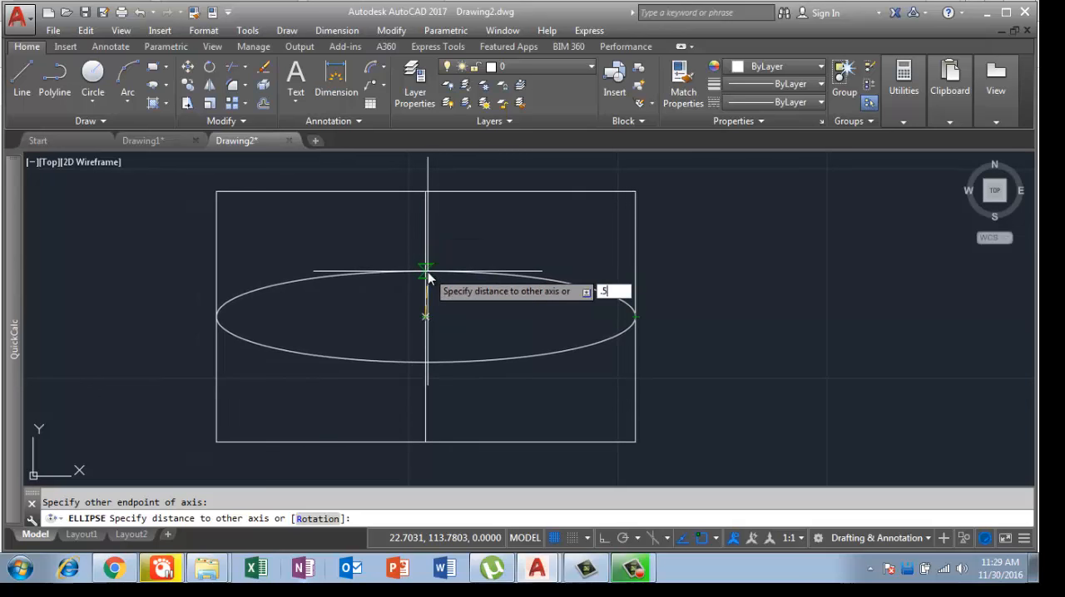
pyautogui.press('Return')
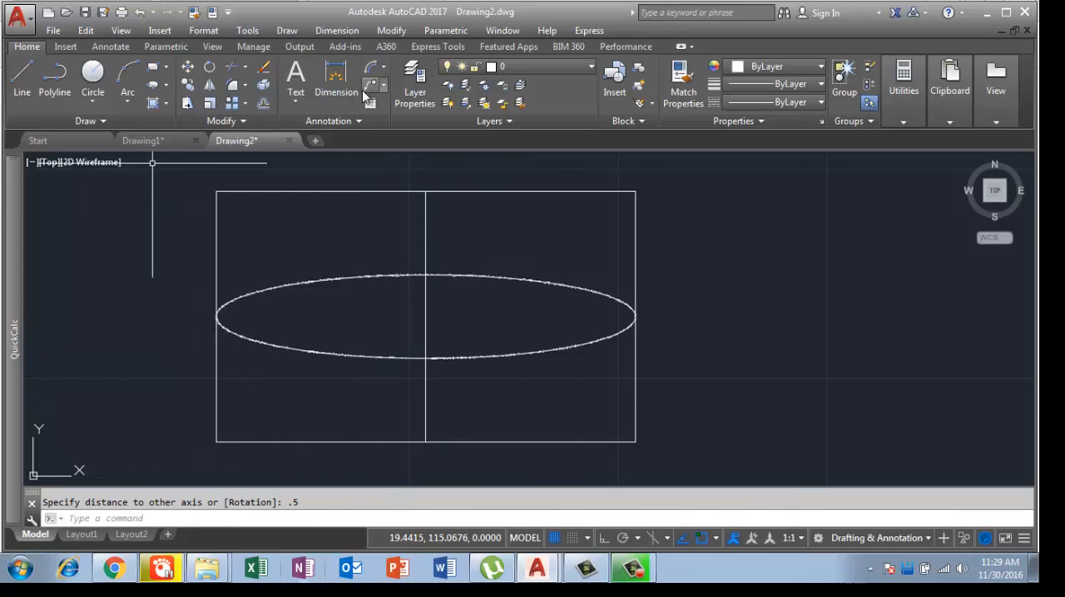
# Step: Draw a vertical ellipse from the midpoint of the rectangle's bottom edge to that of its top edge, with a distance of 0.5 to the other axis
pyautogui.write('el')
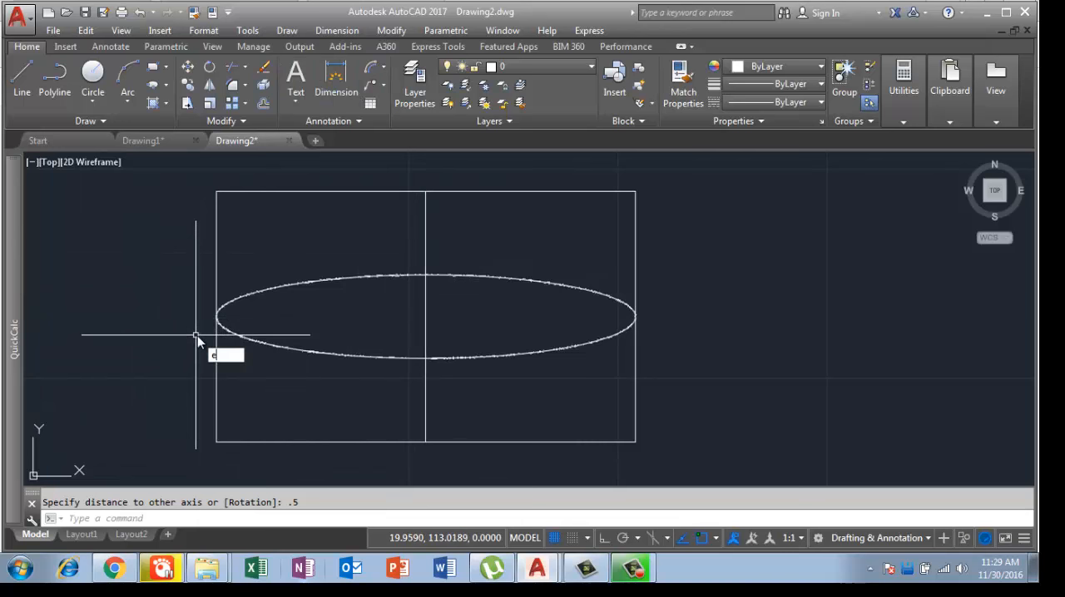
pyautogui.press('Return')
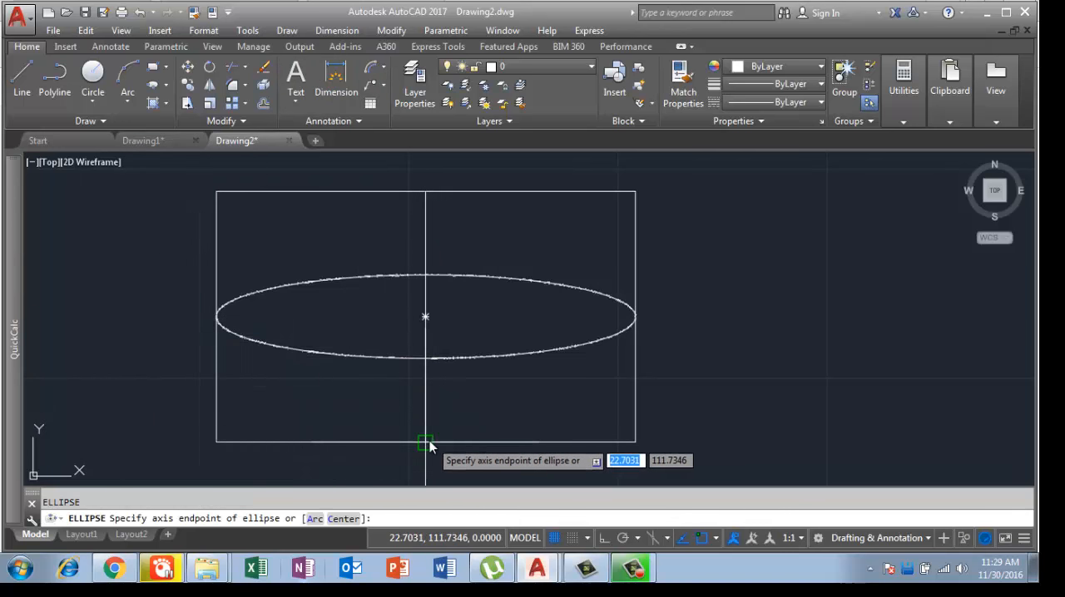
pyautogui.click(425, 442)
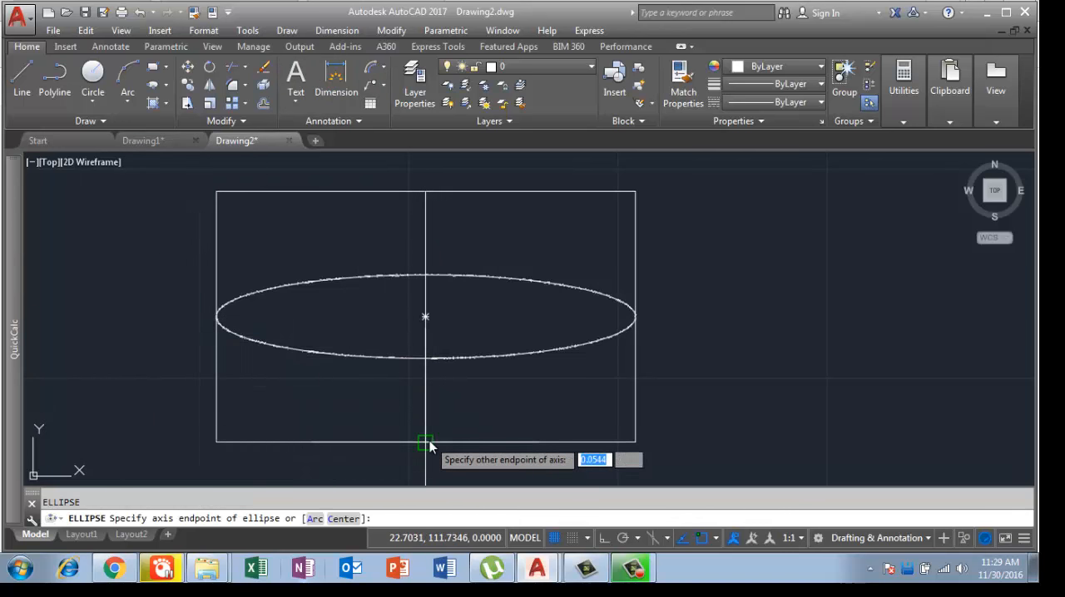
pyautogui.click(423, 200)
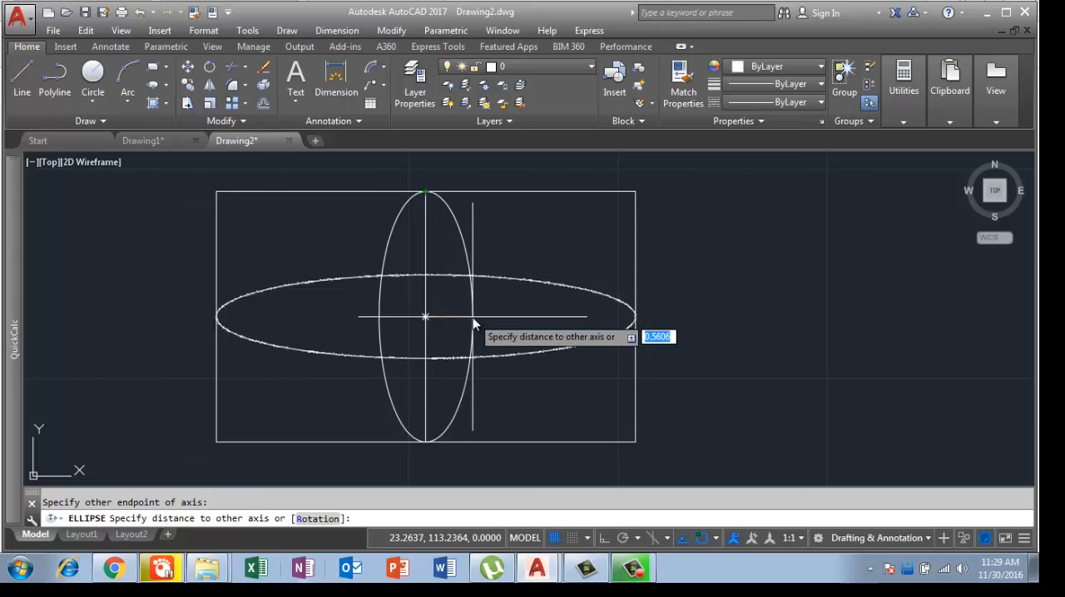
pyautogui.press('Return')
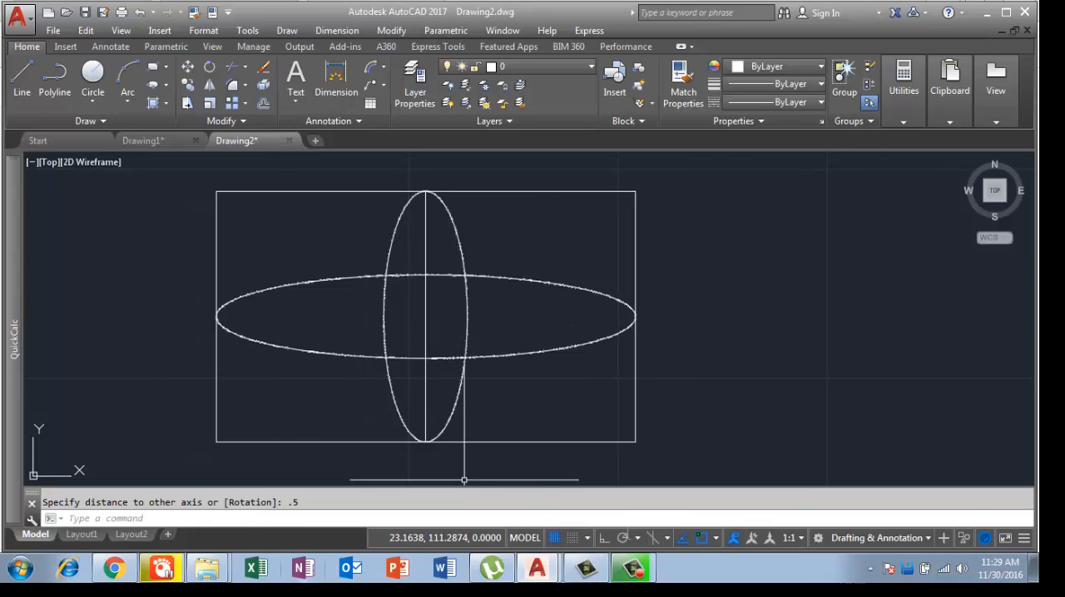
# Step: Erase the rectangle, its vertical centre line and both ellipses from the drawing
pyautogui.click(628, 574)
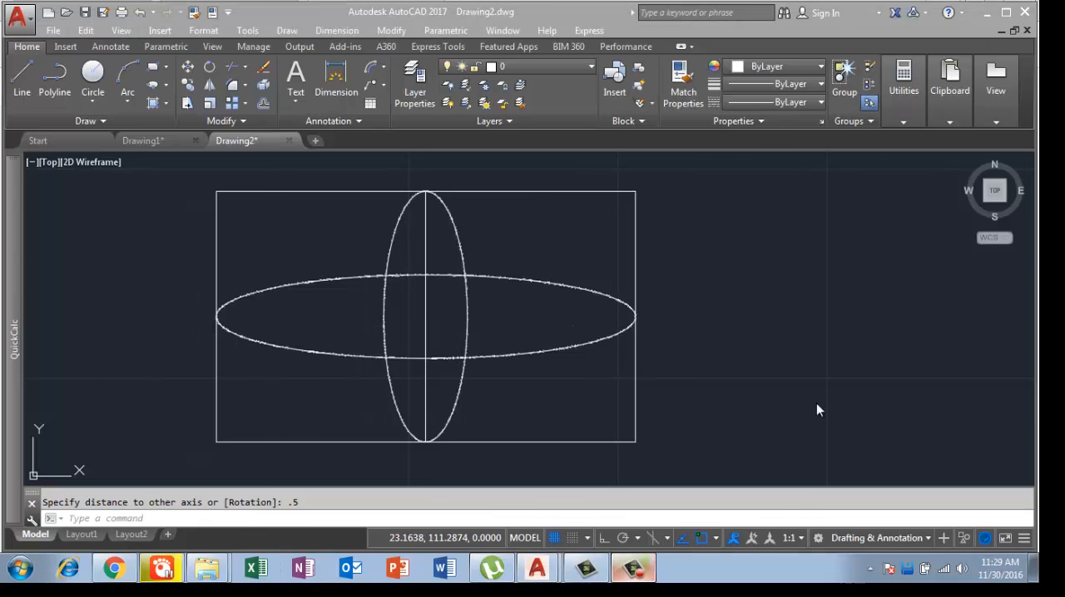
pyautogui.click(969, 274)
pyautogui.scroll(-2, 520, 300)
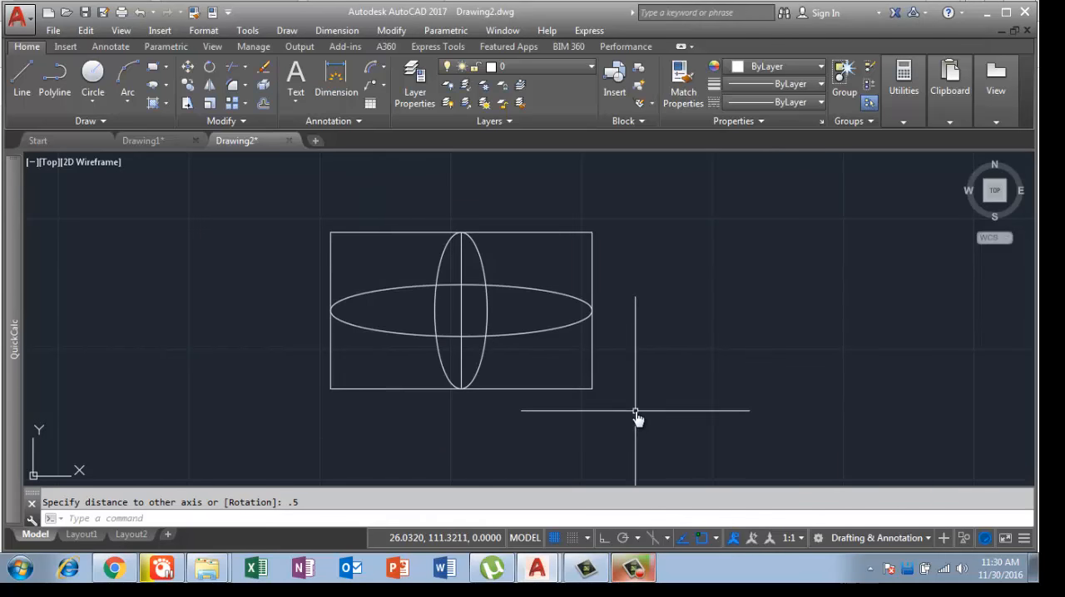
pyautogui.moveTo(636, 419); pyautogui.dragTo(618, 330, button='middle')
pyautogui.scroll(-2, 590, 339)
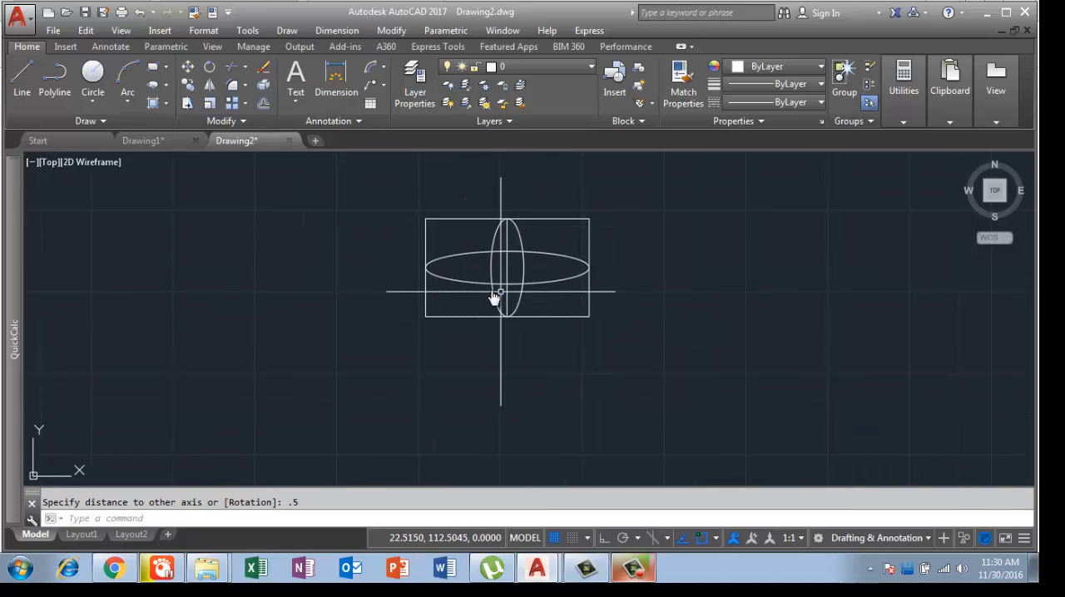
pyautogui.click(636, 347)
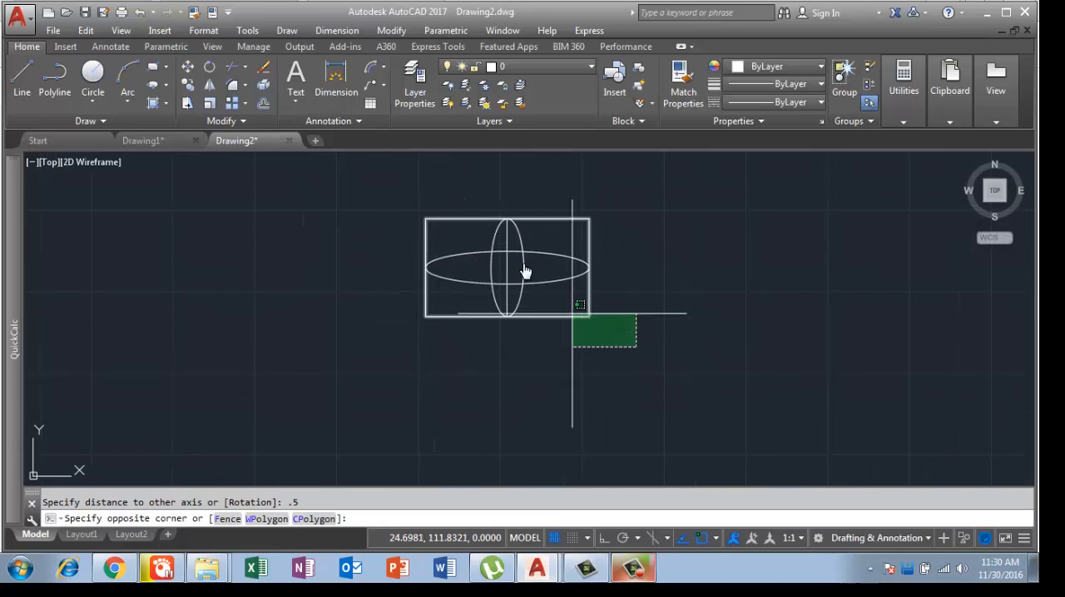
pyautogui.click(408, 194)
pyautogui.press('Delete')
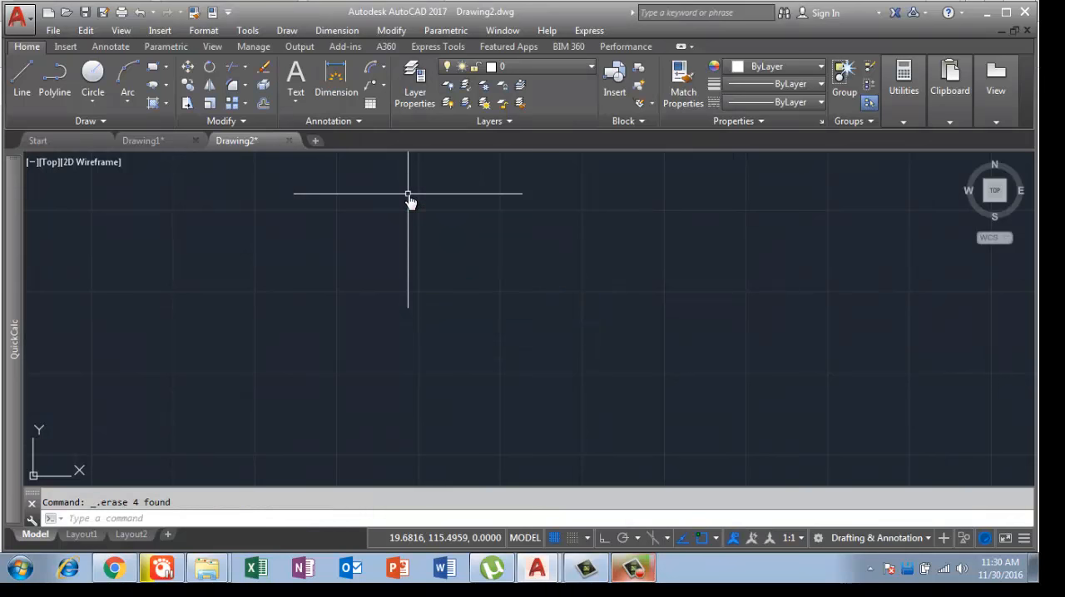
# Step: Draw a new rectangle 5 units wide and 3 units high in the empty drawing area
pyautogui.press('Return')
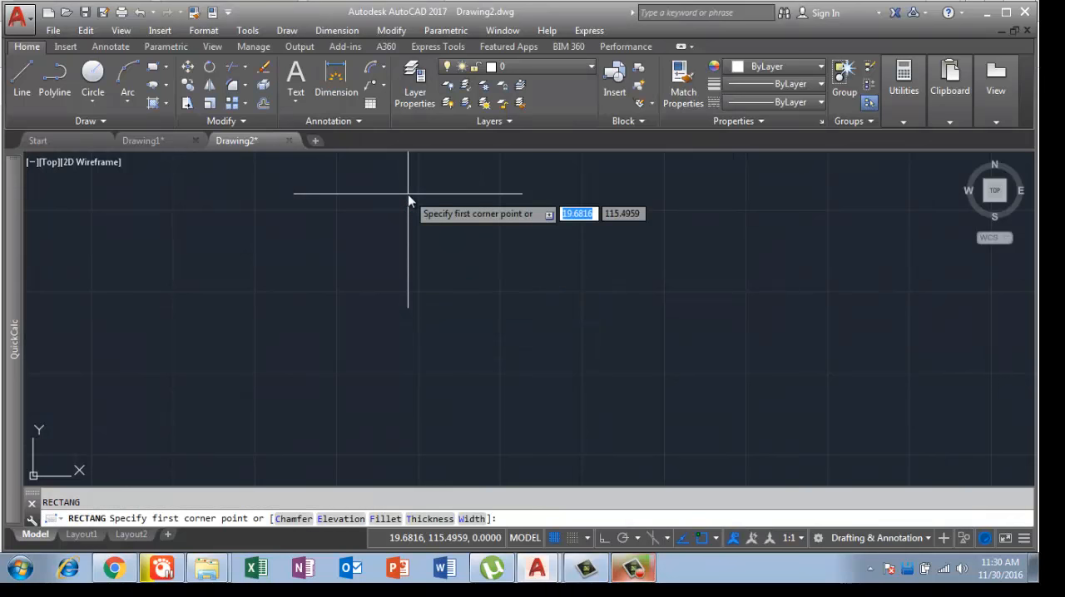
pyautogui.click(331, 377)
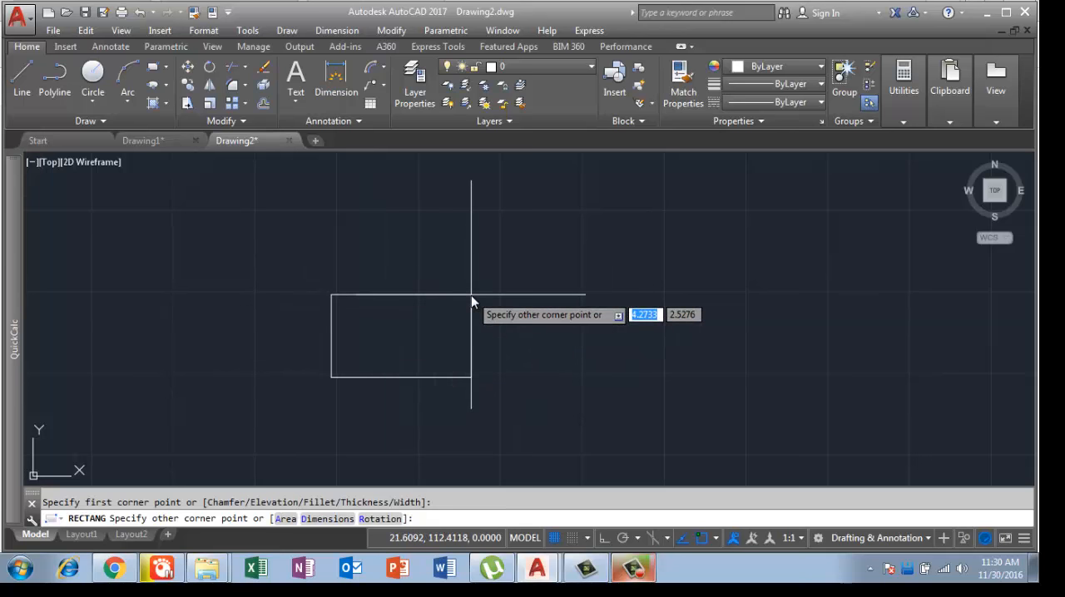
pyautogui.write('5')
pyautogui.press('Tab')
pyautogui.write('3')
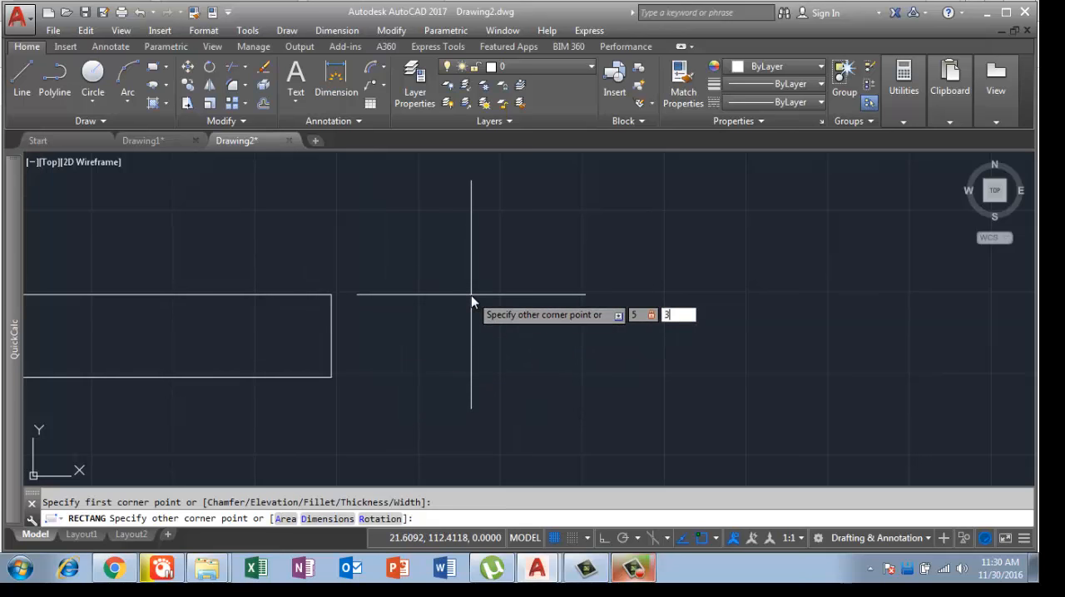
pyautogui.press('Return')
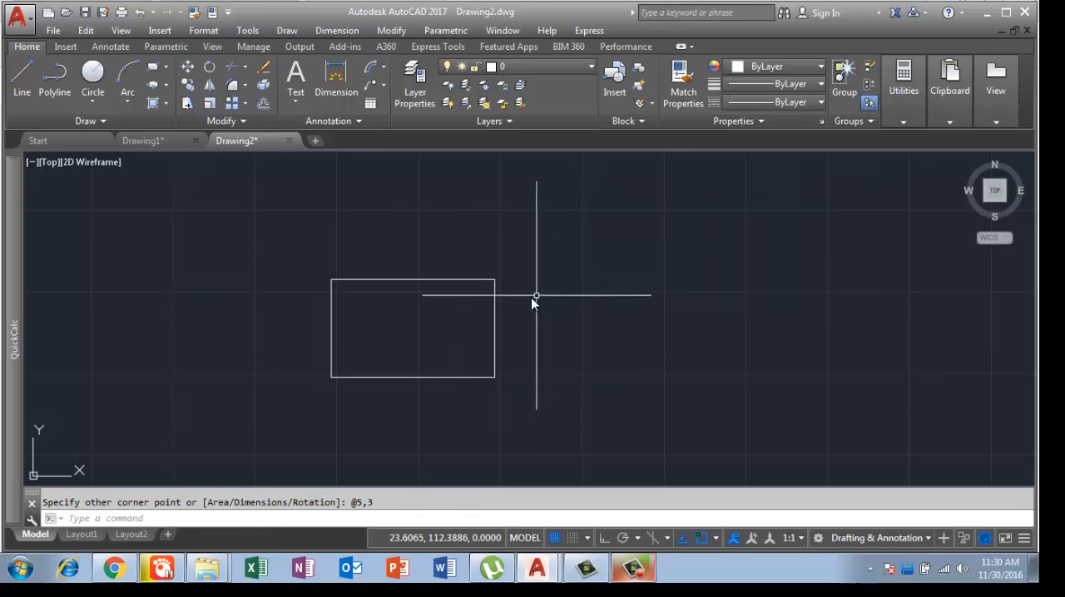
# Step: Draw a vertical line connecting the midpoints of the new rectangle's top and bottom edges
pyautogui.write('l')
pyautogui.press('Return')
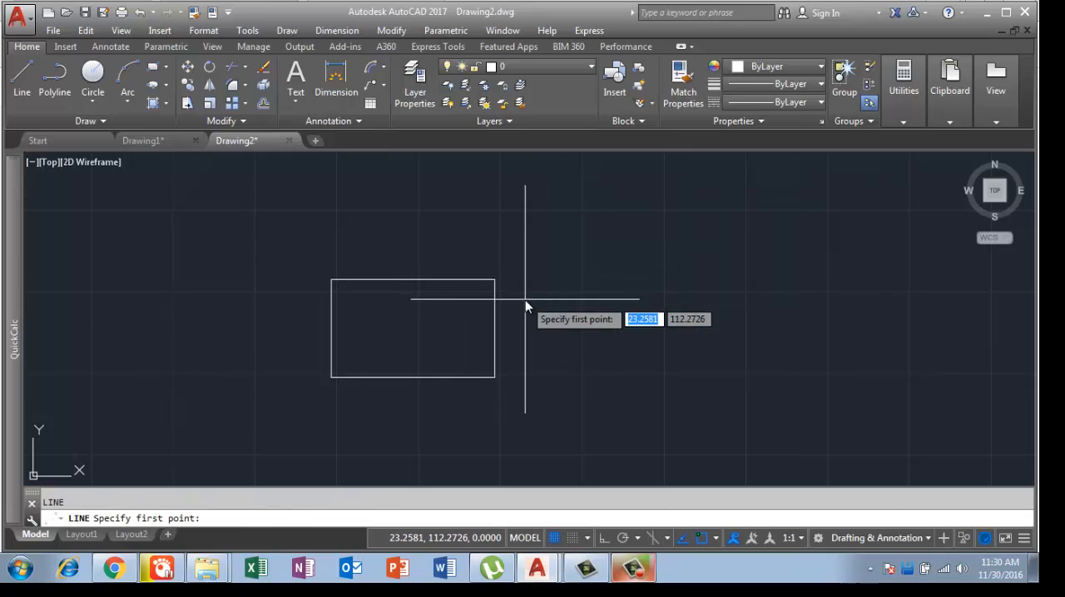
pyautogui.click(415, 283)
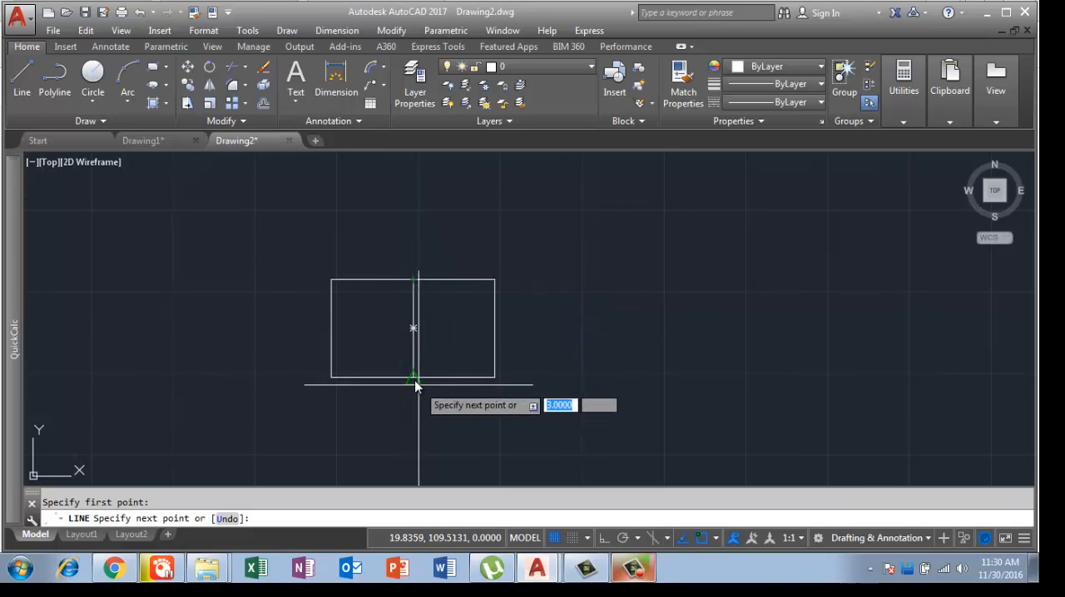
pyautogui.click(414, 378)
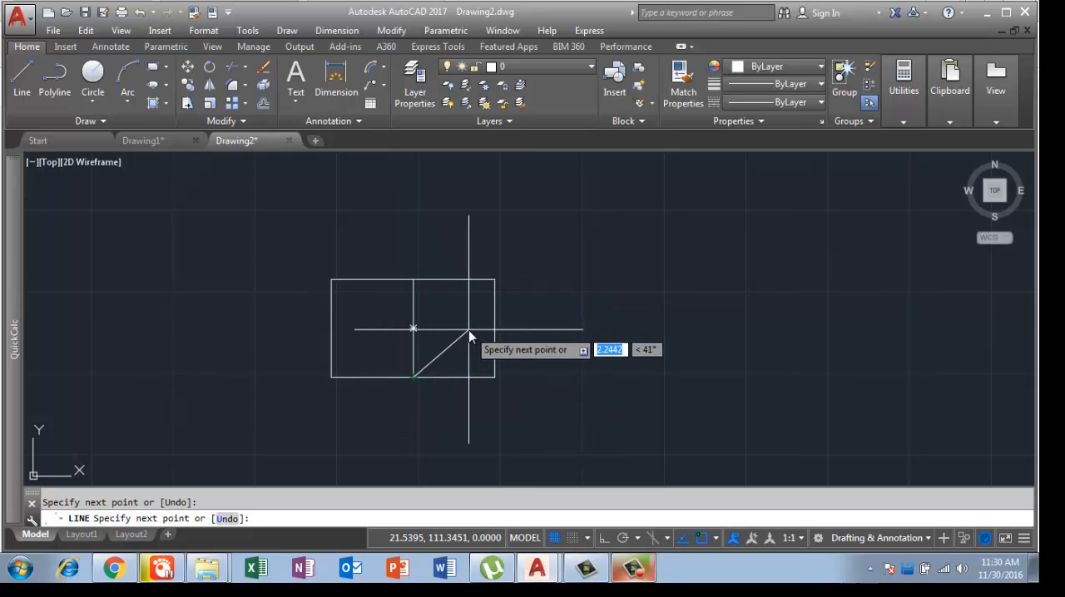
pyautogui.press('Return')
# Step: Draw an ellipse between the midpoints of the rectangle's side edges, setting the other axis at a point on the vertical line just above the centre
pyautogui.moveTo(11, 183)
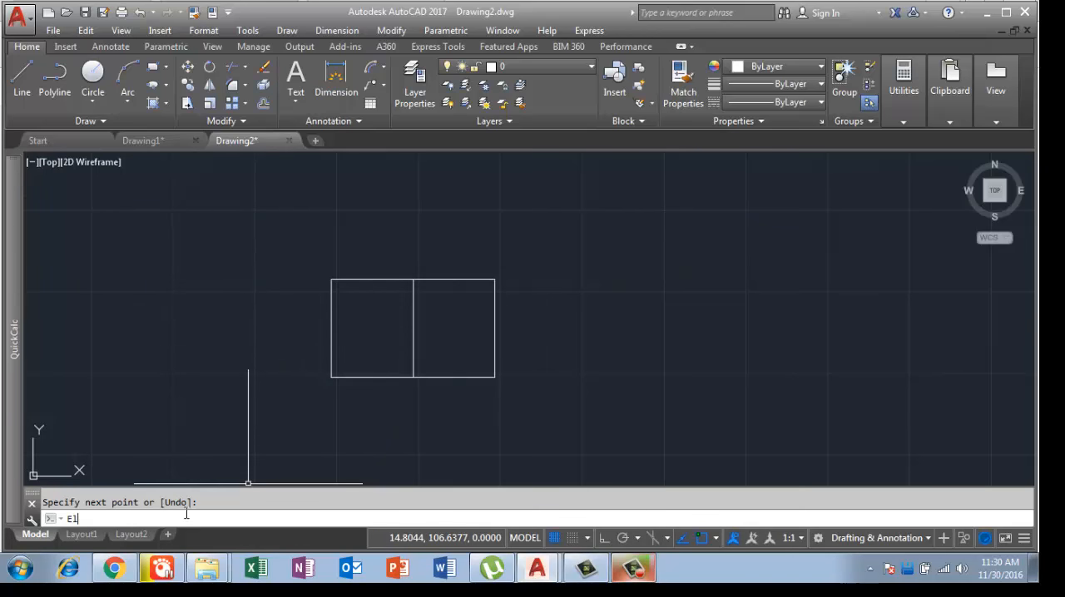
pyautogui.write('El')
pyautogui.press('Return')
pyautogui.click(330, 328)
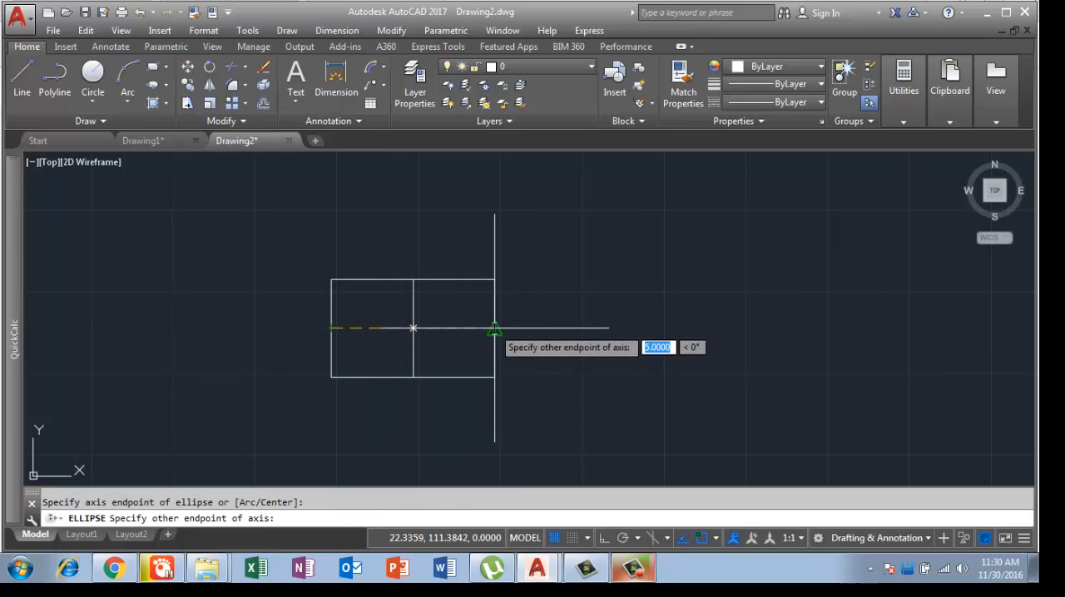
pyautogui.click(495, 329)
pyautogui.scroll(4, 436, 326)
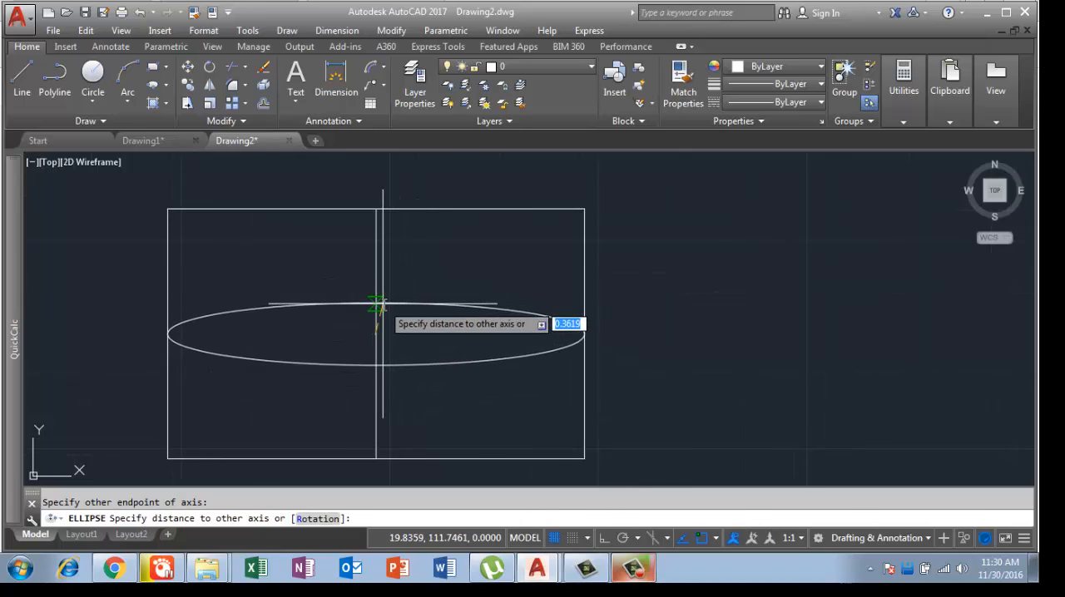
pyautogui.scroll(2, 383, 307)
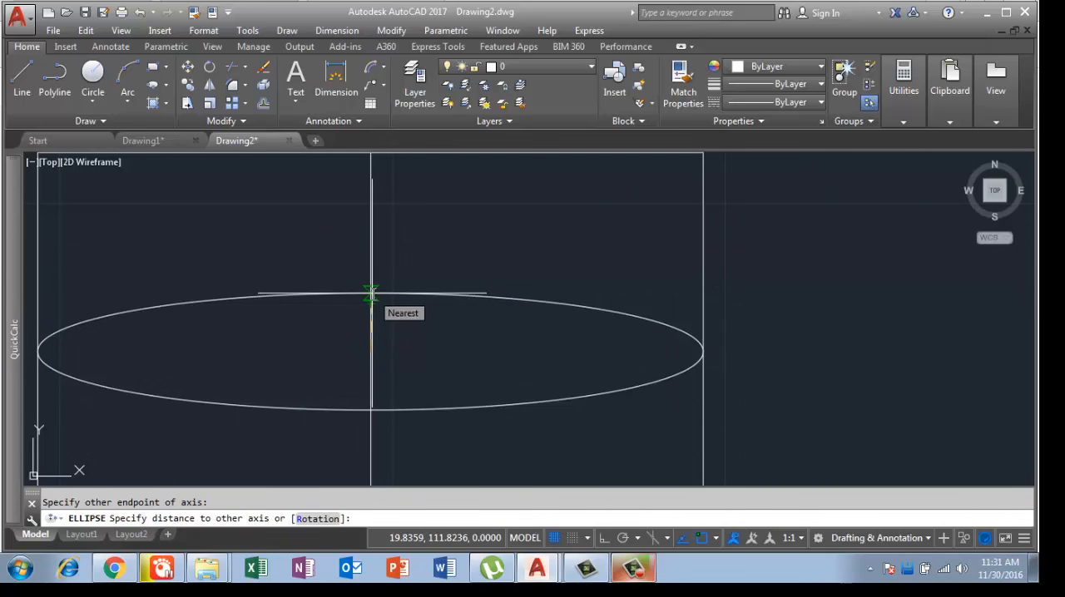
pyautogui.click(371, 293)
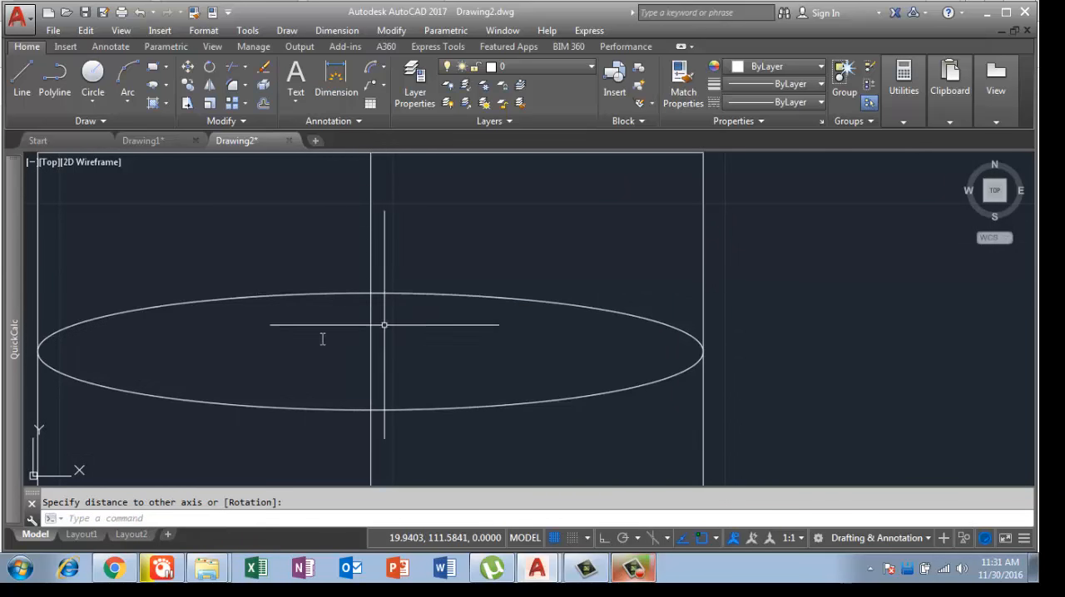
# Step: Draw a smaller, flatter ellipse from the midpoint of the rectangle's left edge to the midpoint of the vertical line
pyautogui.scroll(-4, 258, 275)
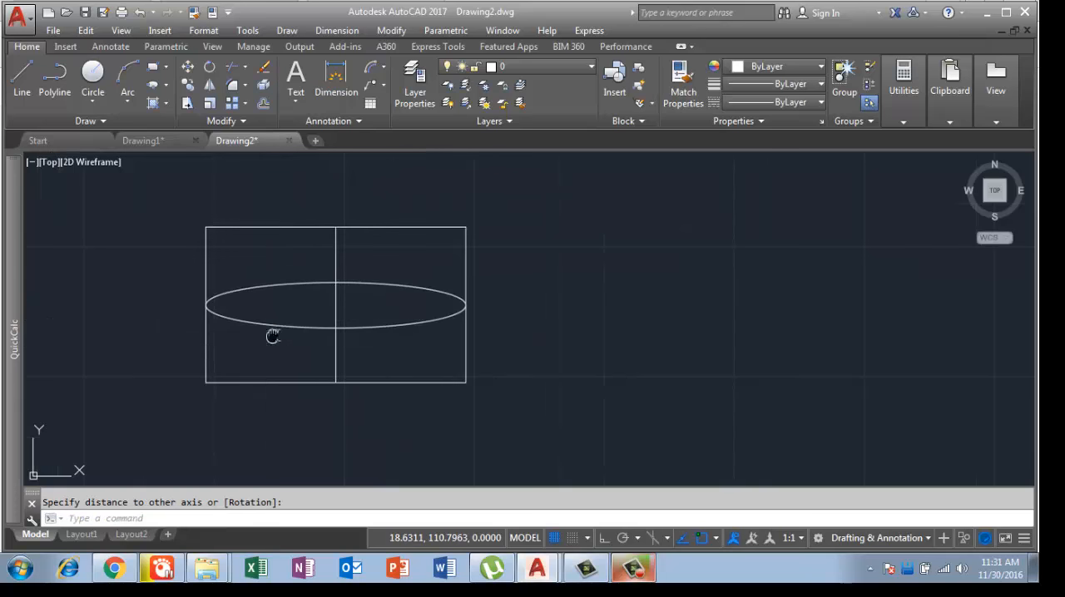
pyautogui.moveTo(274, 333); pyautogui.dragTo(338, 308, button='middle')
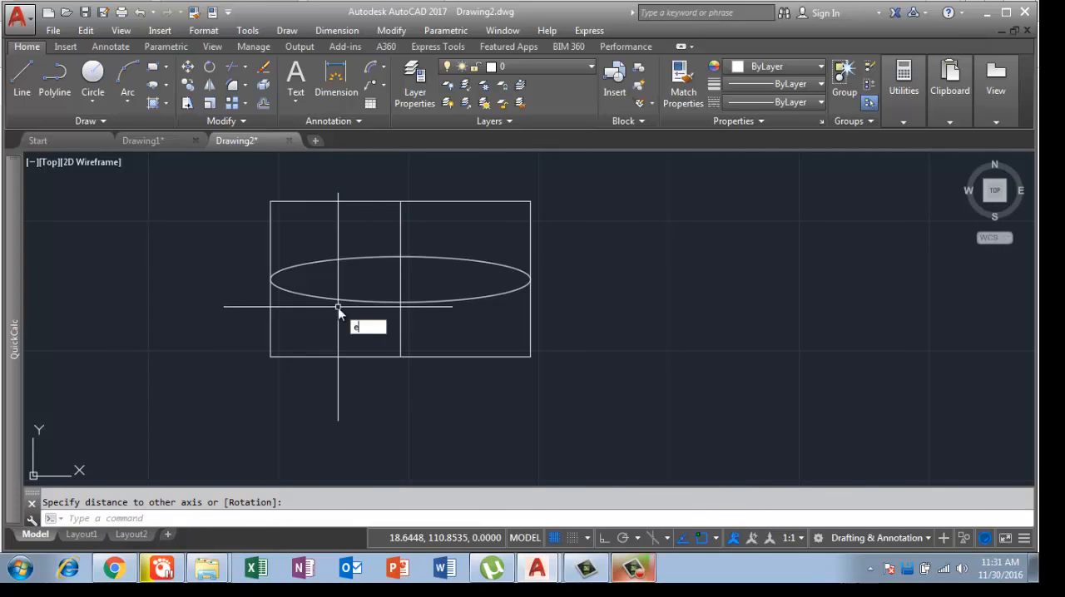
pyautogui.press('Return')
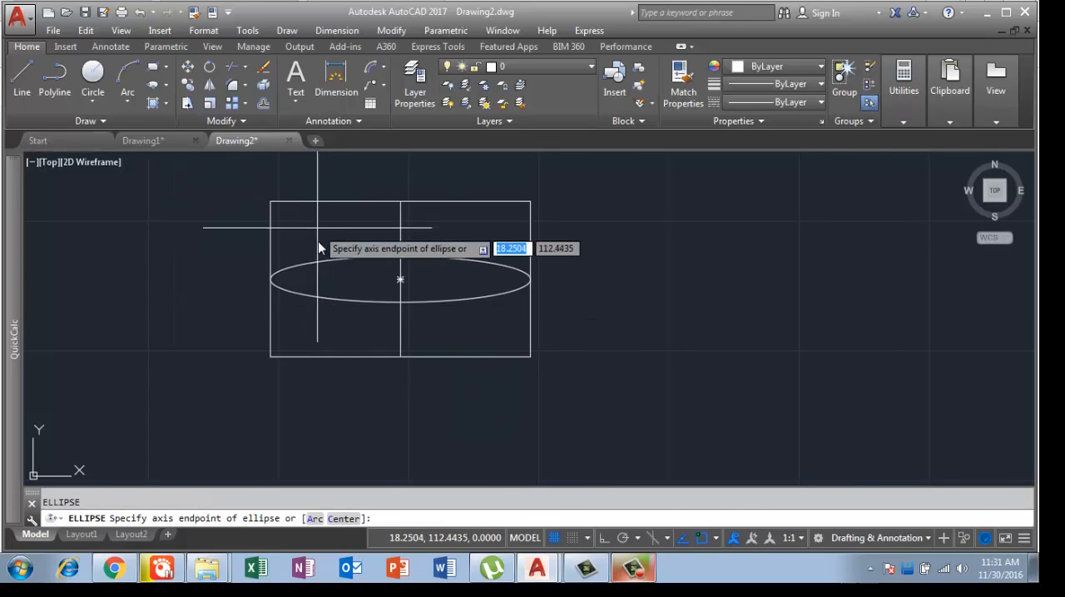
pyautogui.click(269, 280)
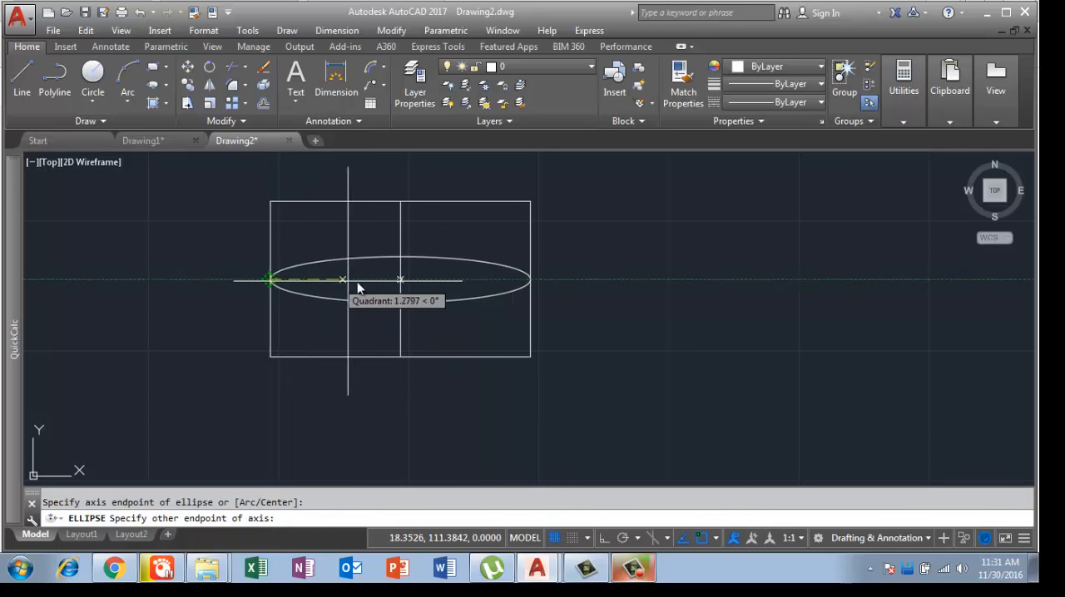
pyautogui.click(400, 283)
pyautogui.scroll(5, 363, 279)
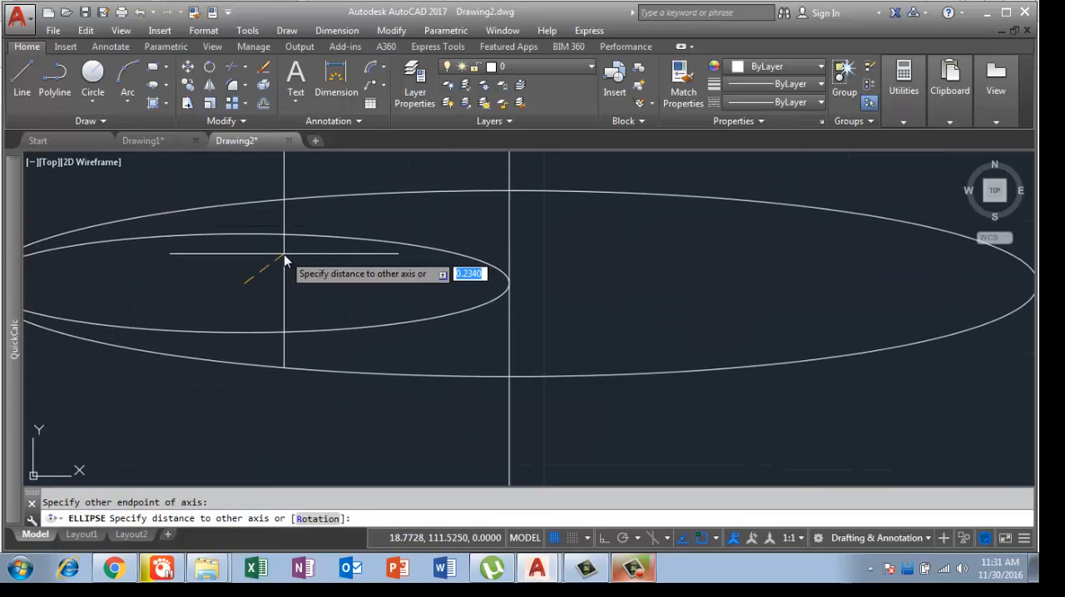
pyautogui.click(284, 257)
# Step: Draw a third ellipse from the midpoint of the rectangle's left edge to the centre of the second-largest ellipse, flattened within it
pyautogui.scroll(-3, 619, 232)
pyautogui.press('Return')
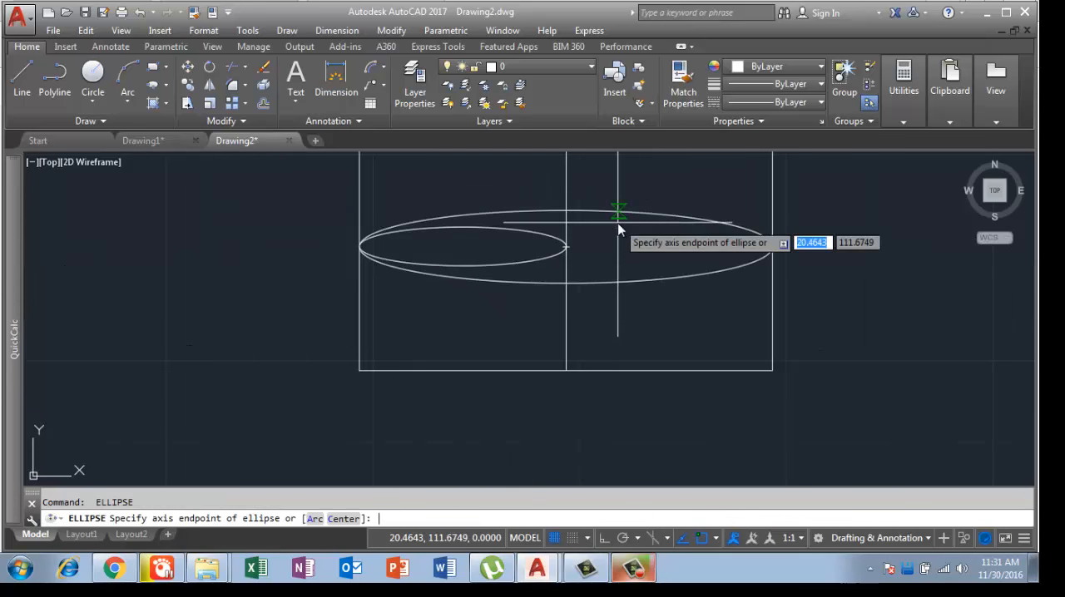
pyautogui.click(359, 247)
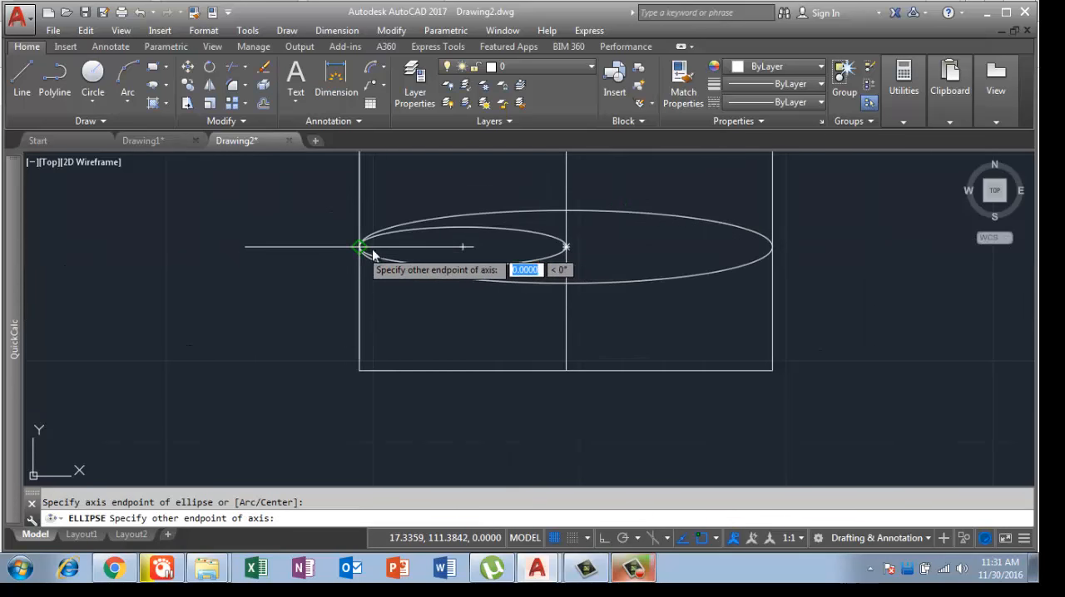
pyautogui.click(450, 254)
pyautogui.scroll(4, 457, 250)
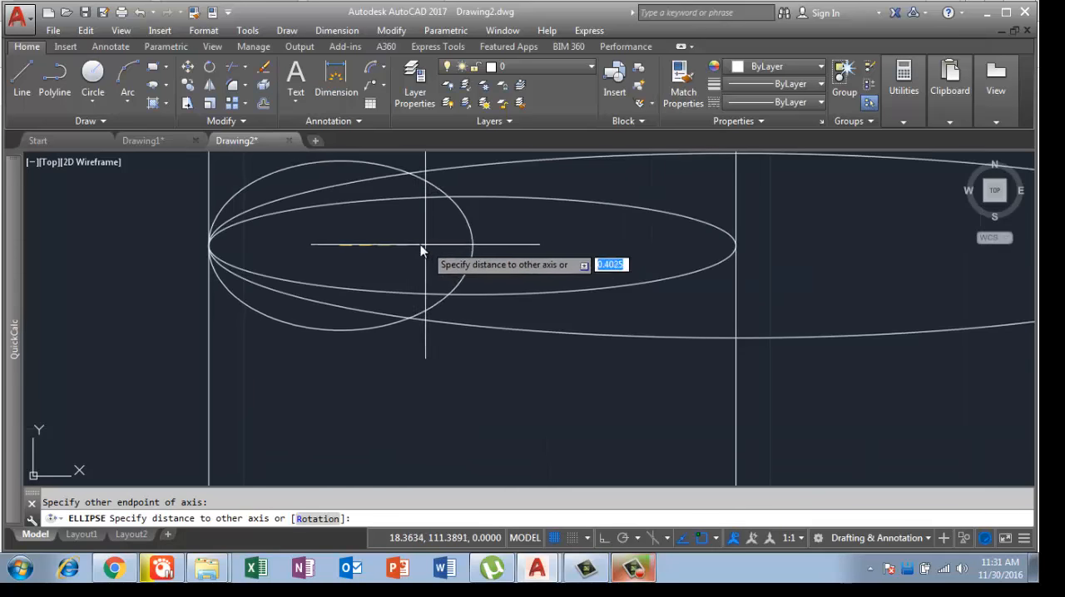
pyautogui.click(377, 256)
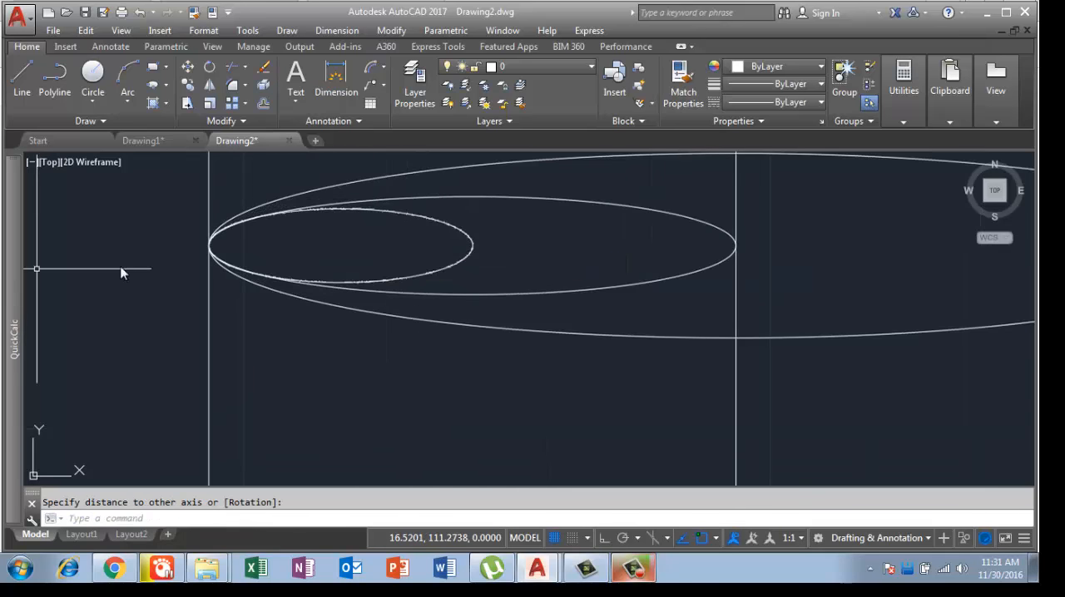
# Step: Draw the smallest ellipse on the left side, from the left edge's midpoint to the centre of the third ellipse
pyautogui.scroll(-4, 580, 262)
pyautogui.press('Return')
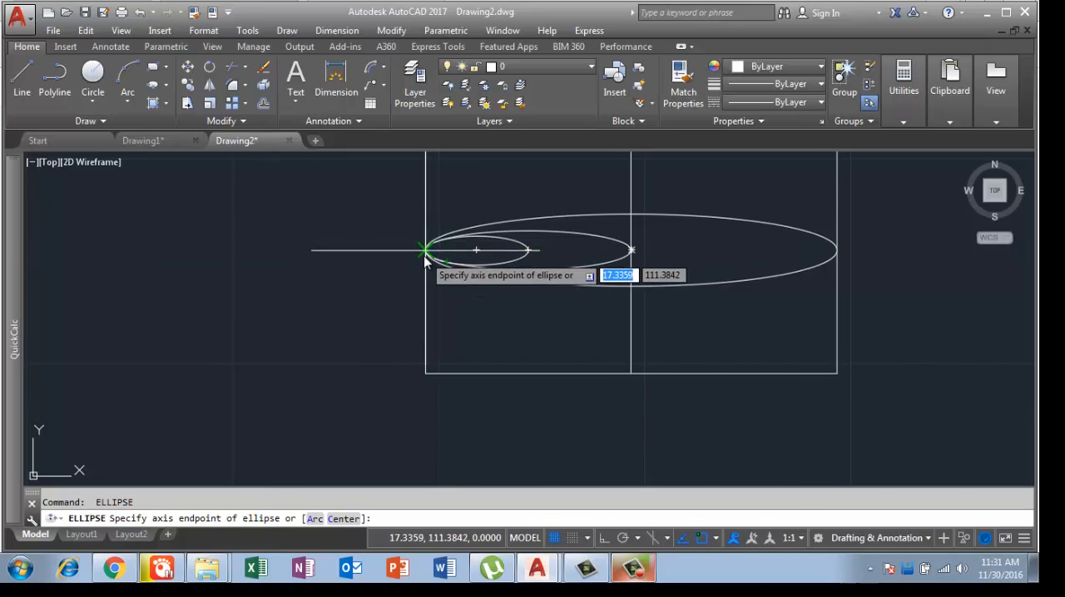
pyautogui.click(426, 250)
pyautogui.click(476, 251)
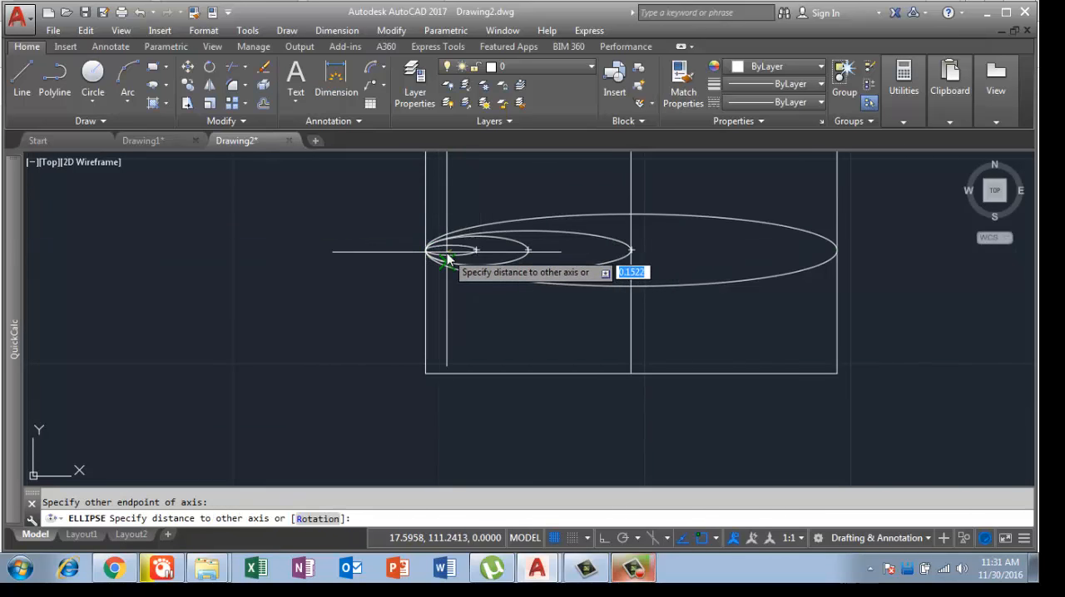
pyautogui.click(441, 261)
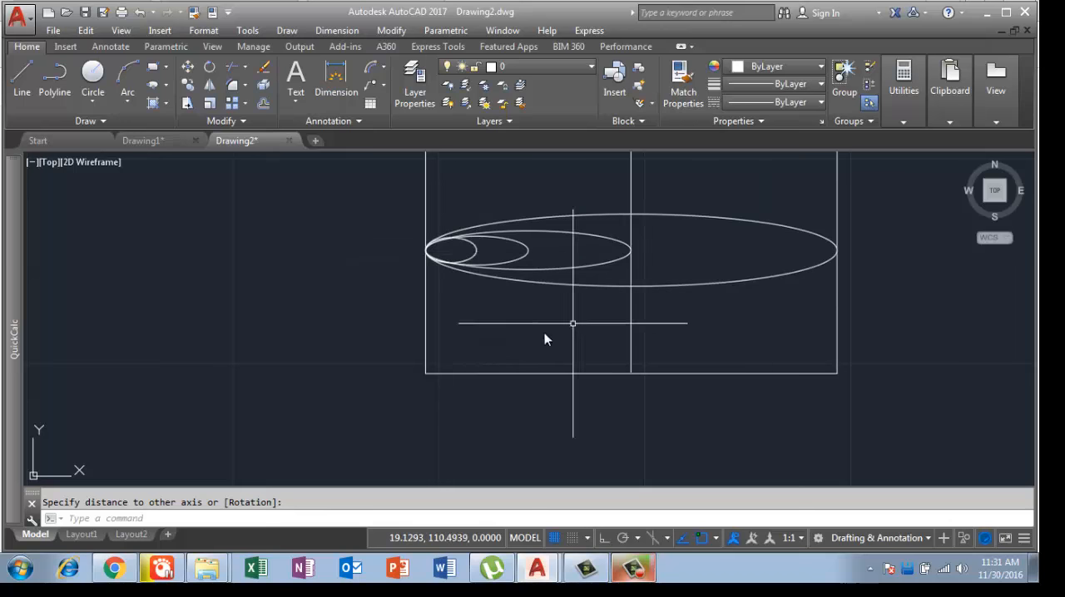
# Step: Draw an ellipse from the midpoint of the rectangle's right edge to the midpoint of the vertical line, with other-axis distance about 0.21
pyautogui.scroll(-2, 515, 333)
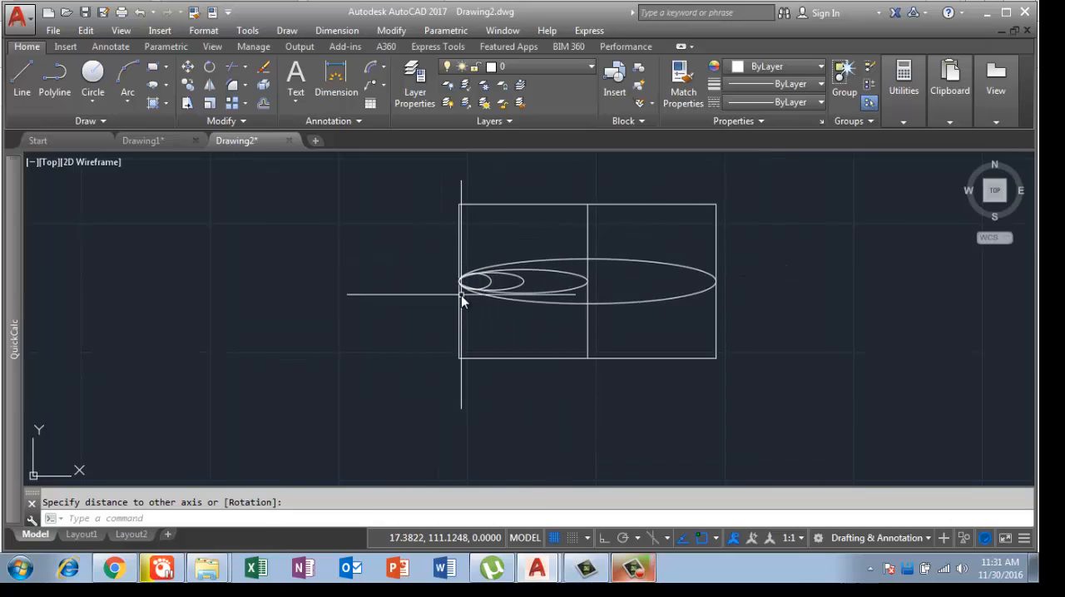
pyautogui.click(461, 296)
pyautogui.press('Return')
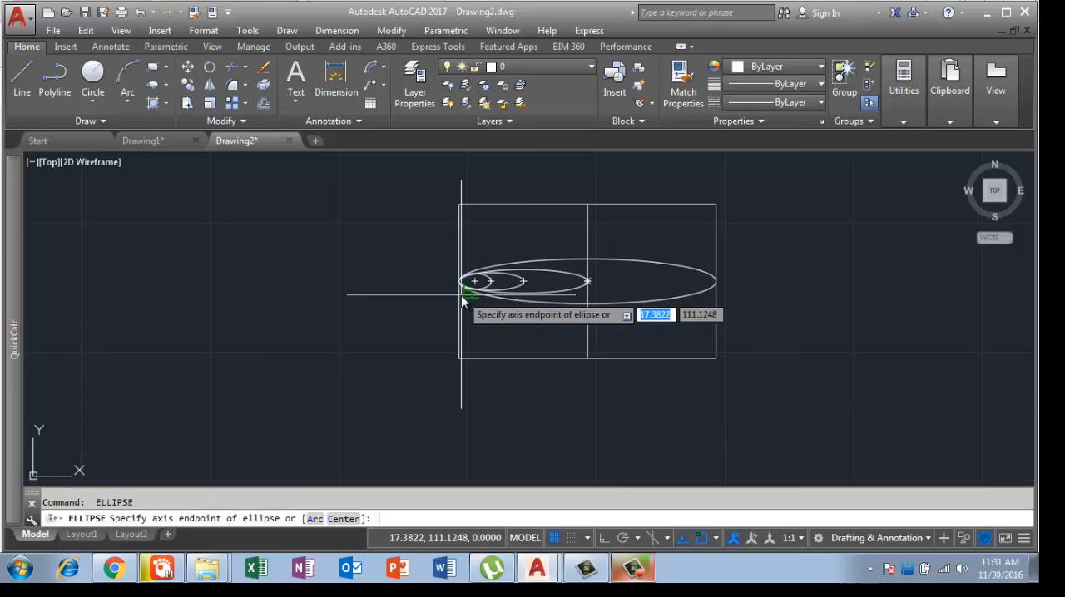
pyautogui.click(717, 283)
pyautogui.scroll(6, 622, 294)
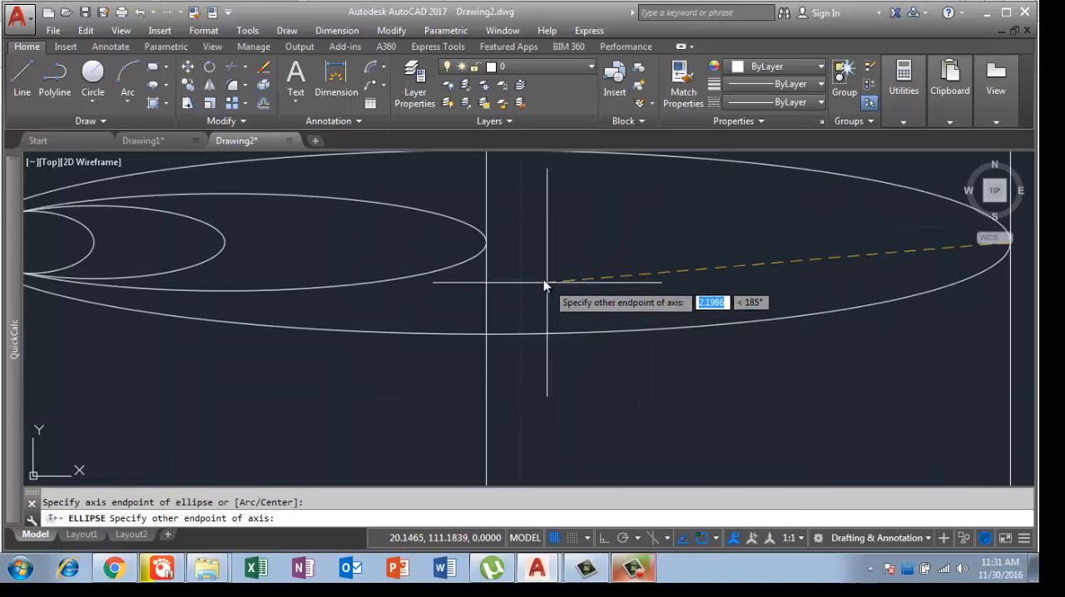
pyautogui.click(484, 243)
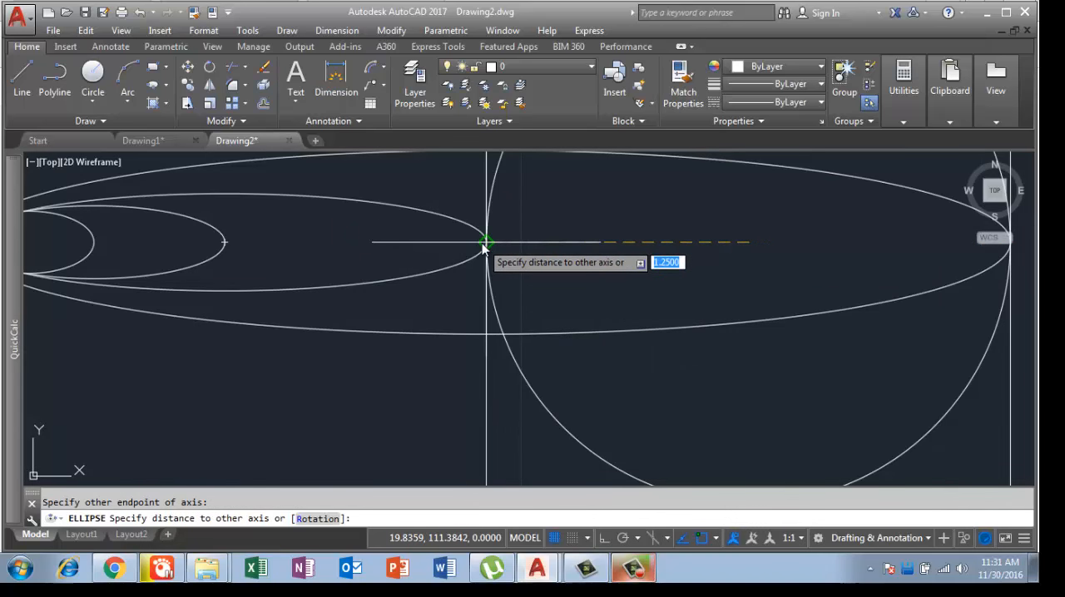
pyautogui.click(706, 257)
# Step: Draw a flatter ellipse from the right edge's midpoint to the centre of the ellipse in the rectangle's right half
pyautogui.scroll(-2, 762, 243)
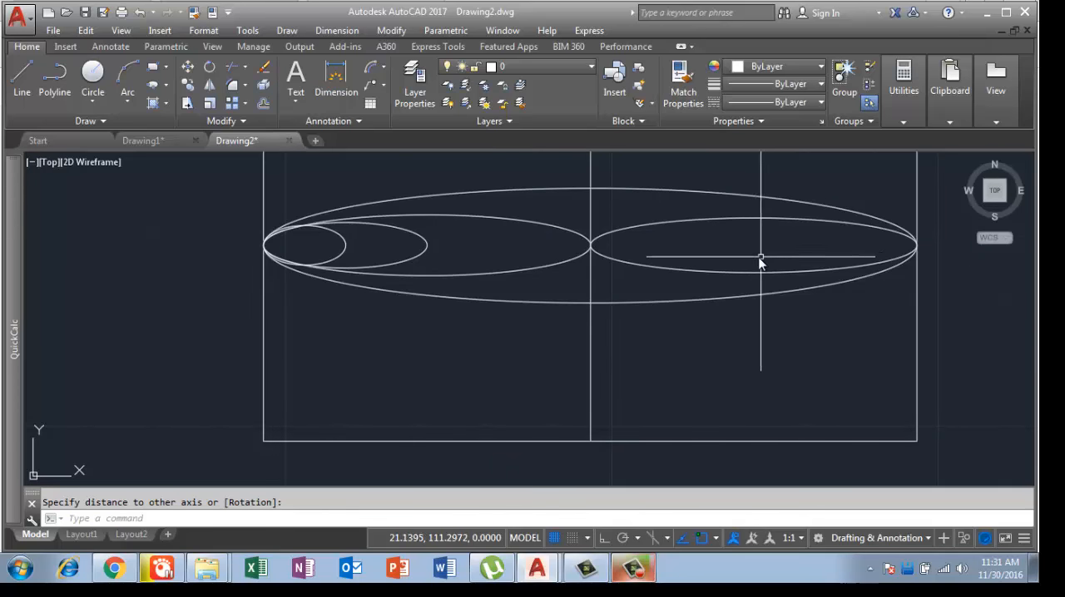
pyautogui.press('Return')
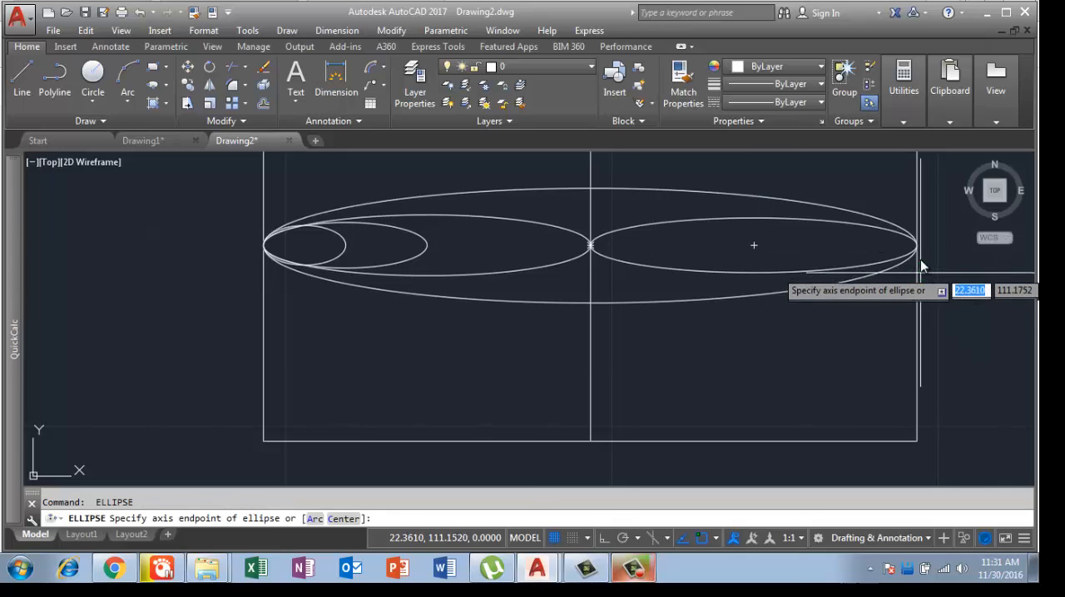
pyautogui.click(916, 247)
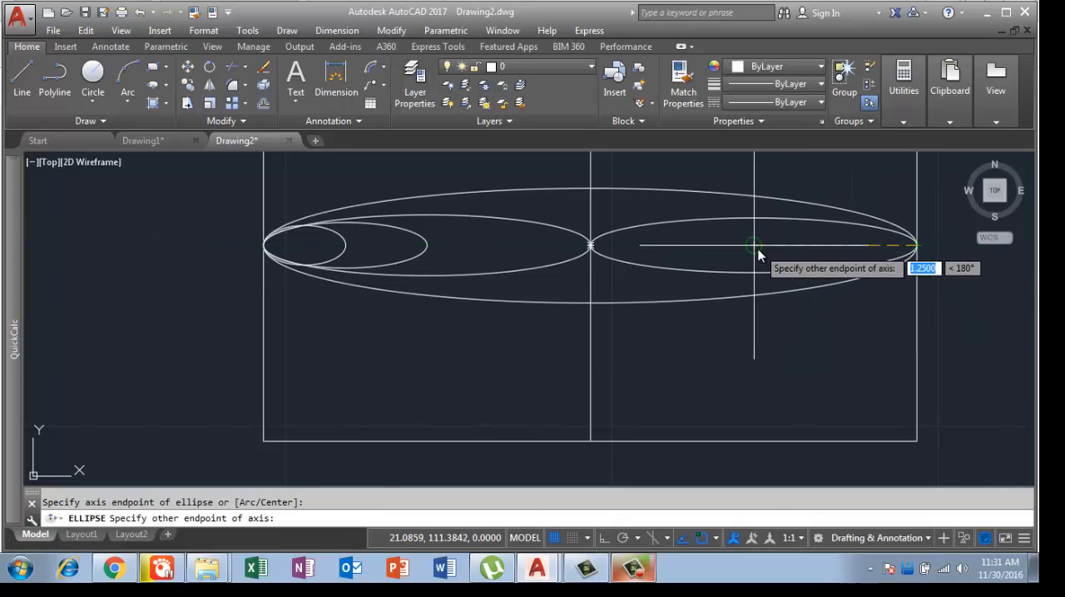
pyautogui.click(756, 247)
pyautogui.click(824, 256)
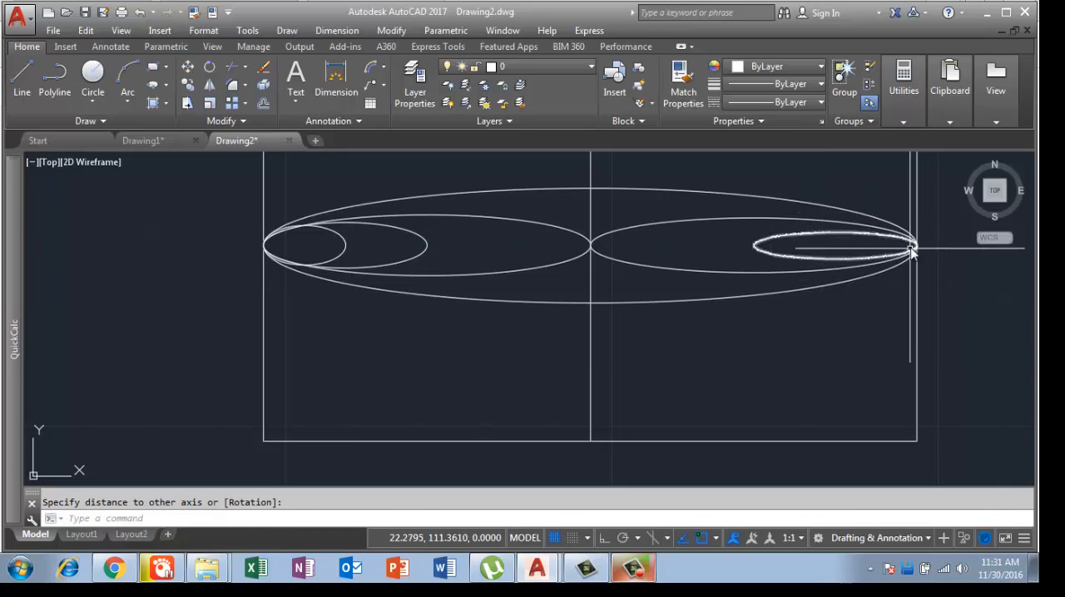
# Step: Draw the smallest ellipse on the right side, from the right edge's midpoint to the centre of the flatter ellipse
pyautogui.press('Return')
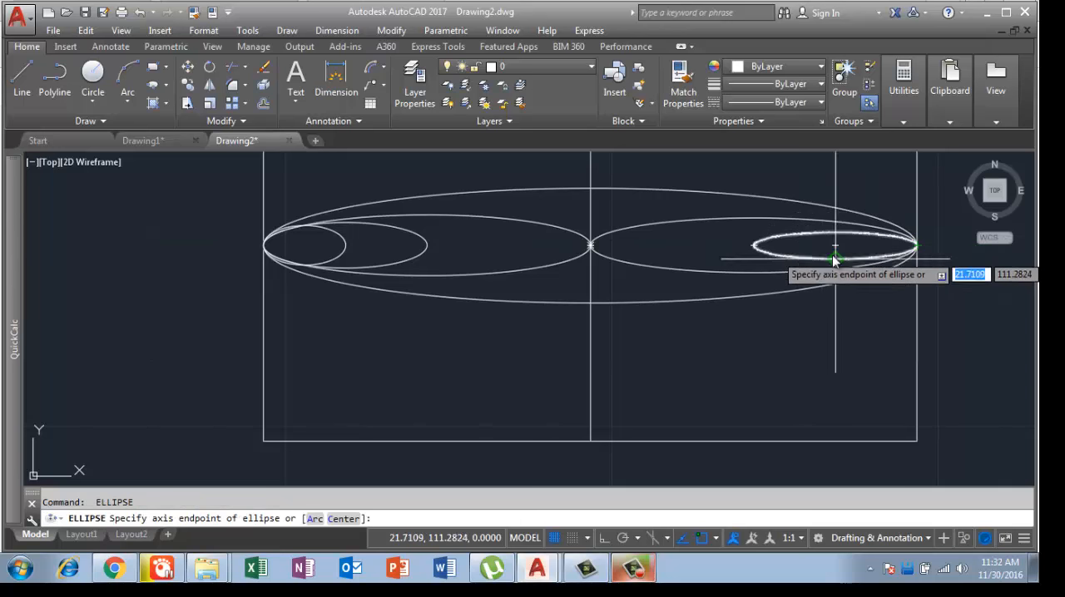
pyautogui.click(913, 248)
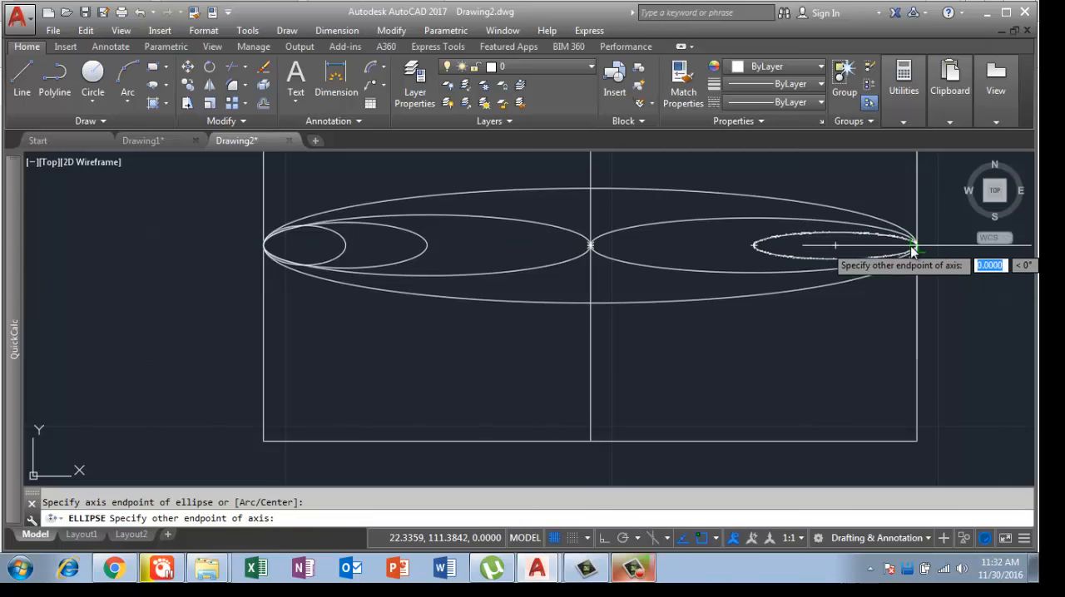
pyautogui.click(835, 245)
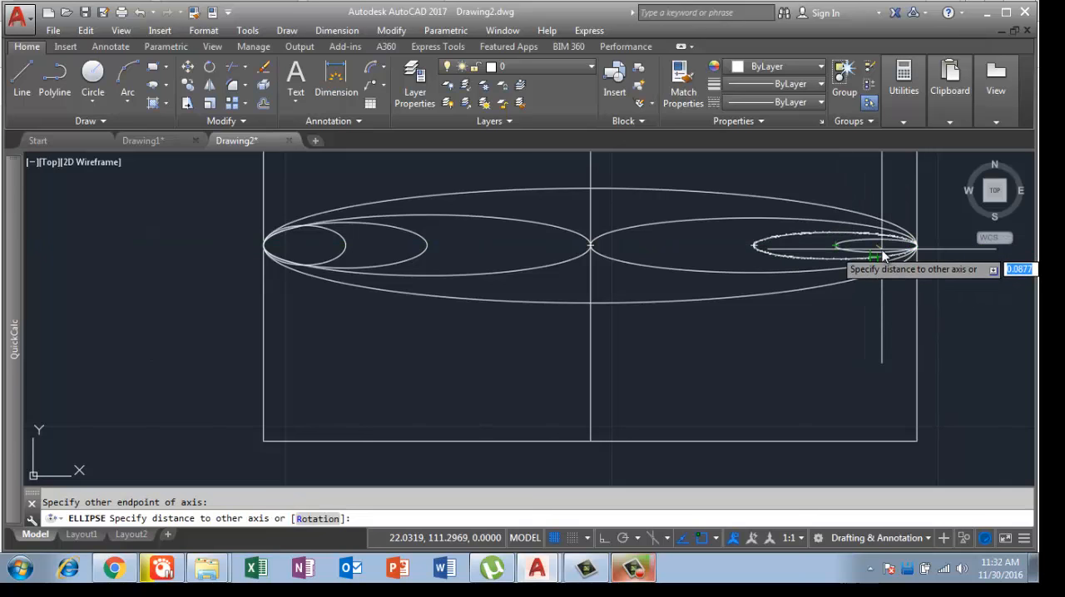
pyautogui.scroll(2, 878, 256)
pyautogui.click(883, 254)
pyautogui.scroll(-4, 782, 265)
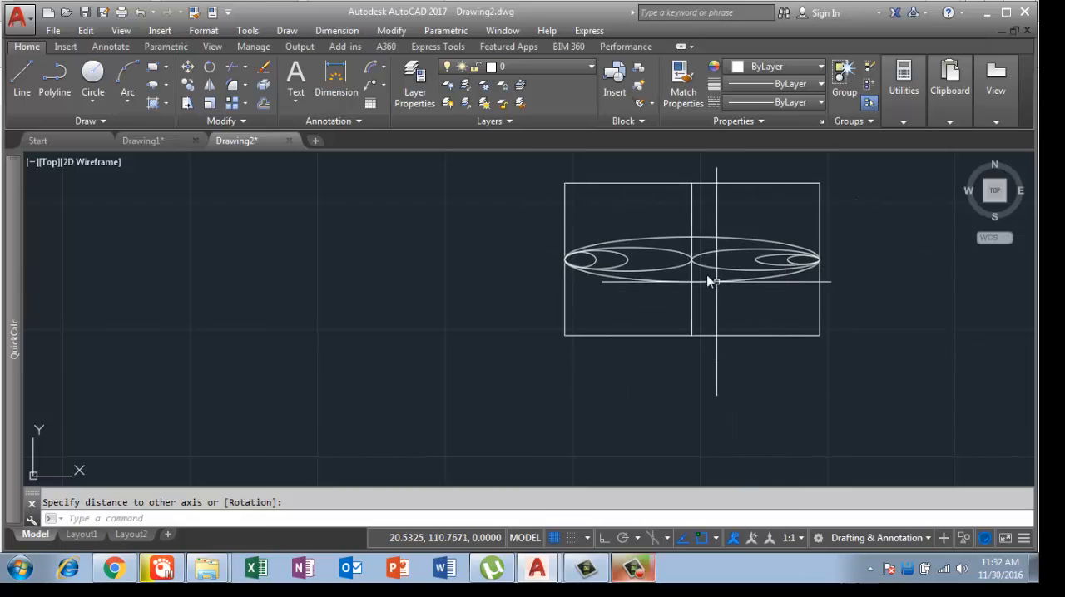
pyautogui.scroll(2, 706, 273)
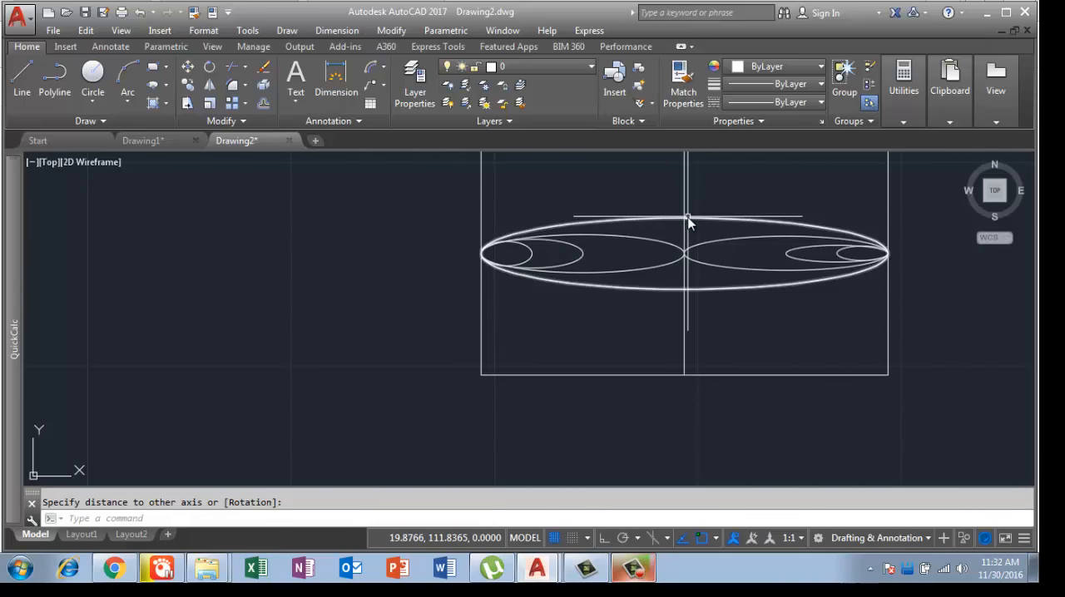
pyautogui.moveTo(696, 291); pyautogui.dragTo(407, 321, button='middle')
pyautogui.scroll(-5, 556, 287)
pyautogui.scroll(3, 447, 241)
pyautogui.moveTo(447, 241); pyautogui.dragTo(450, 370, button='middle')
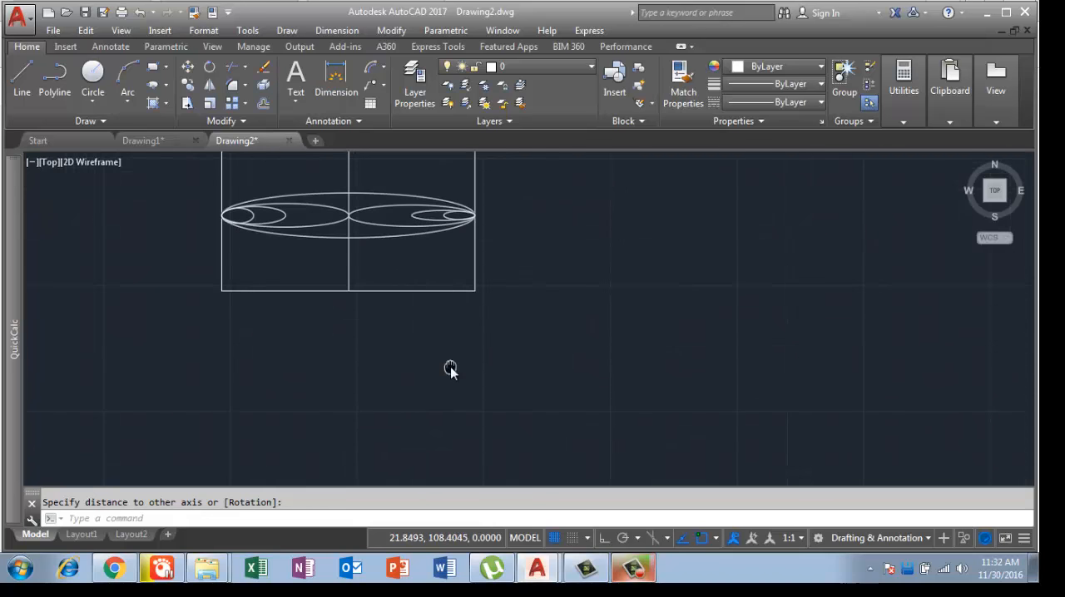
pyautogui.write('r')
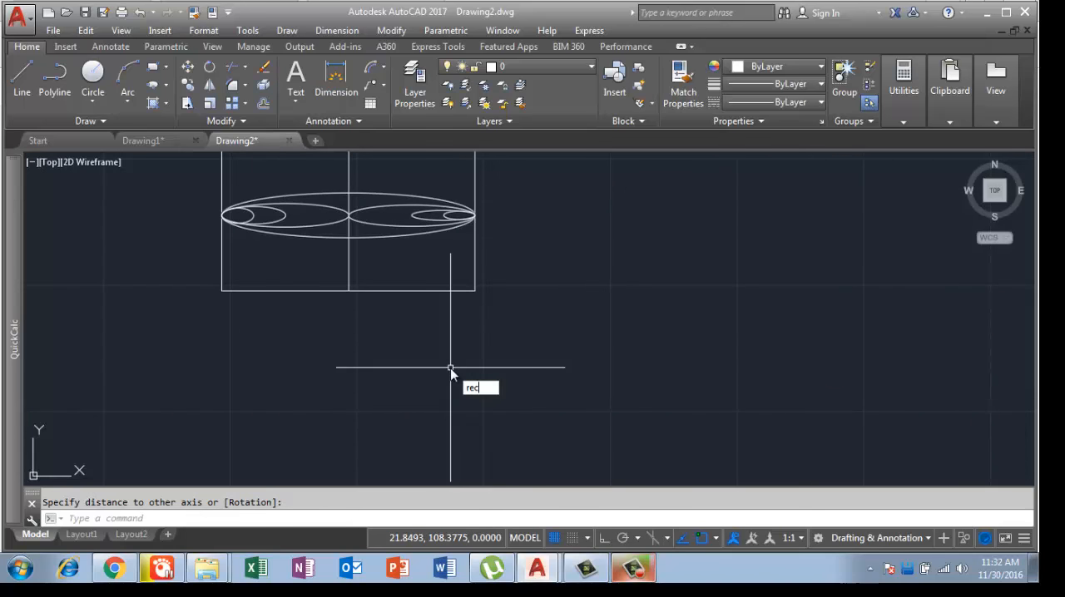
pyautogui.write('ec')
pyautogui.press('Return')
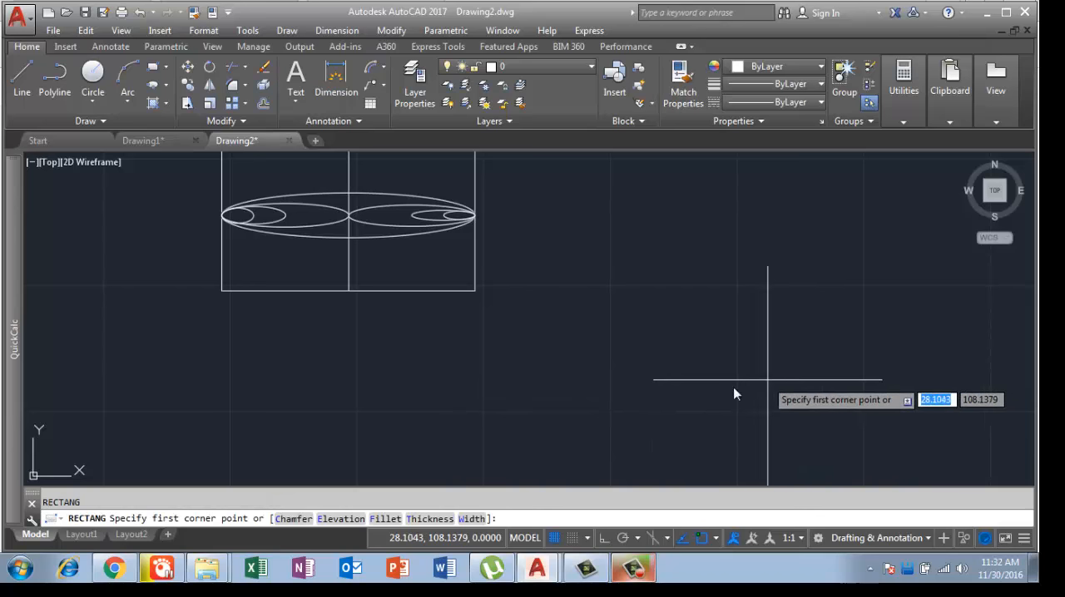
pyautogui.moveTo(570, 426); pyautogui.dragTo(474, 458, button='middle')
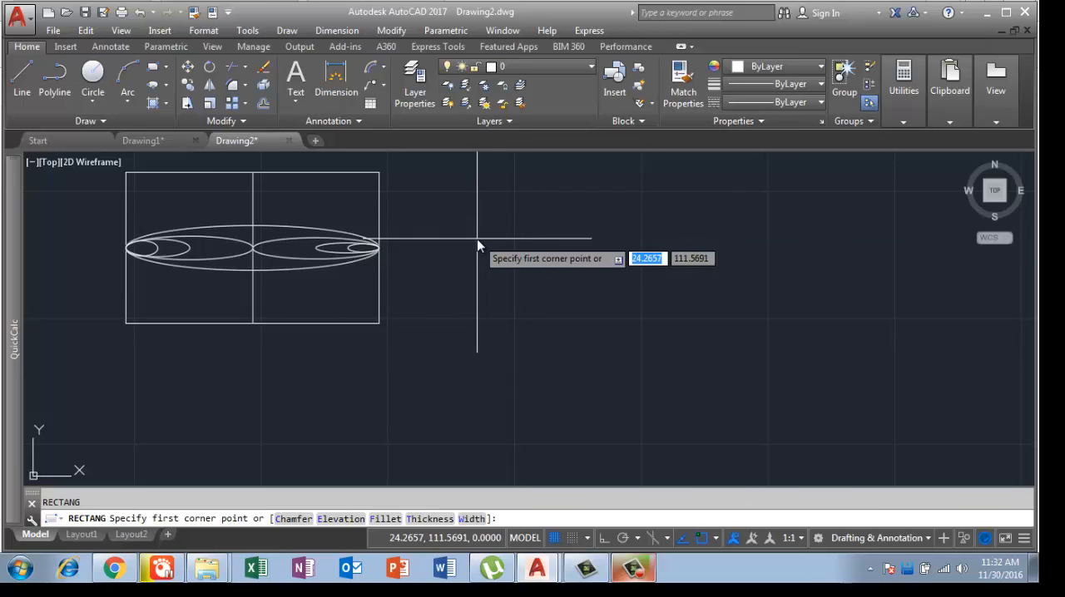
pyautogui.write('3')
pyautogui.press('Tab')
pyautogui.write('3')
pyautogui.press('Return')
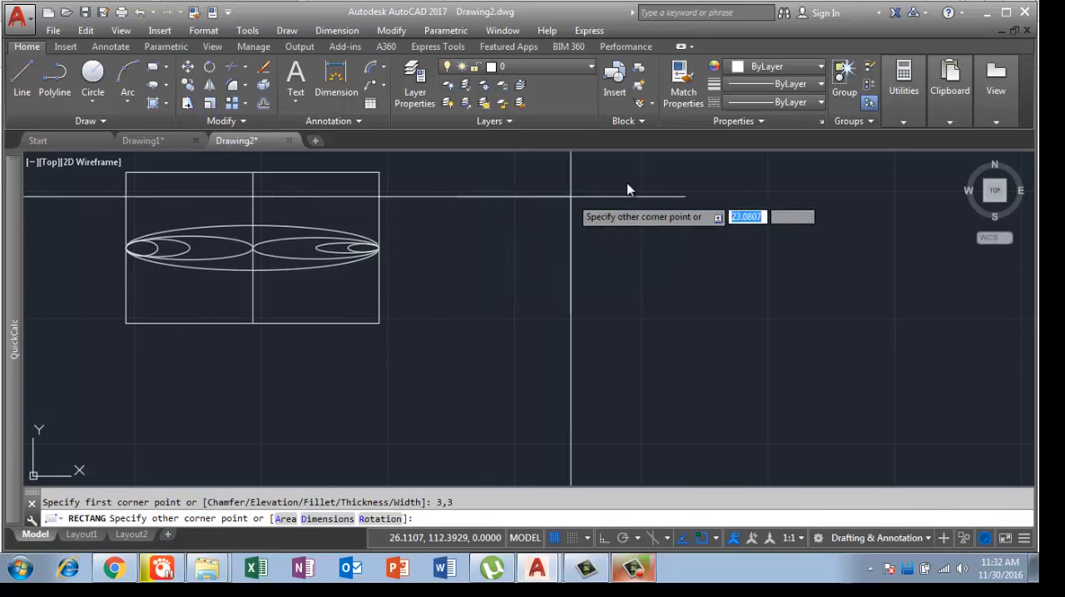
pyautogui.scroll(-5, 653, 206)
pyautogui.press('Escape')
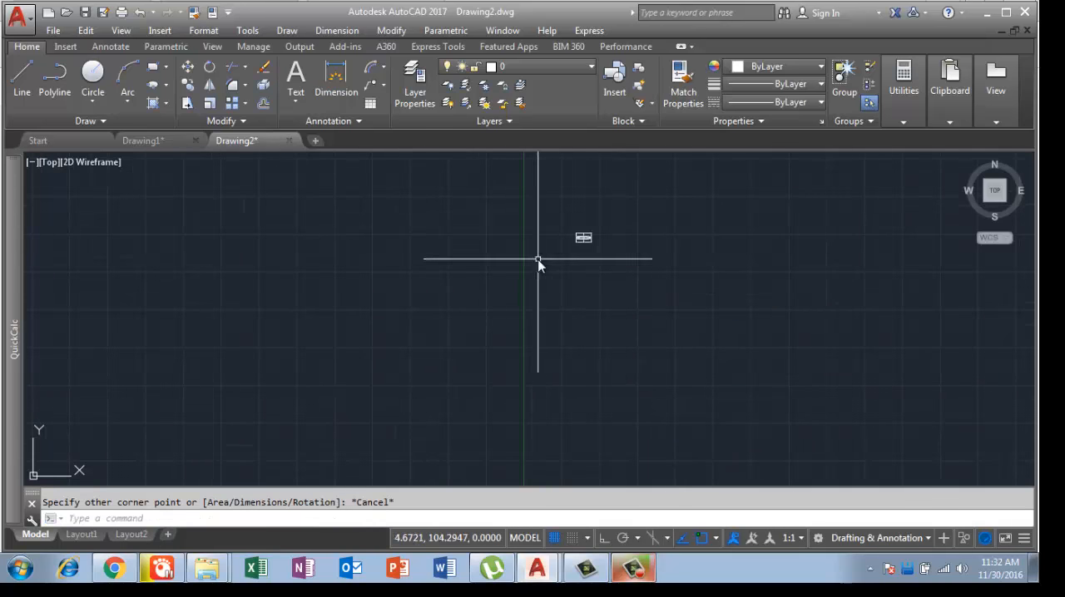
# Step: Draw a 3 by 3 square in the empty area to the right of the rectangle with the ellipses
pyautogui.press('Return')
pyautogui.scroll(2, 583, 240)
pyautogui.scroll(5, 583, 240)
pyautogui.moveTo(556, 266); pyautogui.dragTo(408, 290, button='middle')
pyautogui.click(421, 379)
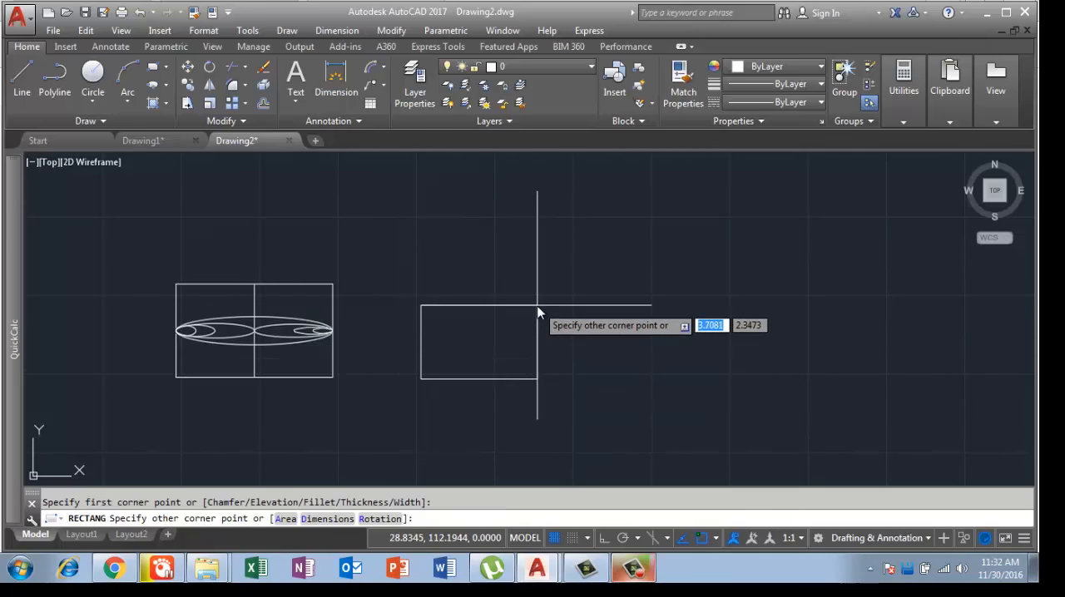
pyautogui.write('3')
pyautogui.press('Tab')
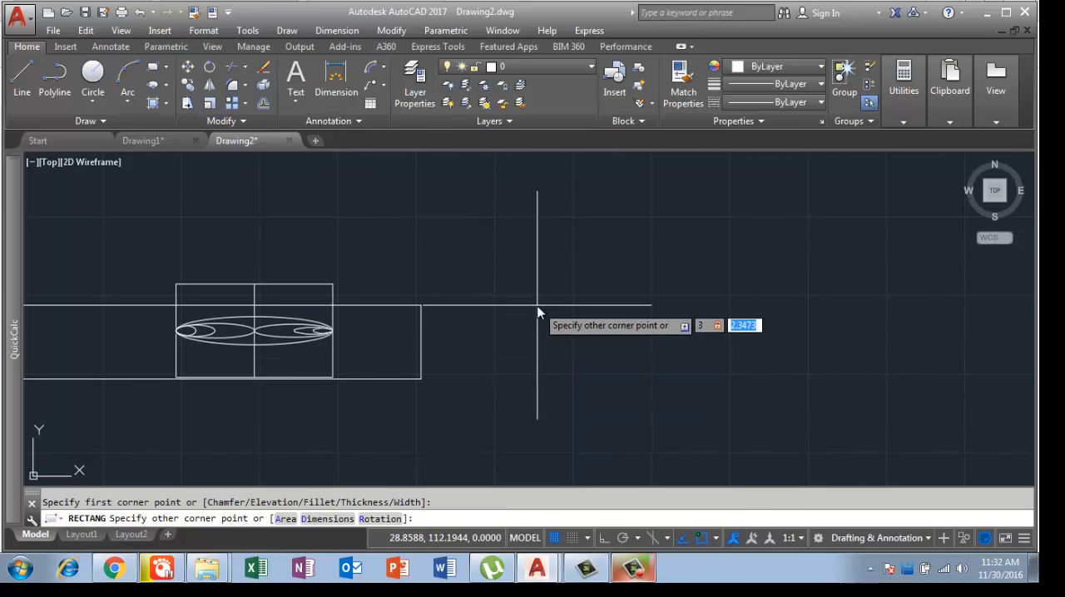
pyautogui.write('3')
pyautogui.press('Return')
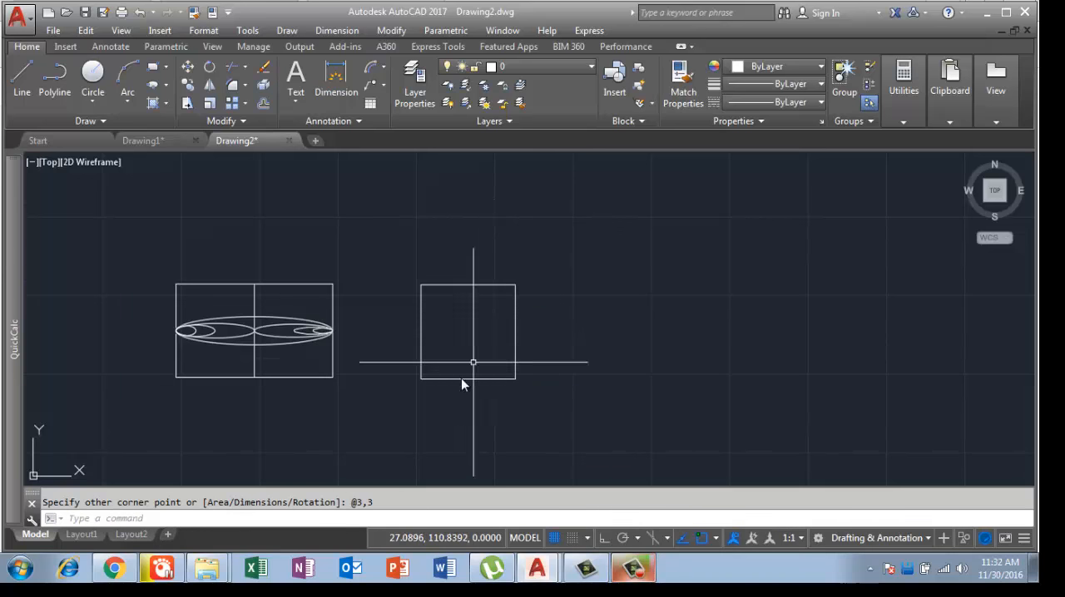
# Step: Draw a vertical and a horizontal centre line connecting the midpoints of the square's opposite edges
pyautogui.moveTo(463, 366); pyautogui.dragTo(467, 286, button='middle')
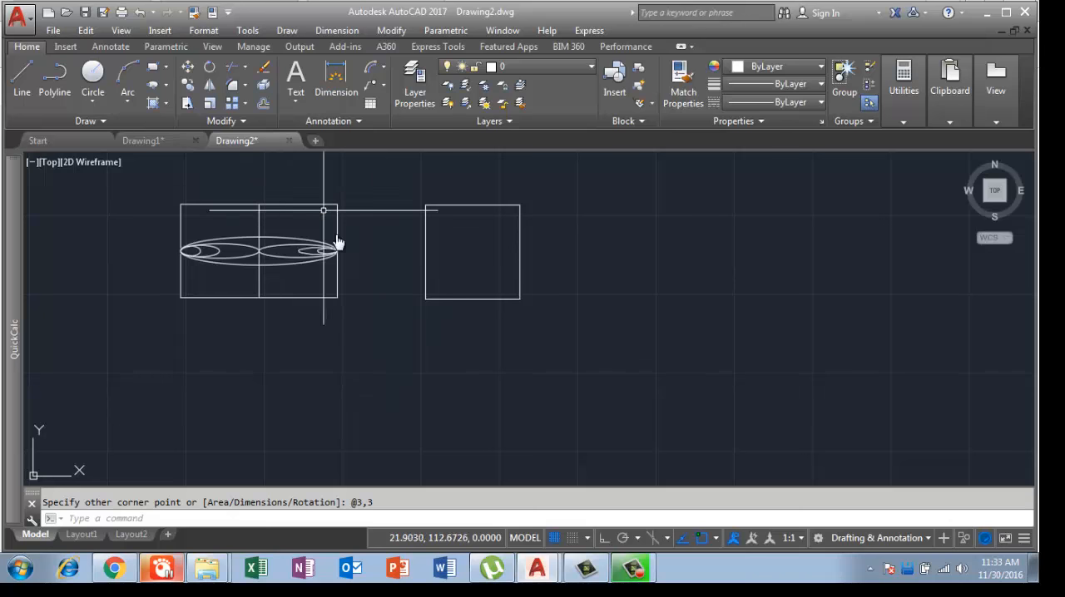
pyautogui.click(22, 86)
pyautogui.click(472, 205)
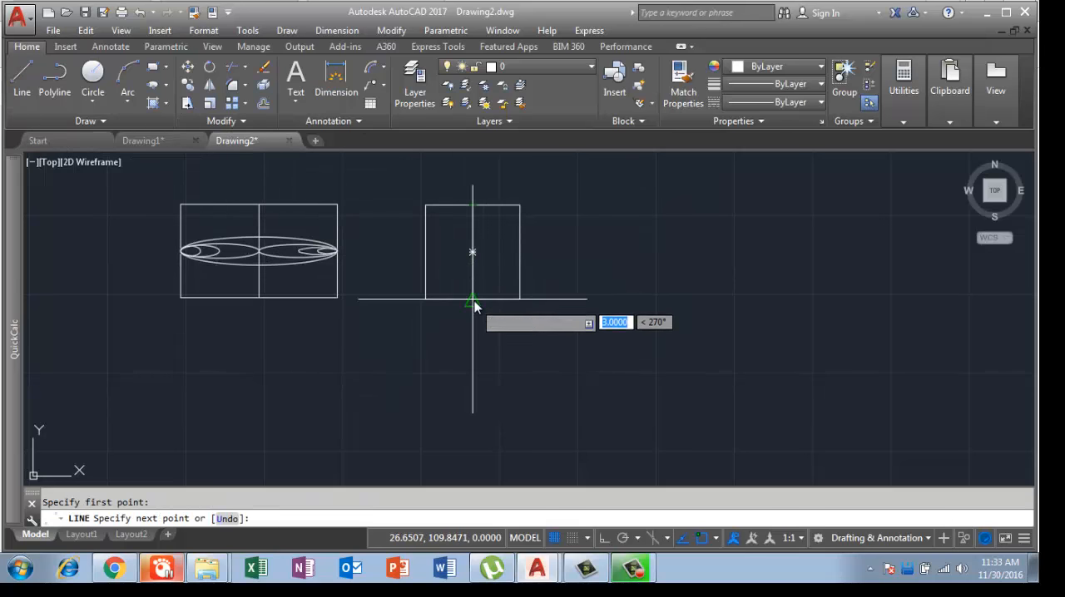
pyautogui.click(473, 298)
pyautogui.press('Return')
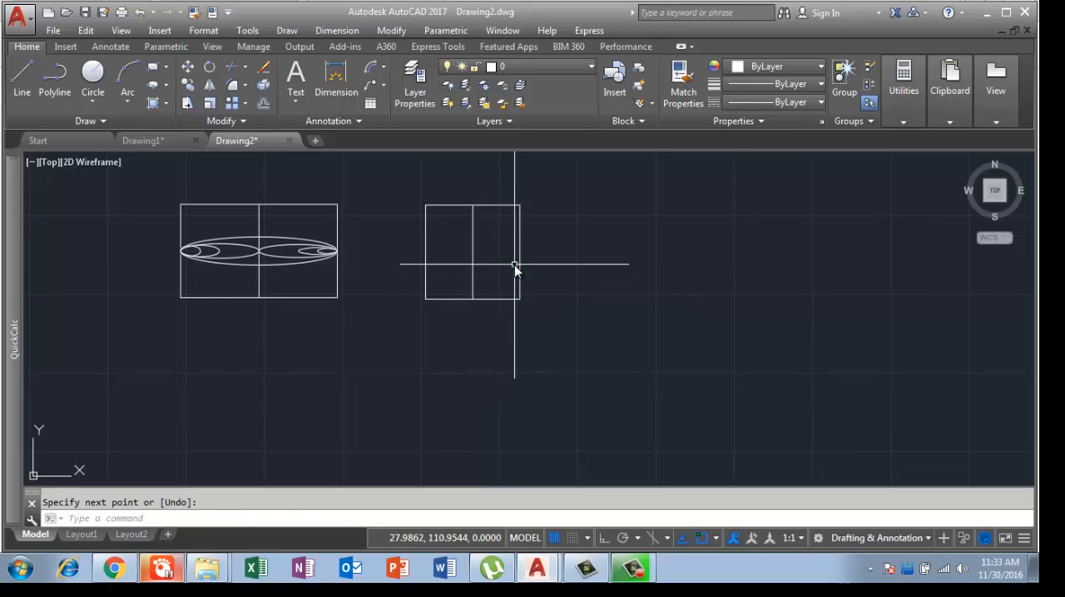
pyautogui.press('Return')
pyautogui.click(425, 251)
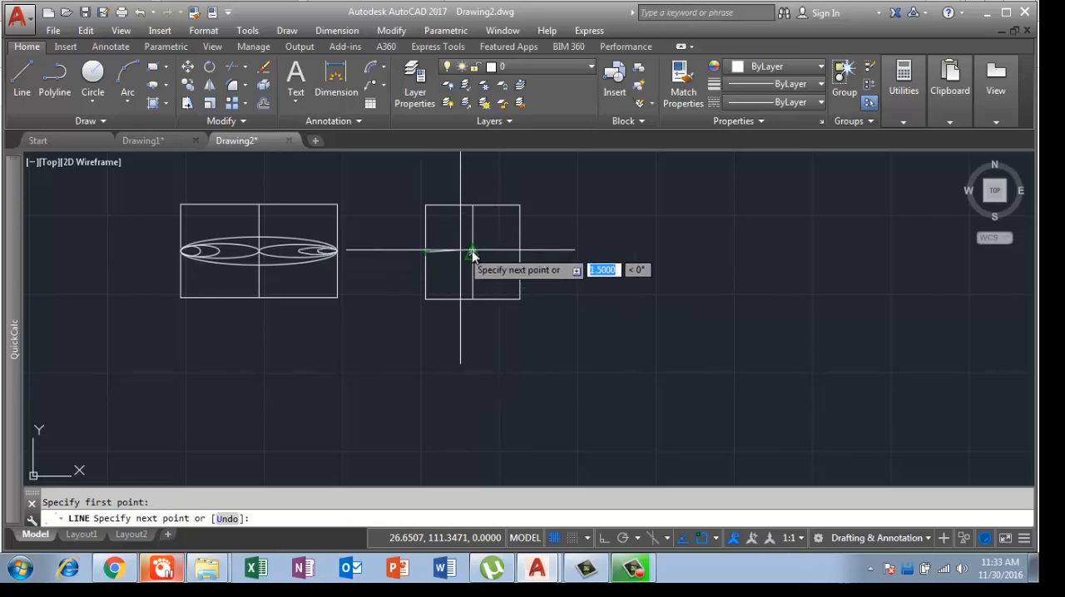
pyautogui.click(537, 247)
pyautogui.press('Return')
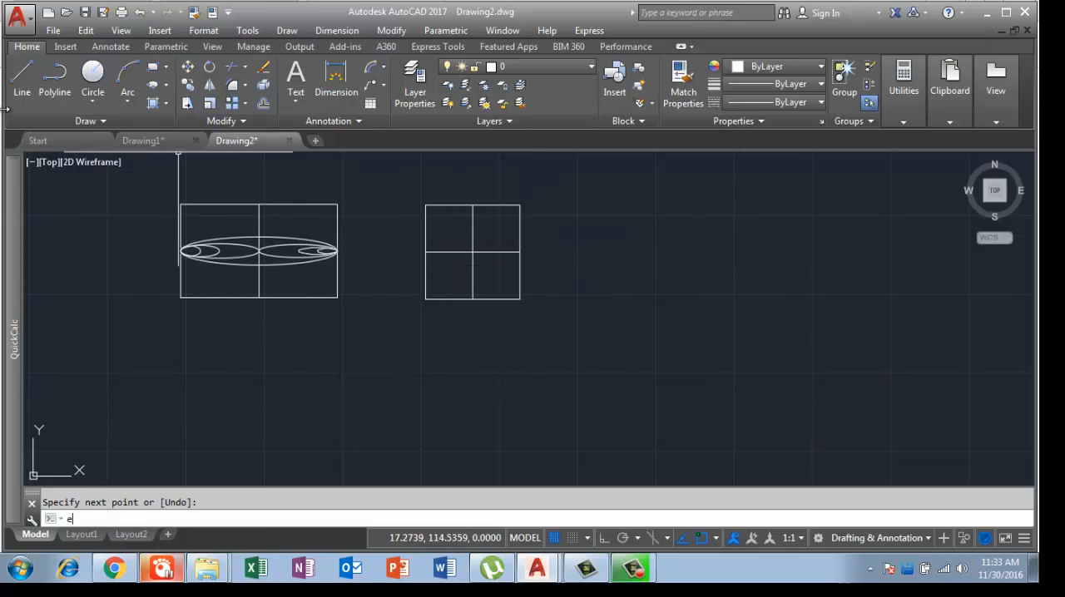
# Step: Draw a narrow upright ellipse in the square, spanning from the top edge's midpoint to the bottom edge's midpoint
pyautogui.press('Return')
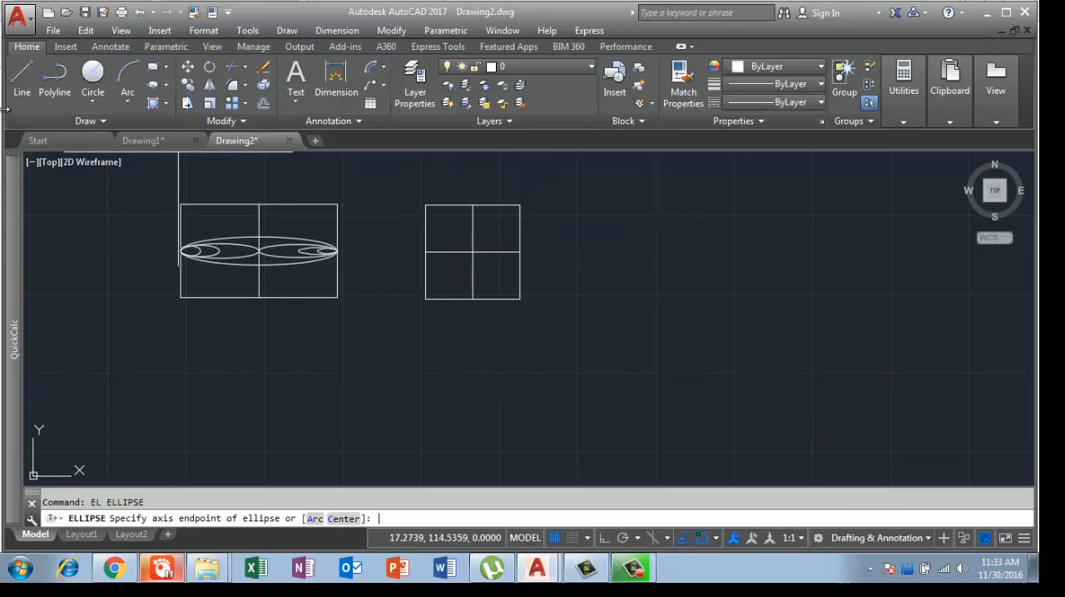
pyautogui.click(473, 206)
pyautogui.click(472, 298)
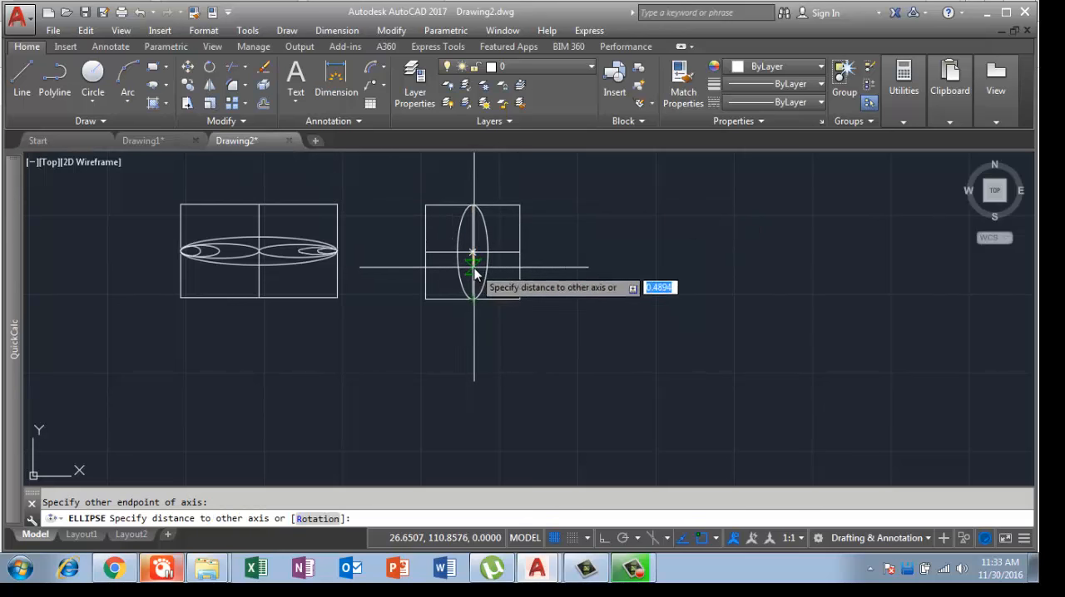
pyautogui.click(491, 266)
# Step: Draw a flat horizontal ellipse in the square, from the right edge's midpoint to the left edge's midpoint, crossing the upright ellipse
pyautogui.press('Return')
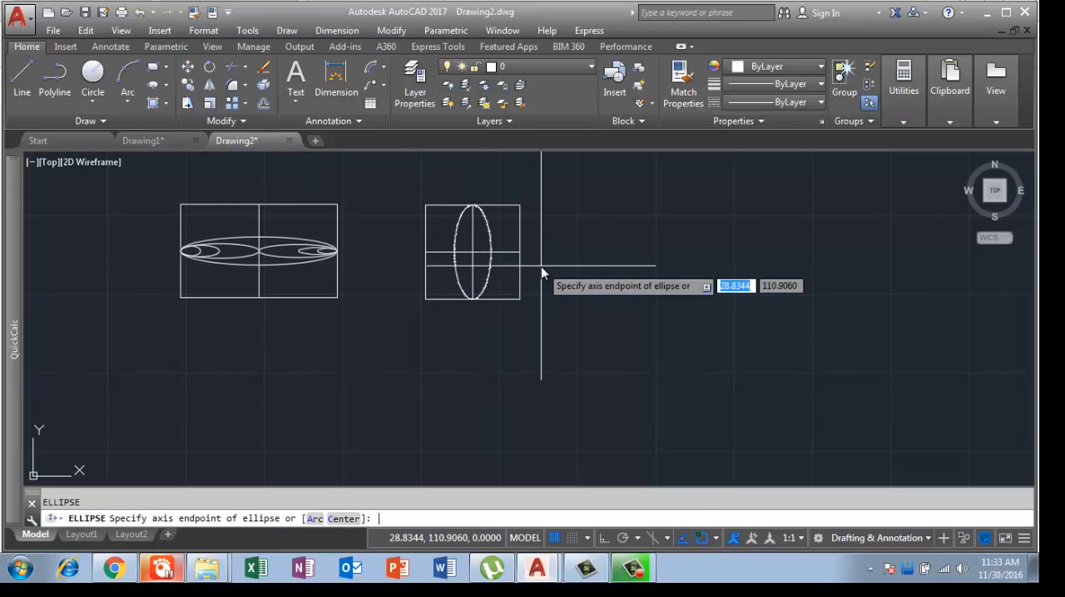
pyautogui.click(517, 252)
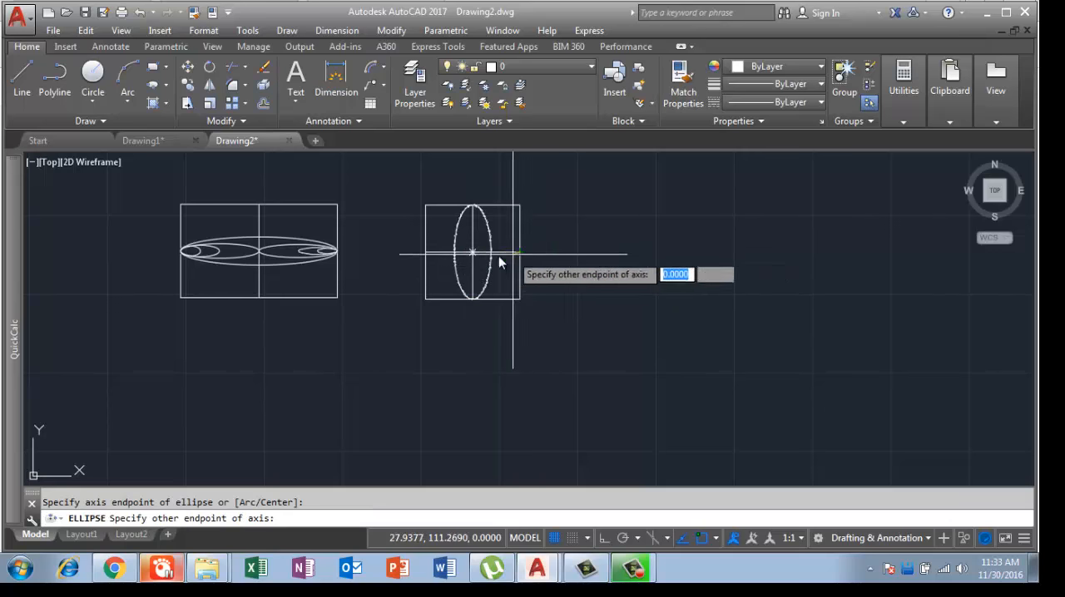
pyautogui.click(426, 252)
pyautogui.scroll(3, 468, 262)
pyautogui.scroll(2, 468, 262)
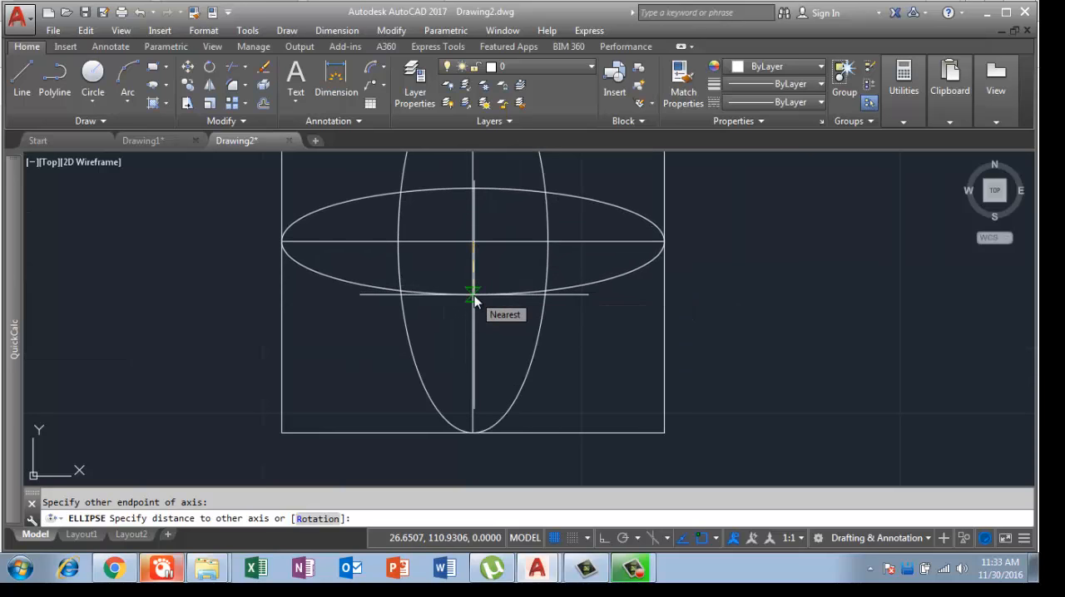
pyautogui.click(474, 297)
pyautogui.scroll(-6, 518, 345)
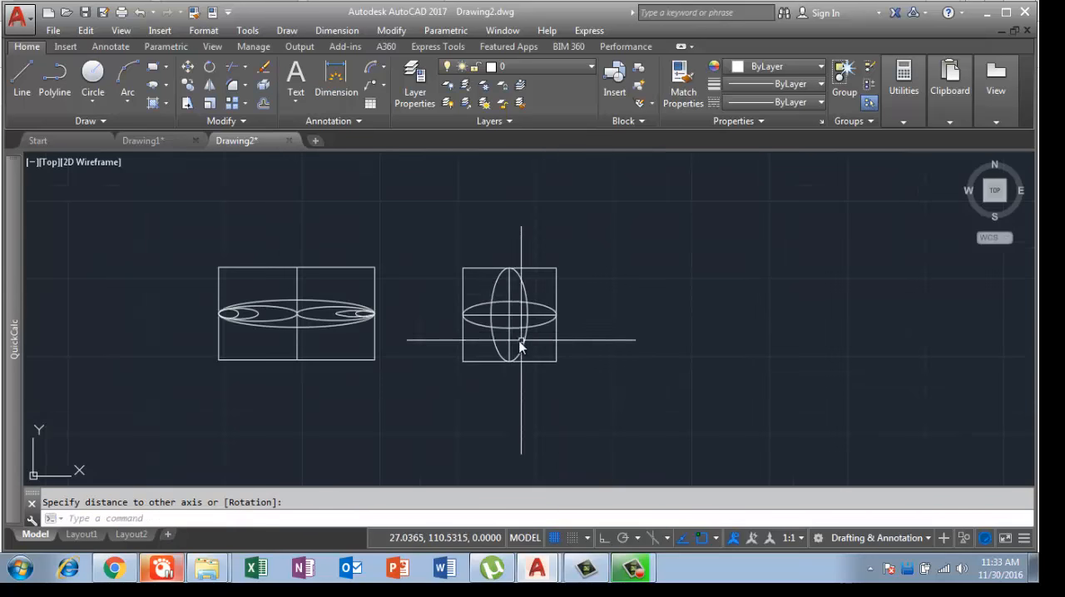
# Step: Delete the 3 by 3 square and its two centre lines around the crossing ellipses
pyautogui.scroll(4, 502, 318)
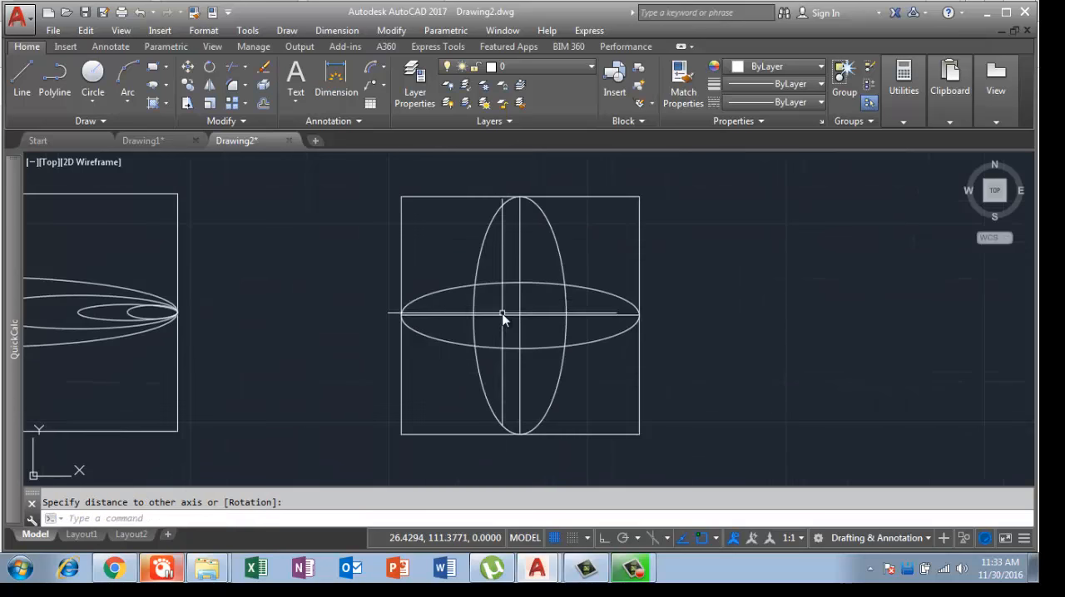
pyautogui.click(437, 236)
pyautogui.click(353, 186)
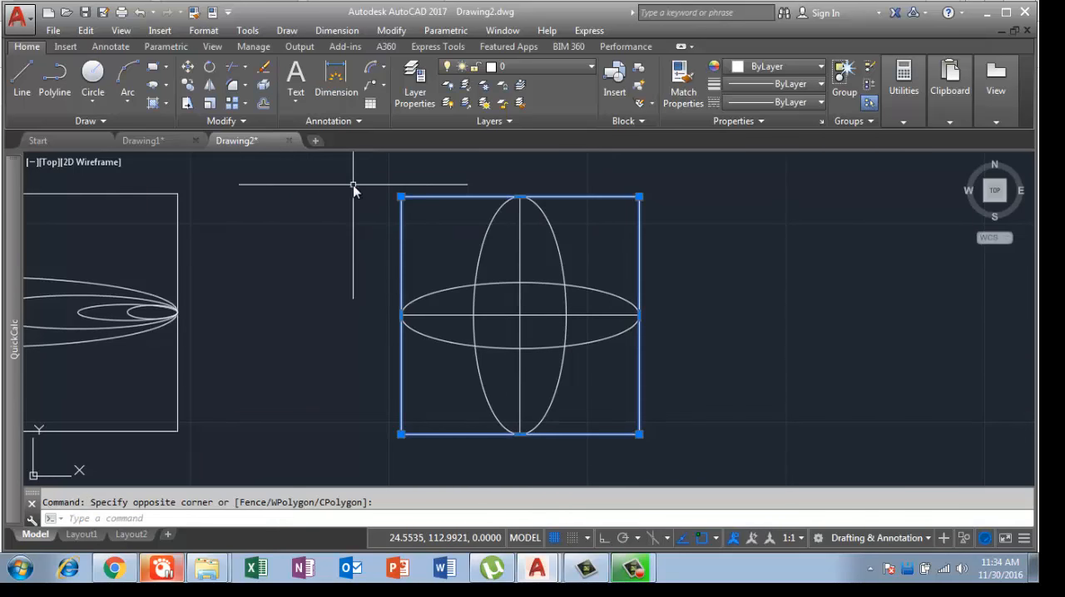
pyautogui.press('Delete')
pyautogui.scroll(2, 532, 329)
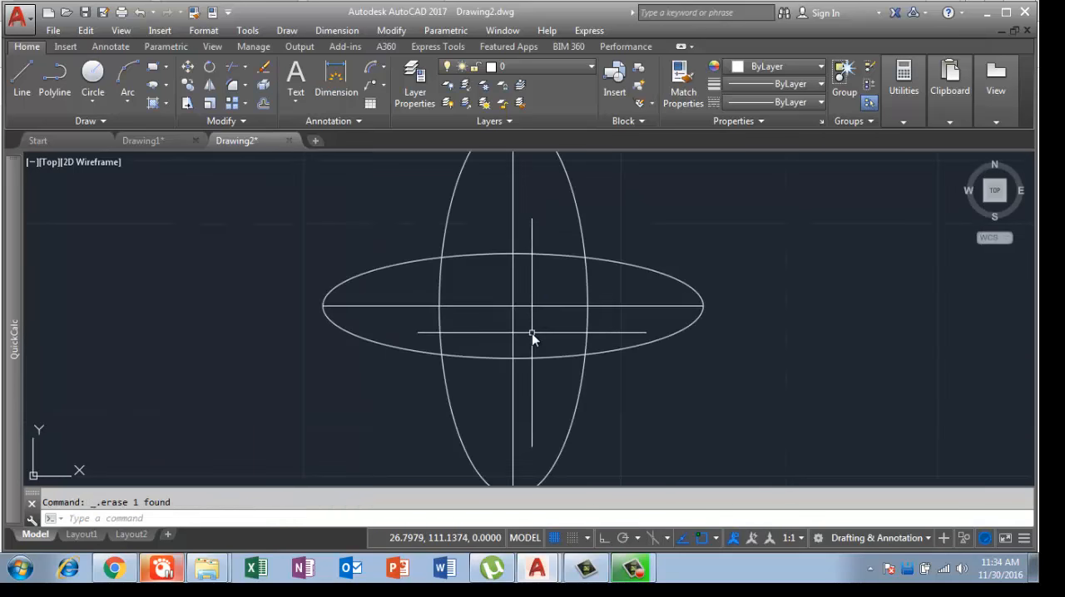
pyautogui.click(537, 318)
pyautogui.click(507, 295)
pyautogui.press('Delete')
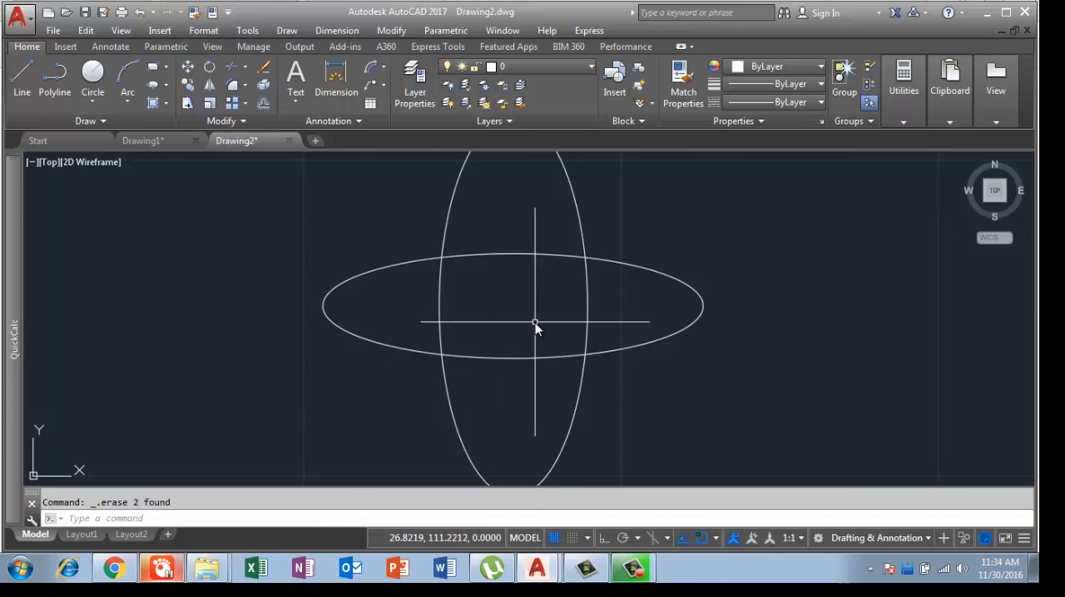
# Step: Draw a slim diagonal ellipse from the lower-left to the upper-right intersection of the crossing ellipses, with a half-width of about 0.17
pyautogui.write('el')
pyautogui.press('Return')
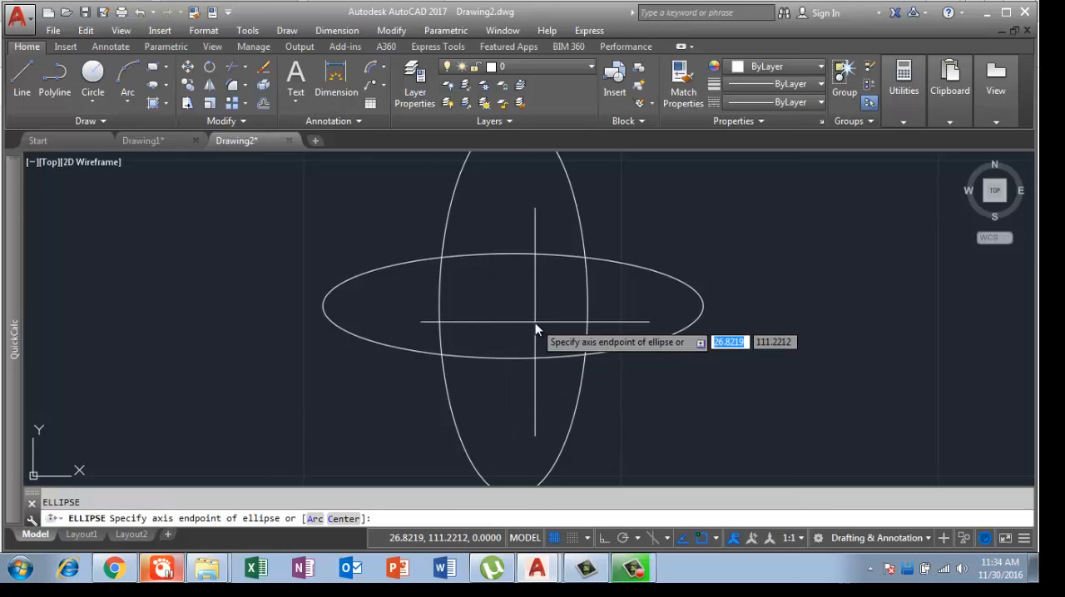
pyautogui.click(442, 356)
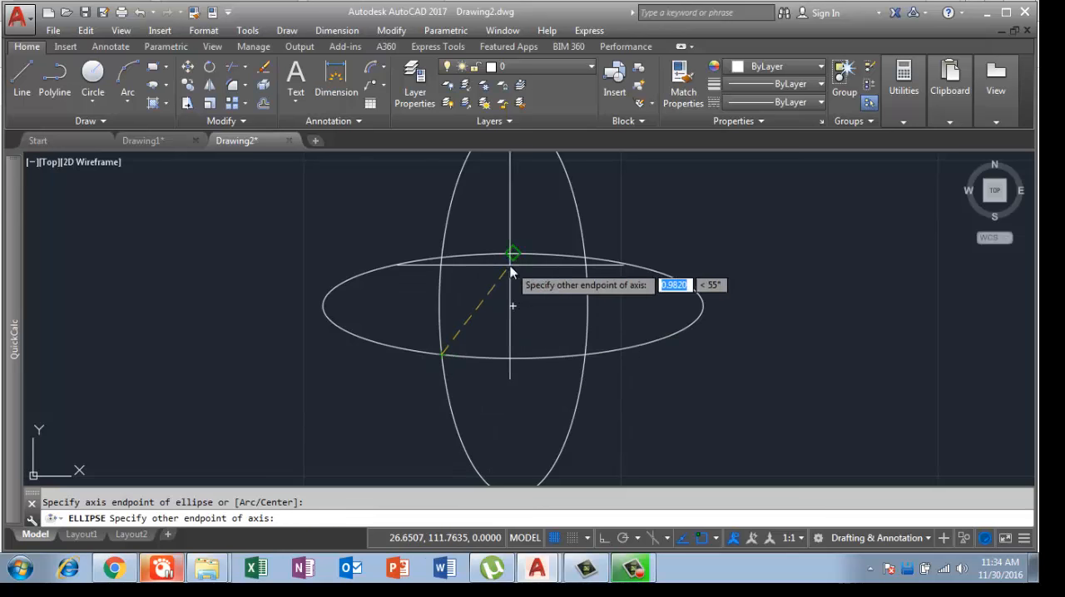
pyautogui.click(584, 258)
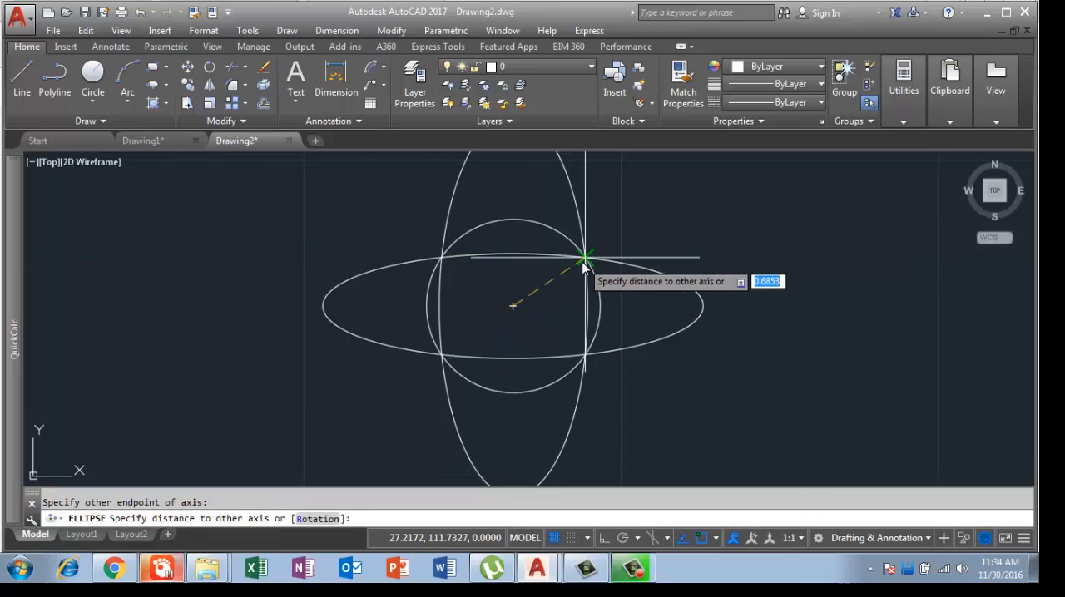
pyautogui.click(536, 309)
# Step: Draw a second slim diagonal ellipse from the lower-right to the upper-left intersection of the two crossing ellipses
pyautogui.press('Return')
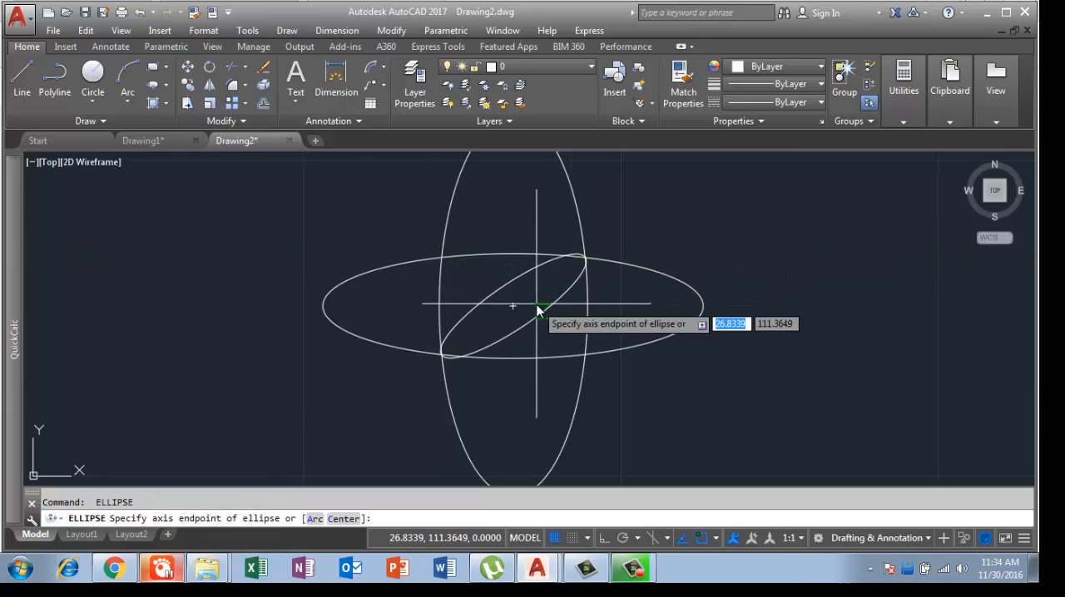
pyautogui.click(585, 354)
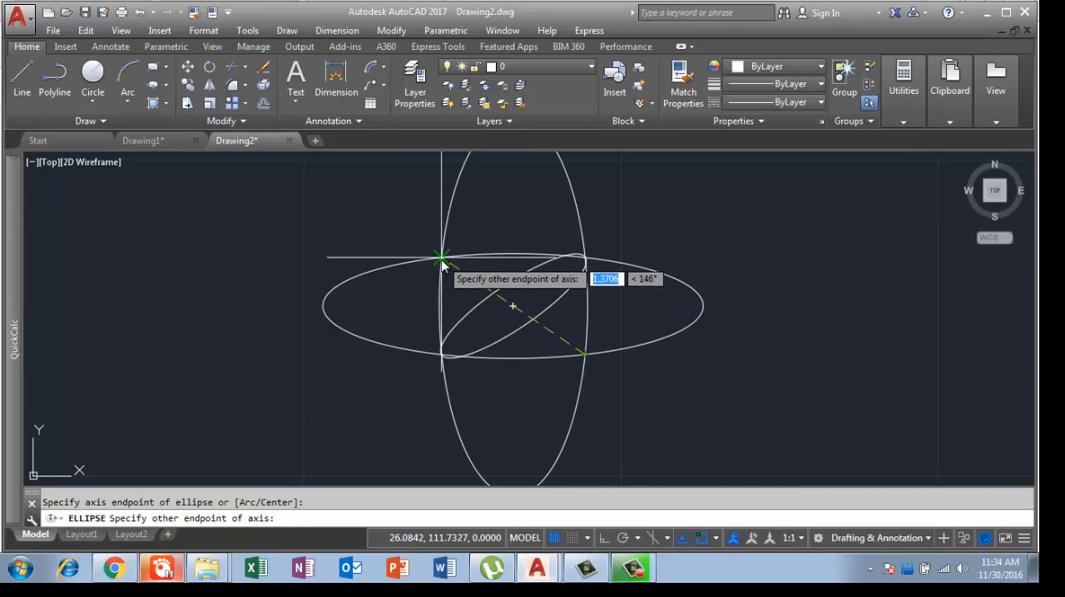
pyautogui.click(441, 262)
pyautogui.scroll(-5, 572, 315)
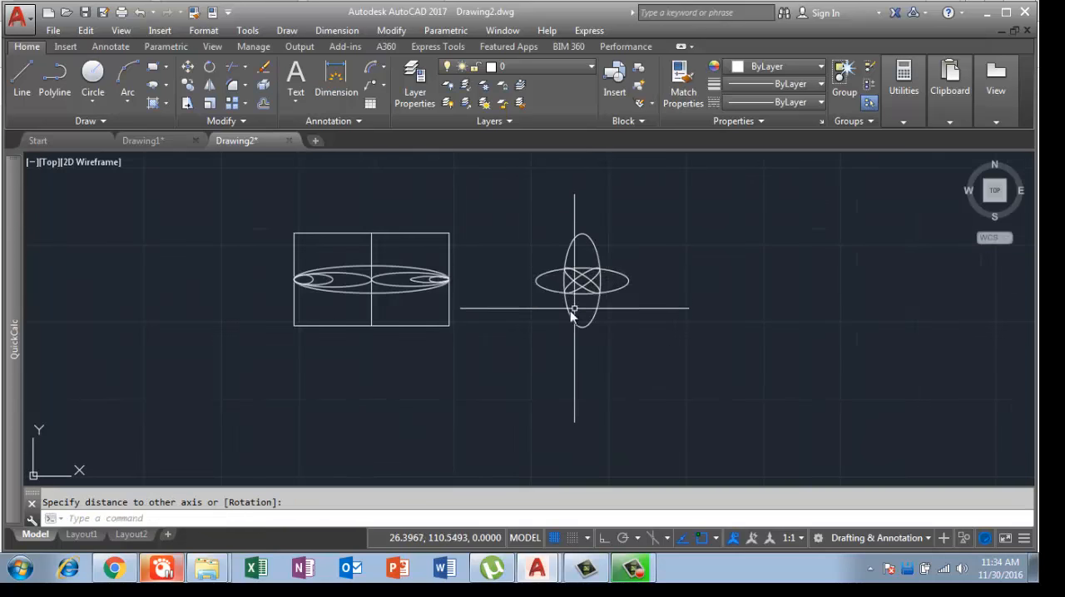
pyautogui.moveTo(445, 359); pyautogui.dragTo(510, 360, button='middle')
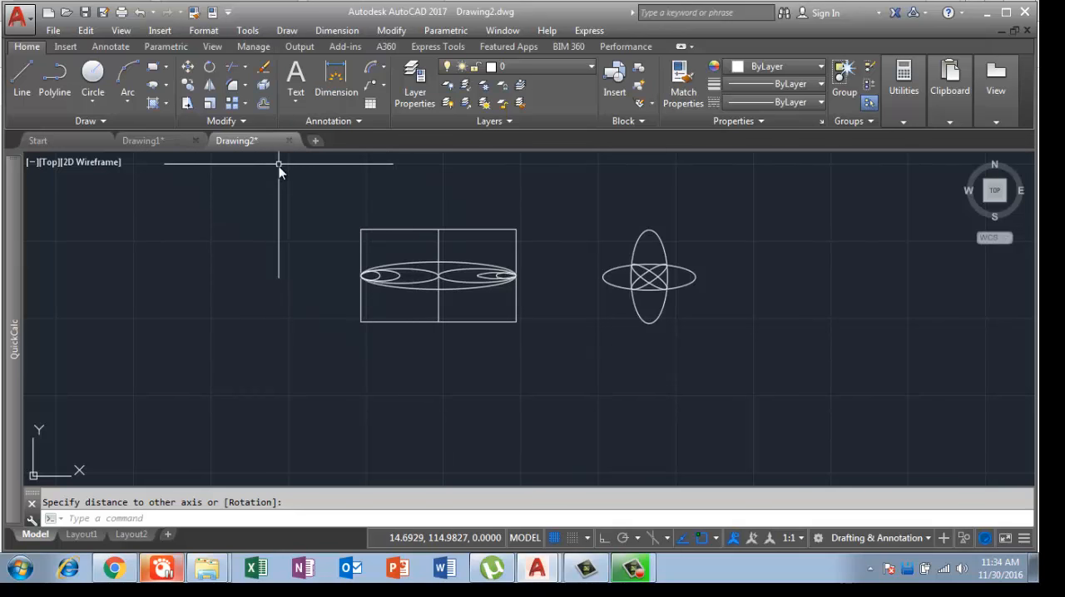
pyautogui.click(287, 31)
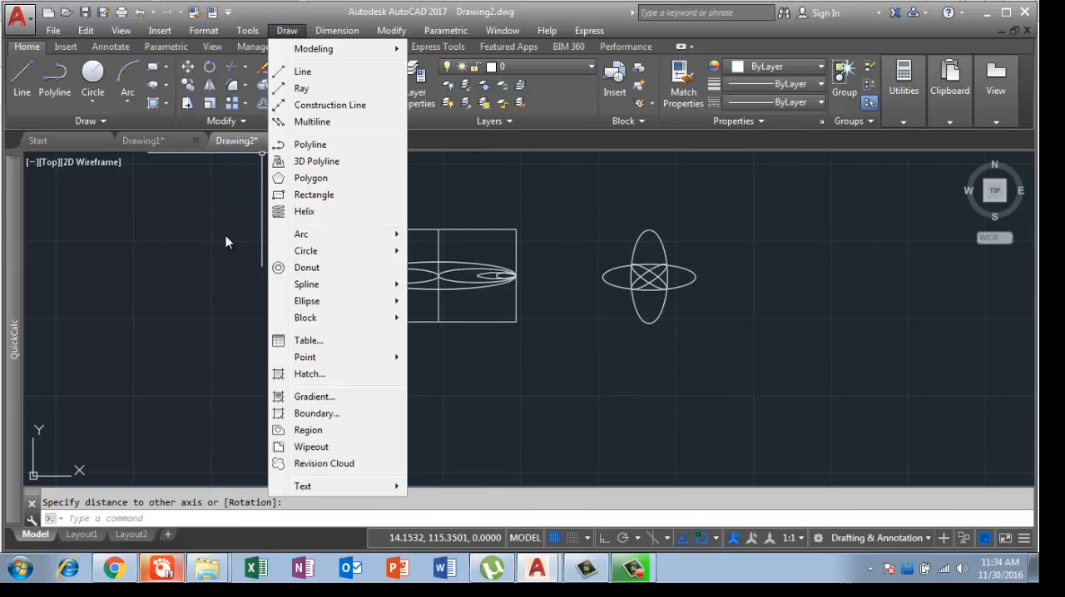
pyautogui.click(225, 242)
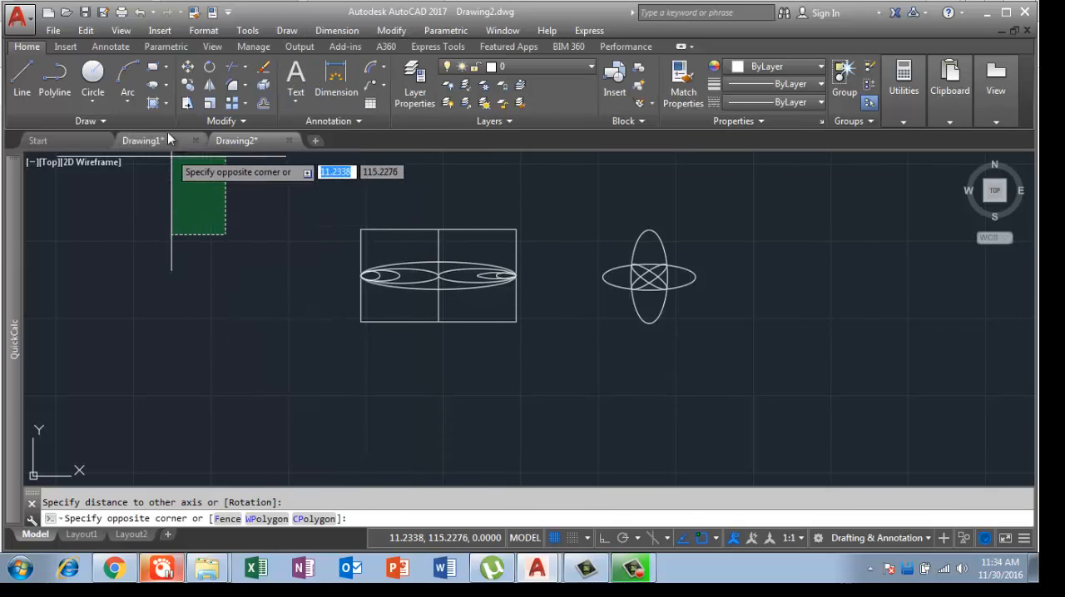
pyautogui.click(168, 86)
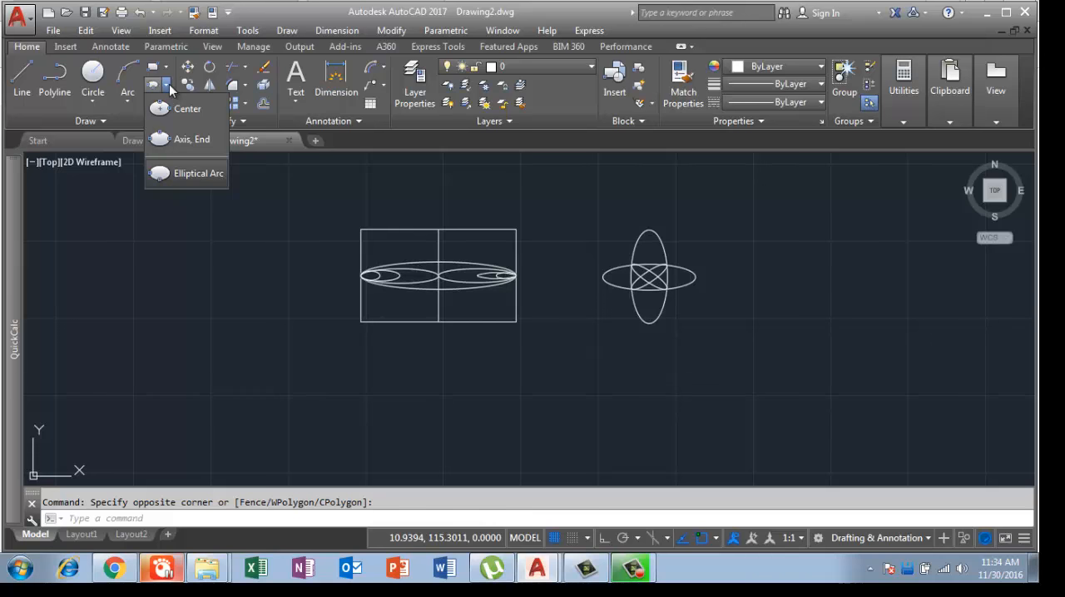
pyautogui.click(283, 31)
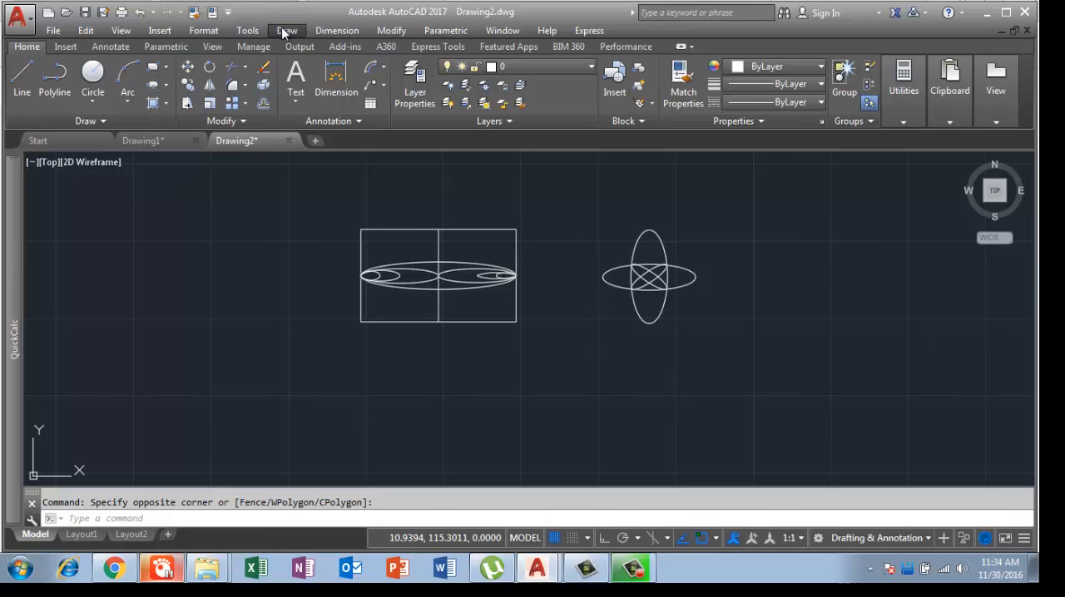
pyautogui.click(283, 31)
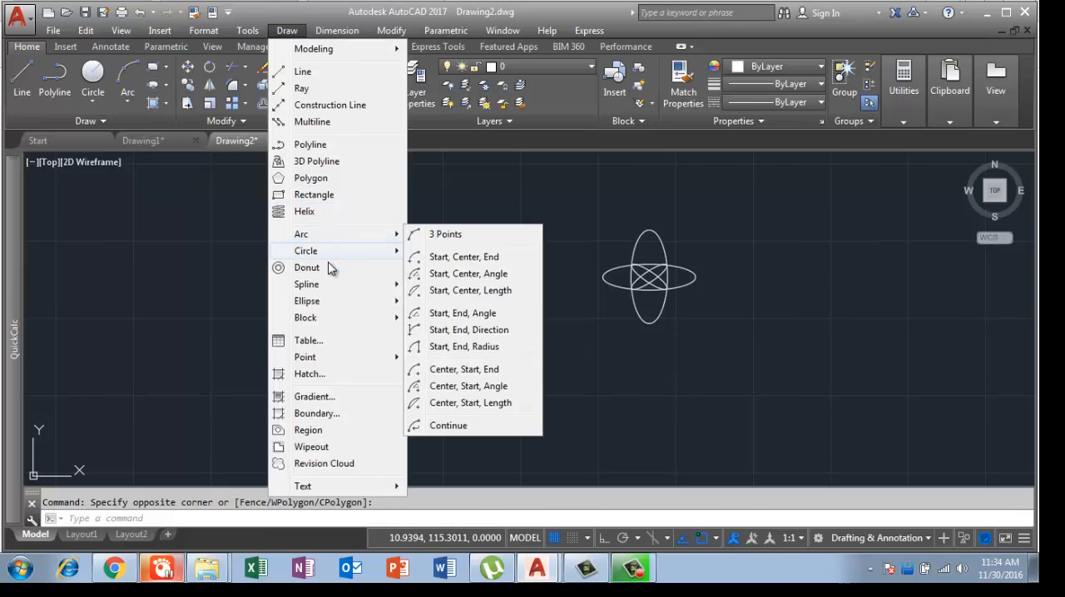
pyautogui.moveTo(334, 307)
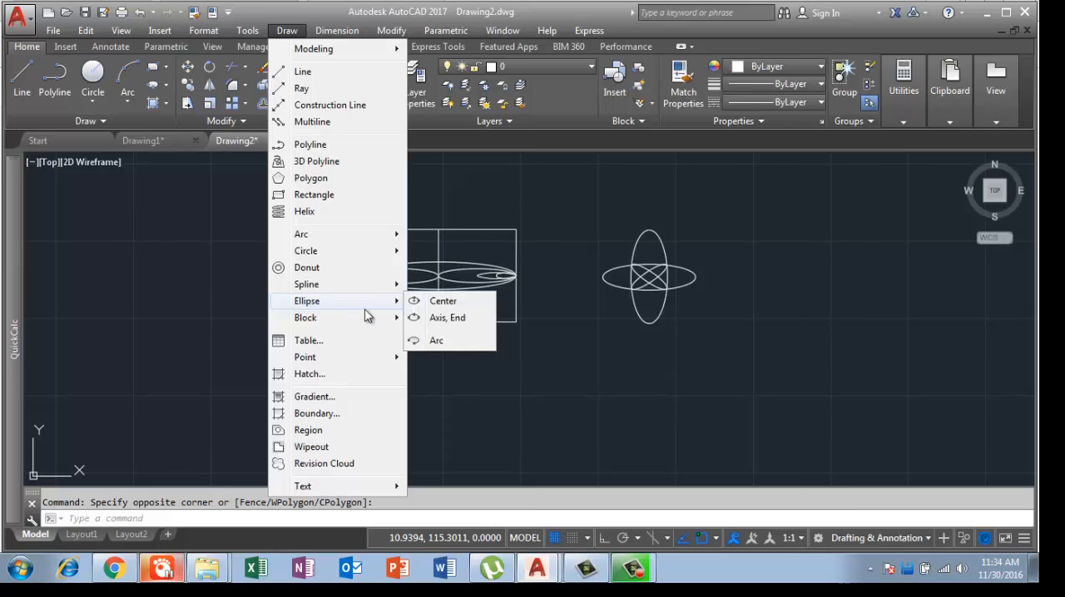
pyautogui.click(441, 302)
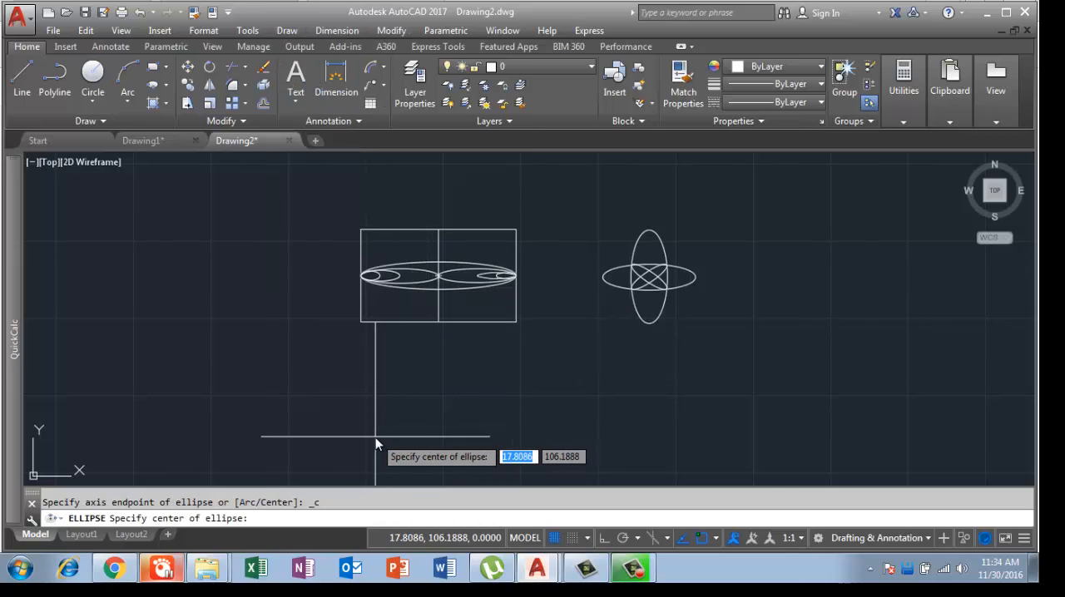
pyautogui.press('Escape')
# Step: Draw a 5 by 3 rectangle in the empty area below the rectangle that contains the ellipses
pyautogui.scroll(-2, 472, 413)
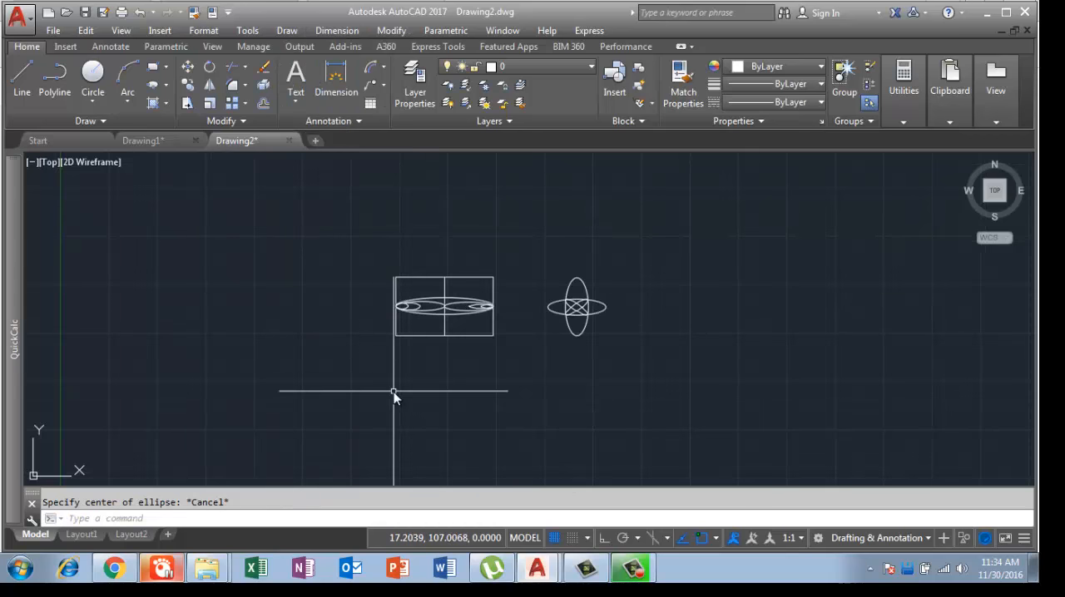
pyautogui.write('rec')
pyautogui.press('Return')
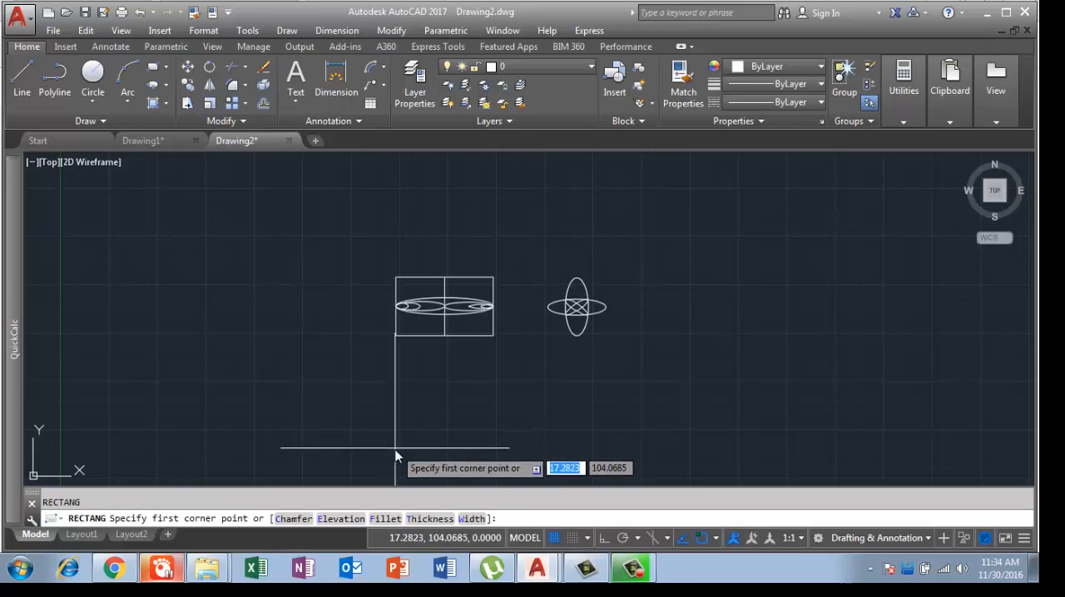
pyautogui.moveTo(415, 422)
pyautogui.mouseDown(button='middle')
pyautogui.moveTo(392, 325)
pyautogui.moveTo(398, 242)
pyautogui.mouseUp(button='middle')
pyautogui.moveTo(406, 281); pyautogui.dragTo(394, 364, button='middle')
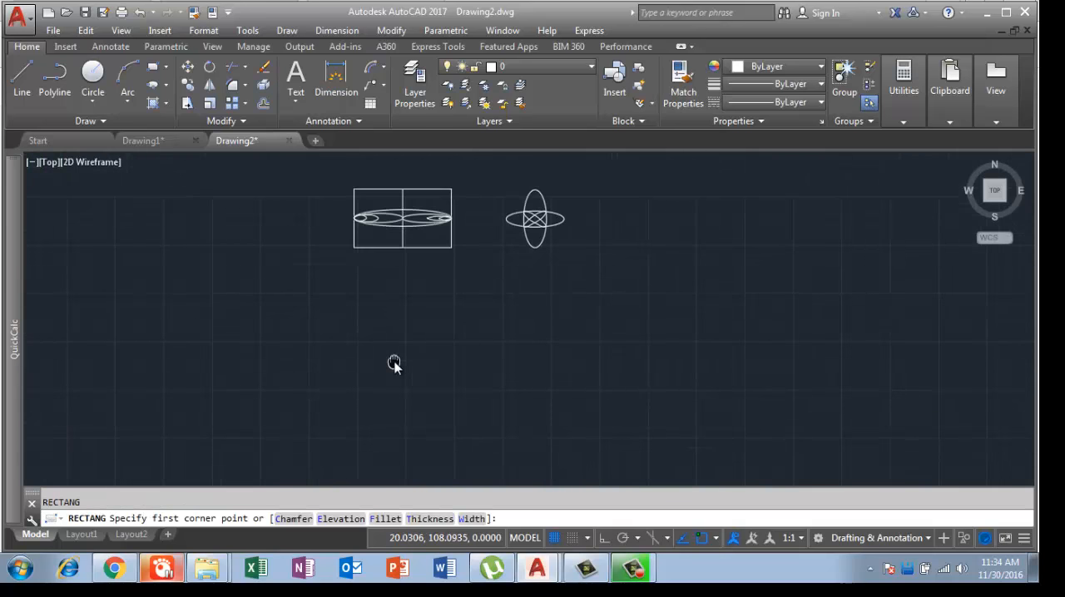
pyautogui.click(361, 389)
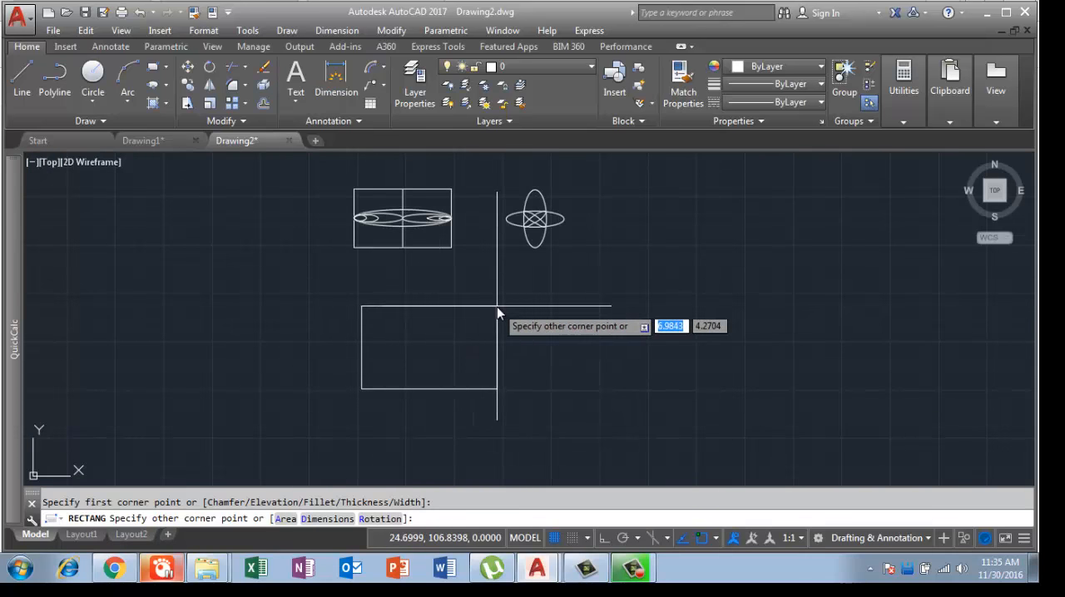
pyautogui.write('@5,3')
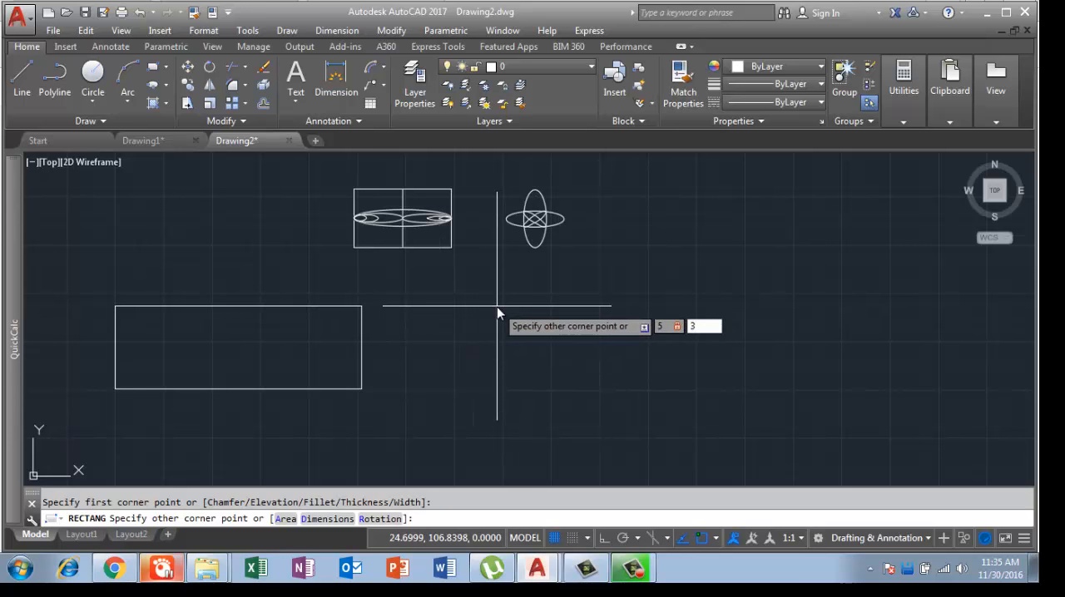
pyautogui.press('Return')
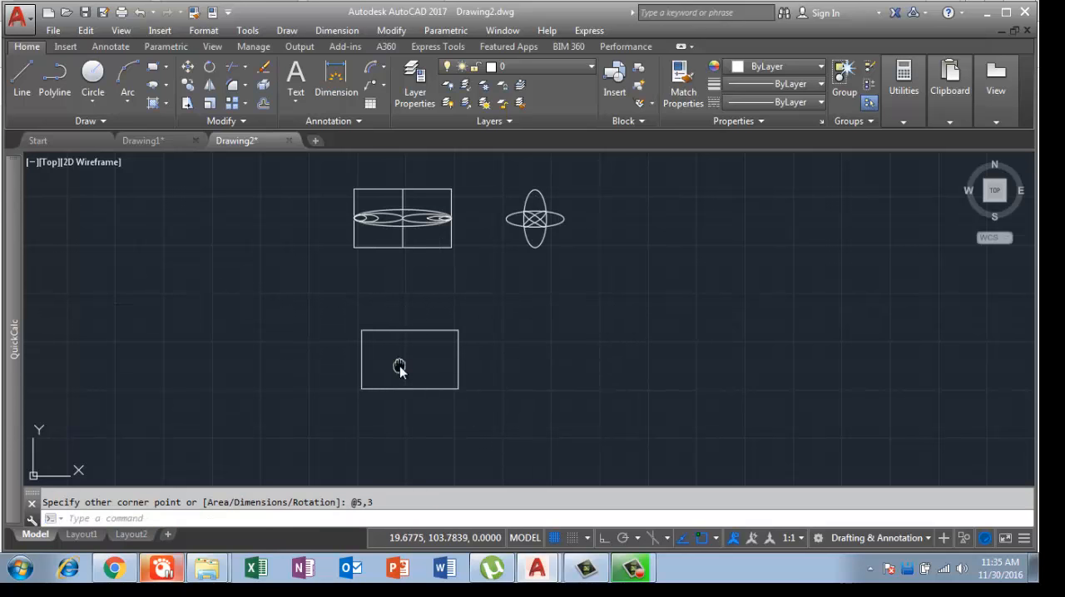
# Step: Draw a horizontal centre line joining the midpoints of the new rectangle's left and right edges
pyautogui.moveTo(399, 366); pyautogui.dragTo(396, 350, button='middle')
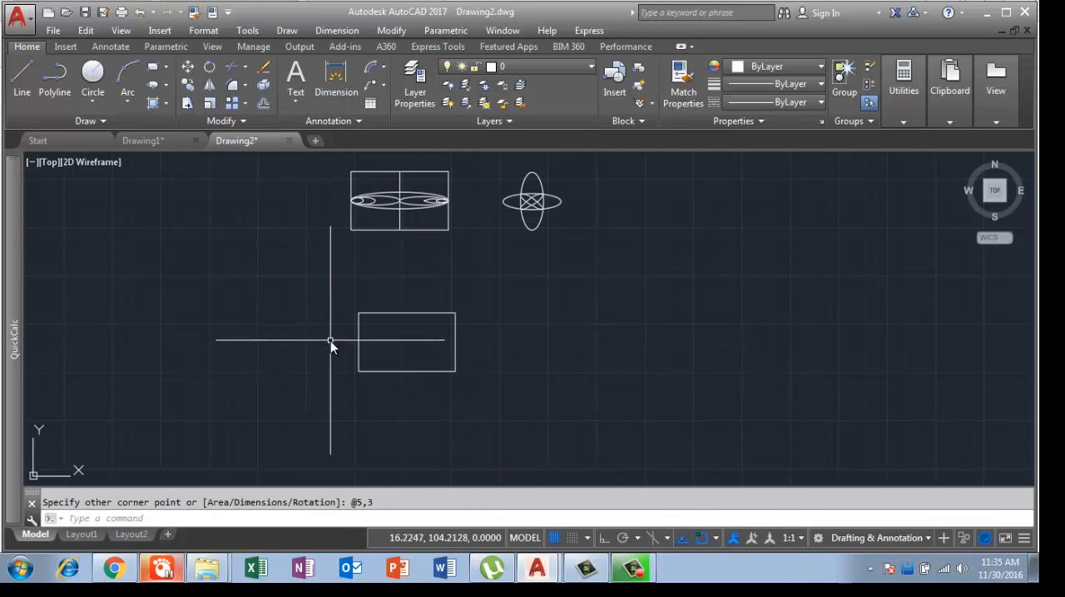
pyautogui.write('l')
pyautogui.press('Return')
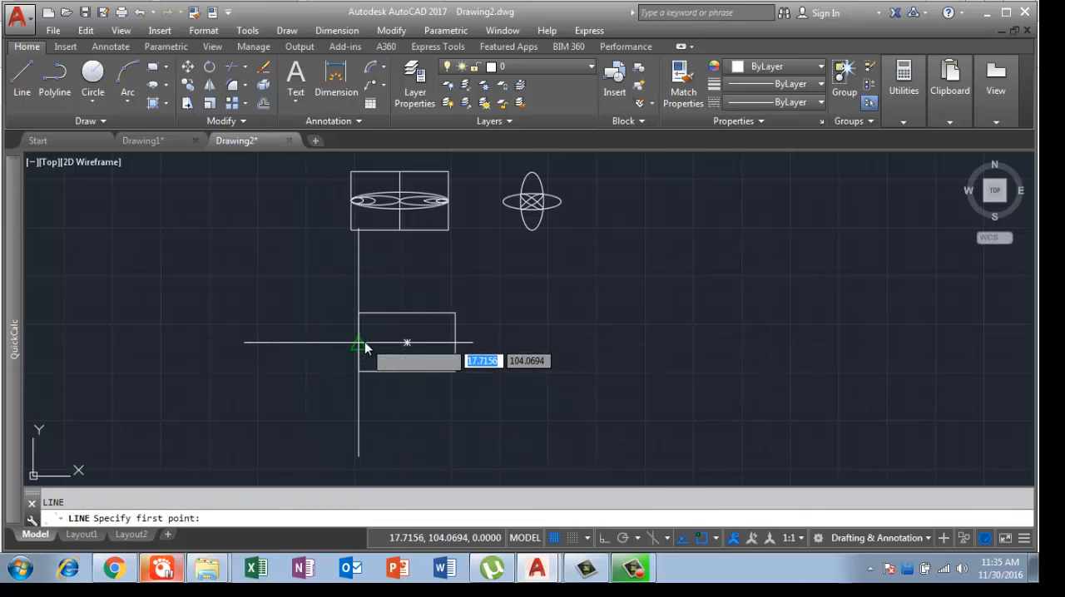
pyautogui.click(358, 342)
pyautogui.click(454, 343)
pyautogui.press('Return')
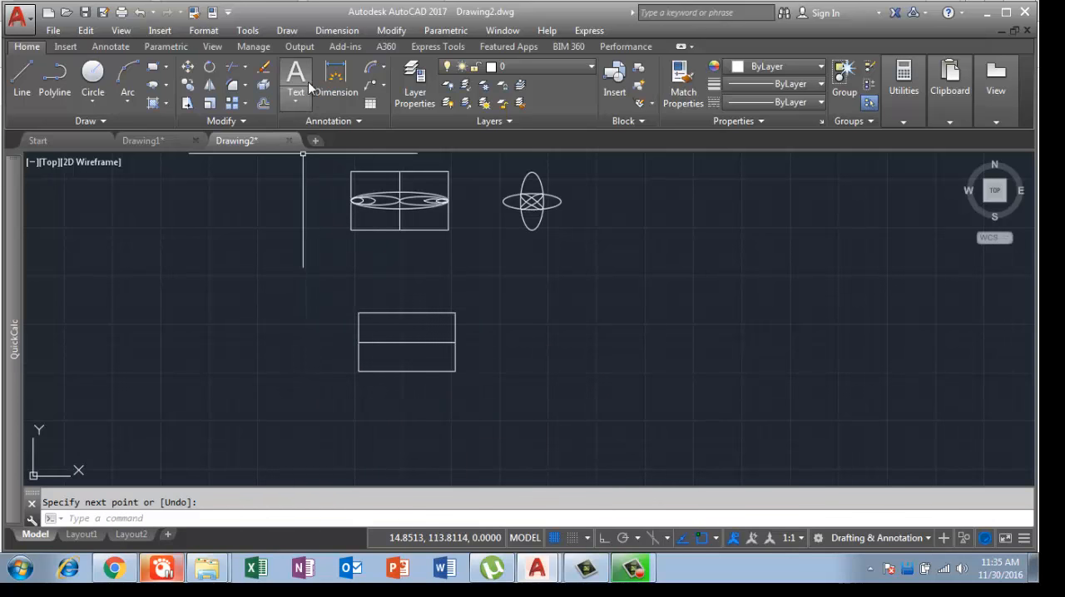
# Step: Draw an ellipse by the Center method from the centre line's midpoint, with half-axes of 2.5 horizontally and about 0.5 vertically
pyautogui.click(166, 85)
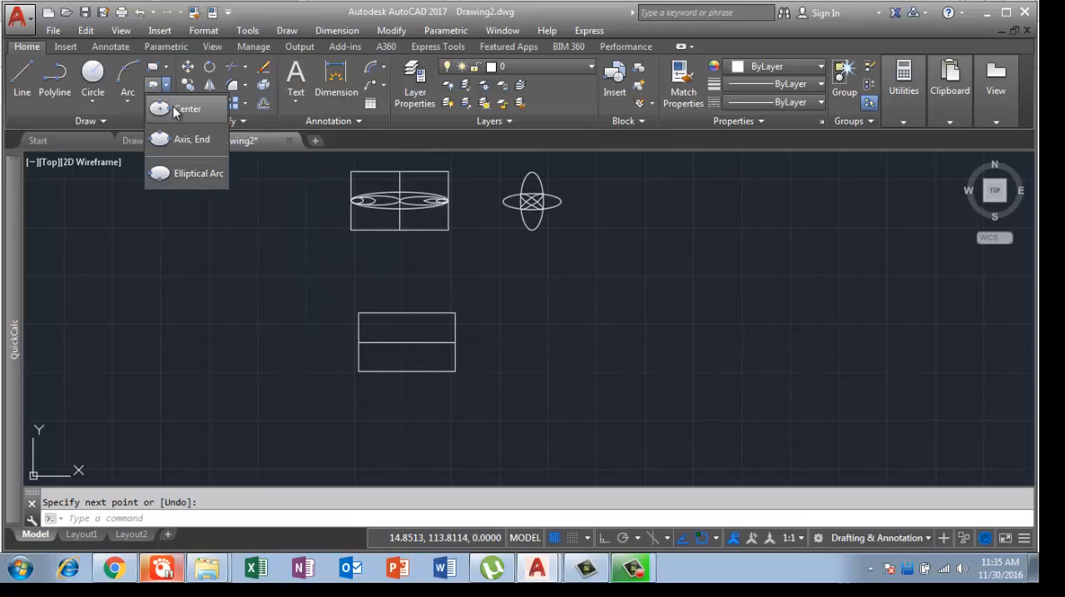
pyautogui.click(175, 110)
pyautogui.scroll(5, 397, 353)
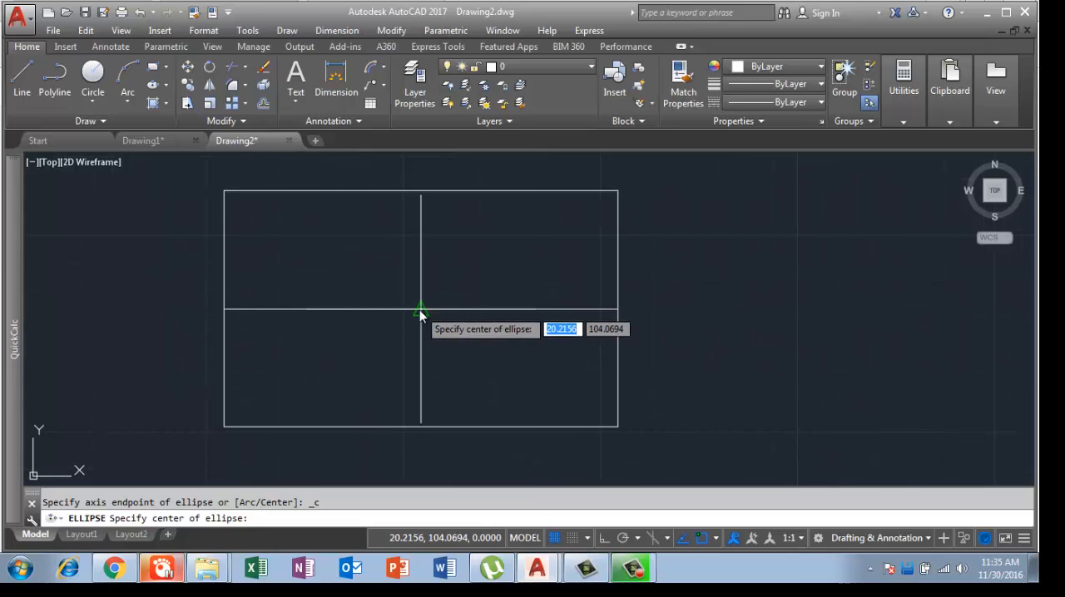
pyautogui.click(420, 309)
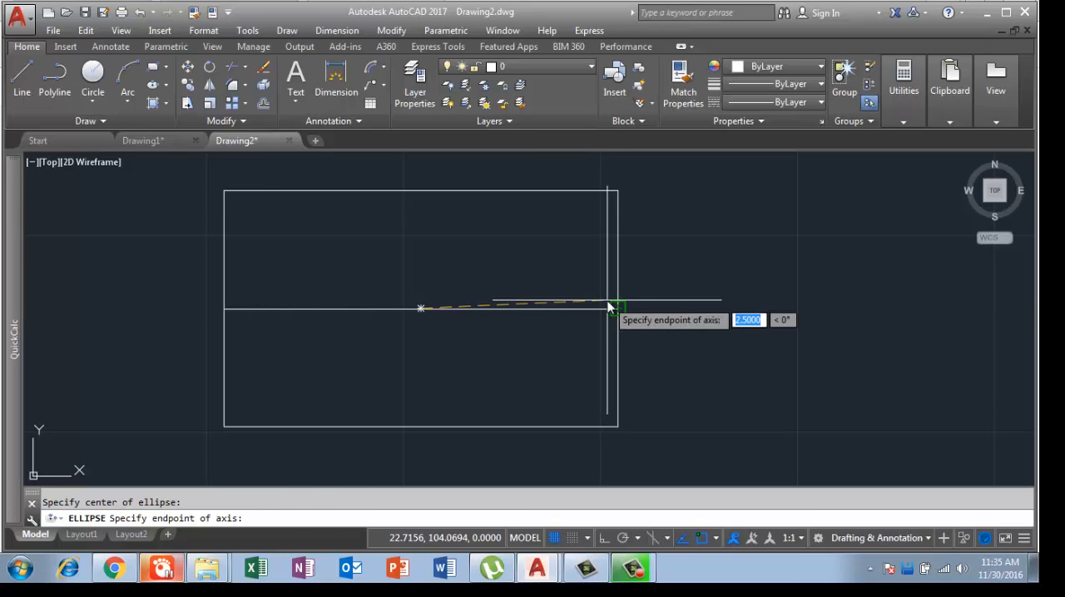
pyautogui.write('2.5')
pyautogui.press('Return')
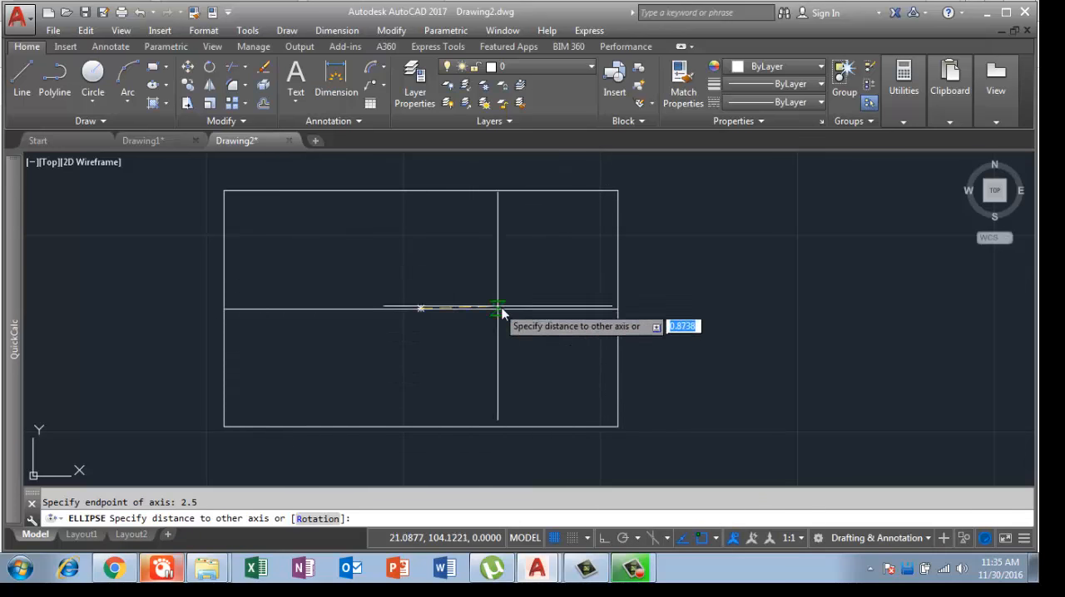
pyautogui.scroll(2, 419, 273)
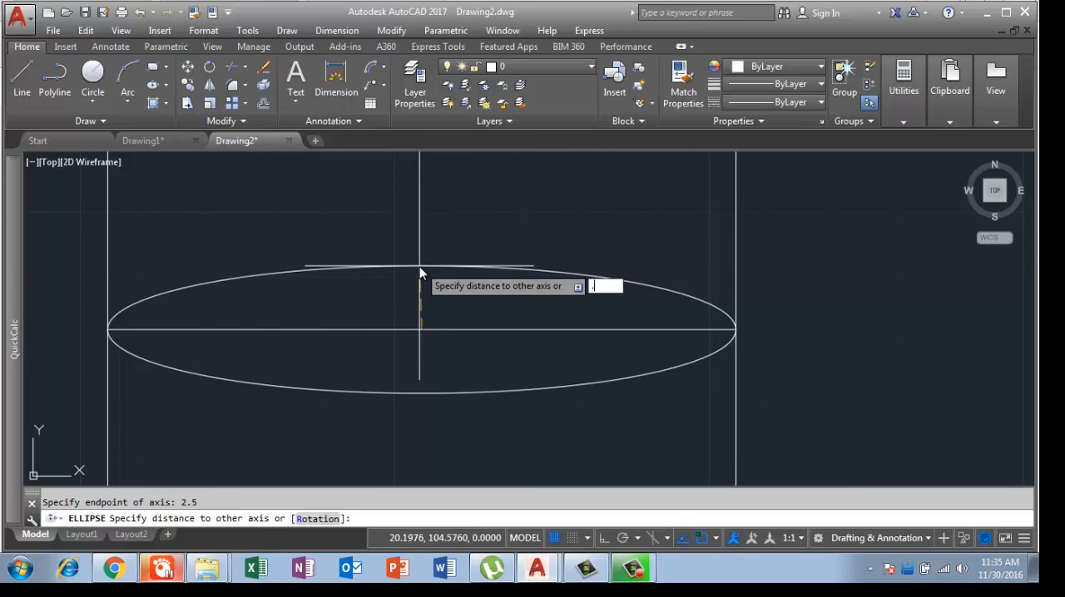
pyautogui.click(420, 271)
pyautogui.scroll(-2, 391, 306)
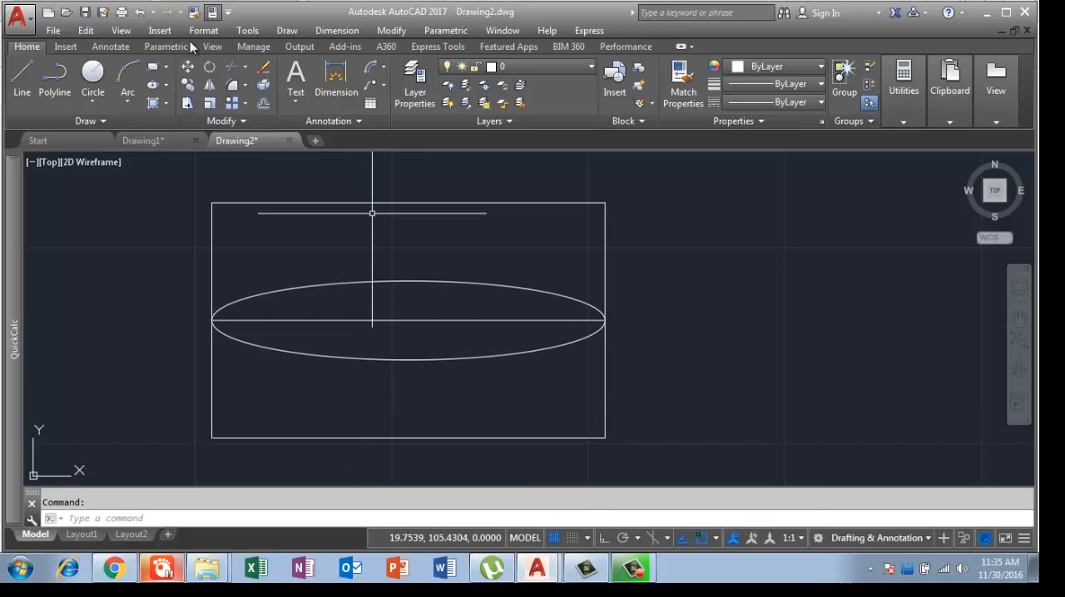
# Step: Draw an Axis, End ellipse between the centre line's two endpoints, with a distance of 0.7 to the other axis
pyautogui.click(167, 85)
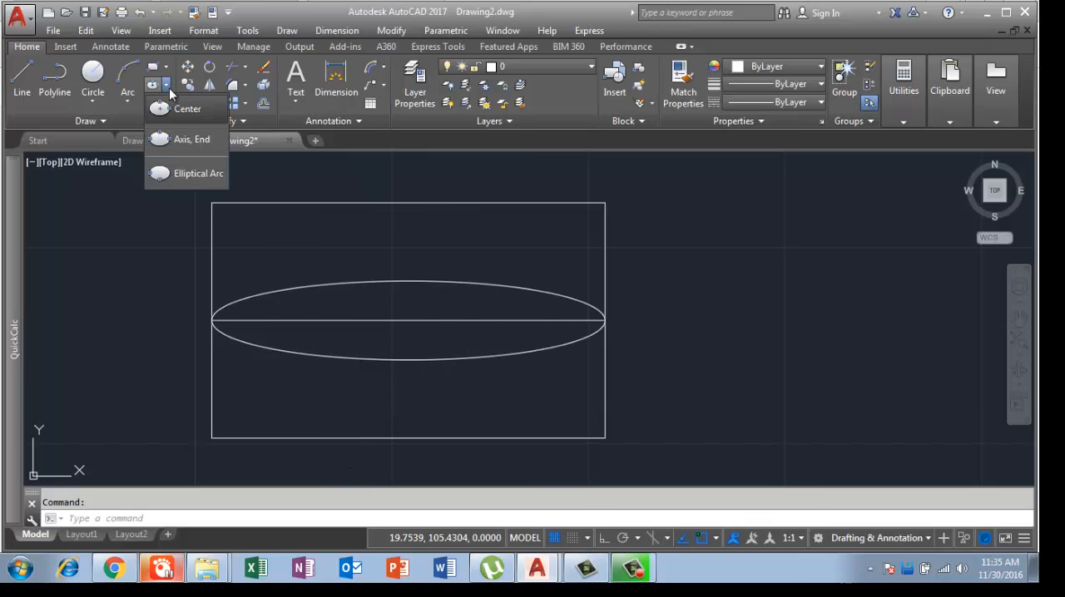
pyautogui.click(178, 142)
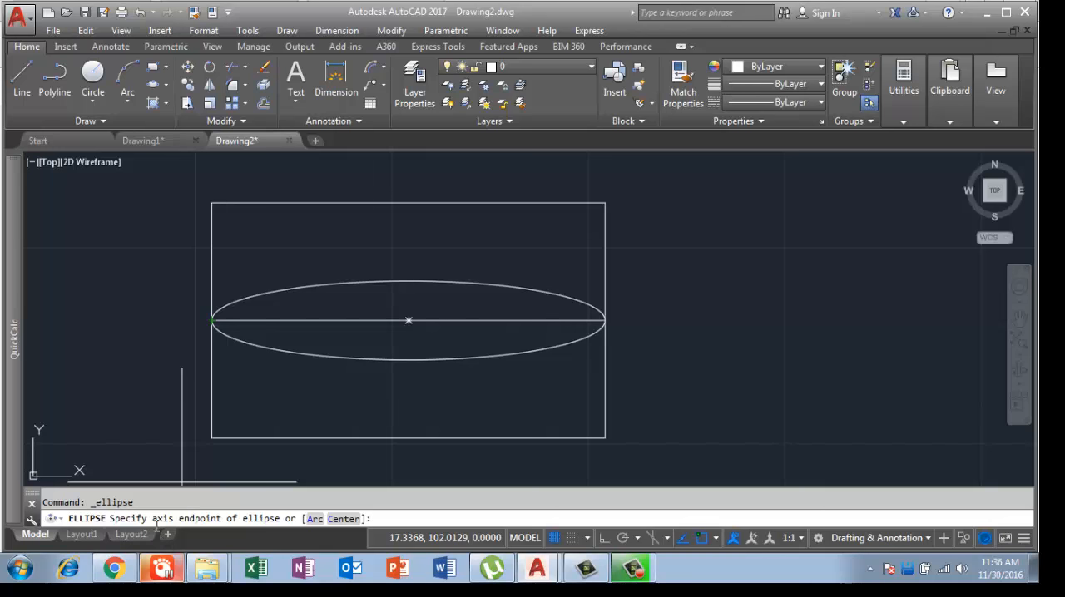
pyautogui.click(211, 321)
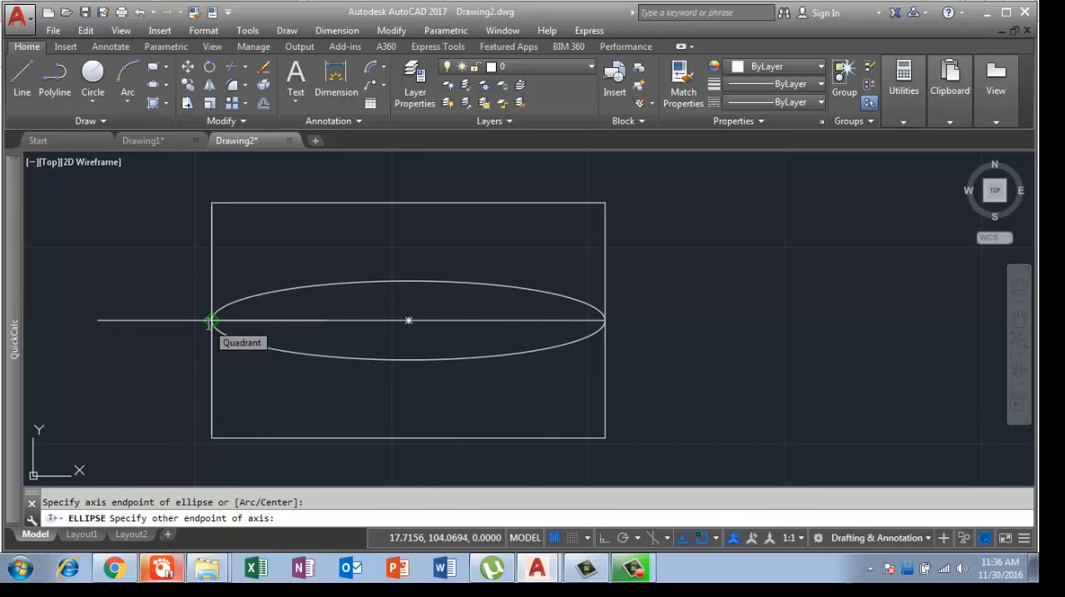
pyautogui.click(605, 321)
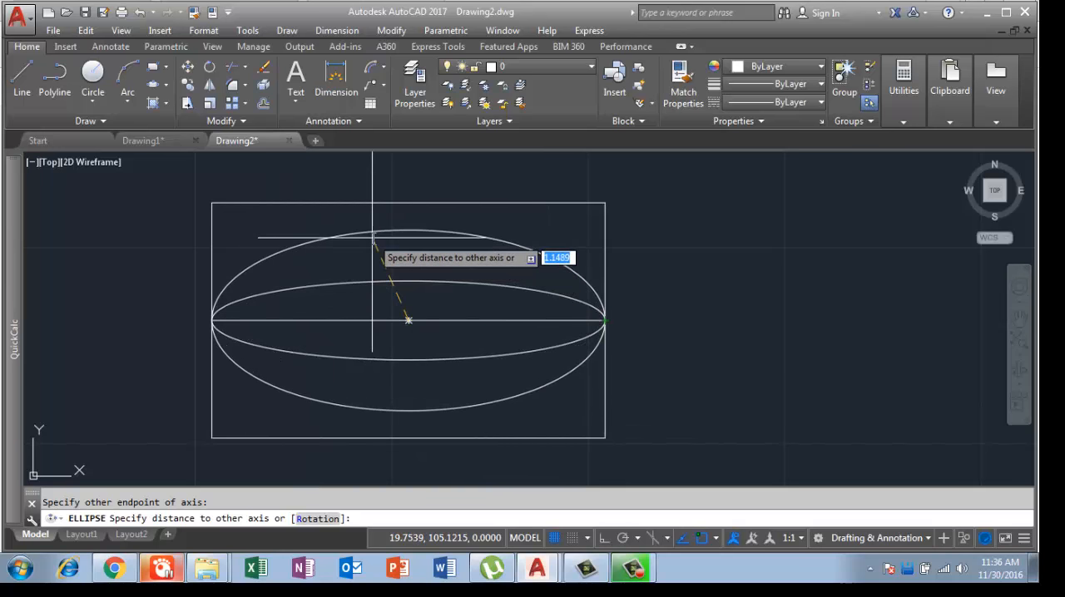
pyautogui.write('7')
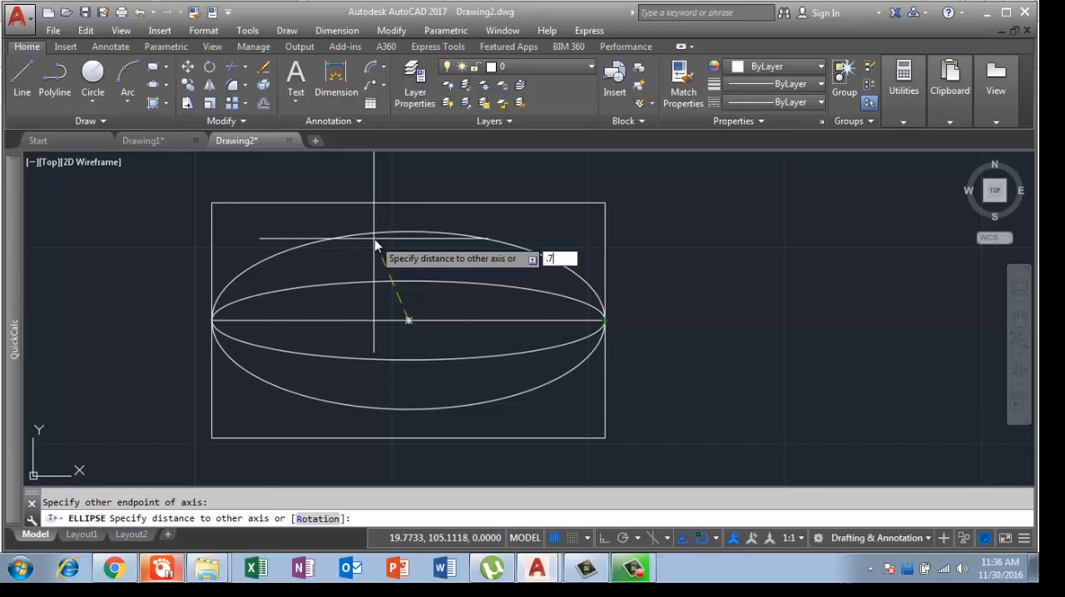
pyautogui.press('Return')
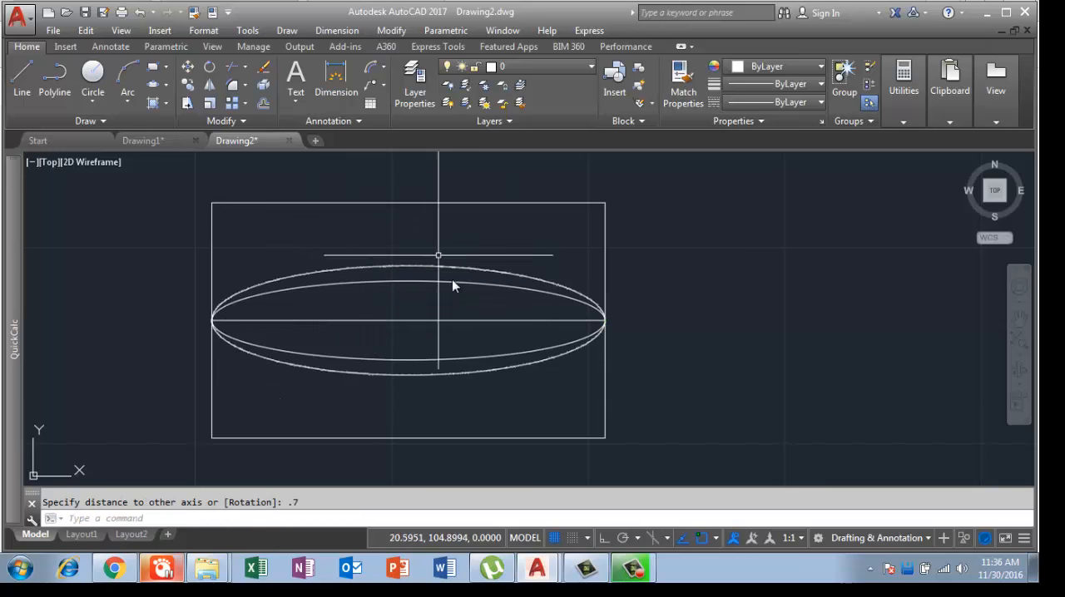
# Step: Erase the two ellipses inside the lower rectangle, keeping the rectangle and its centre line
pyautogui.click(384, 288)
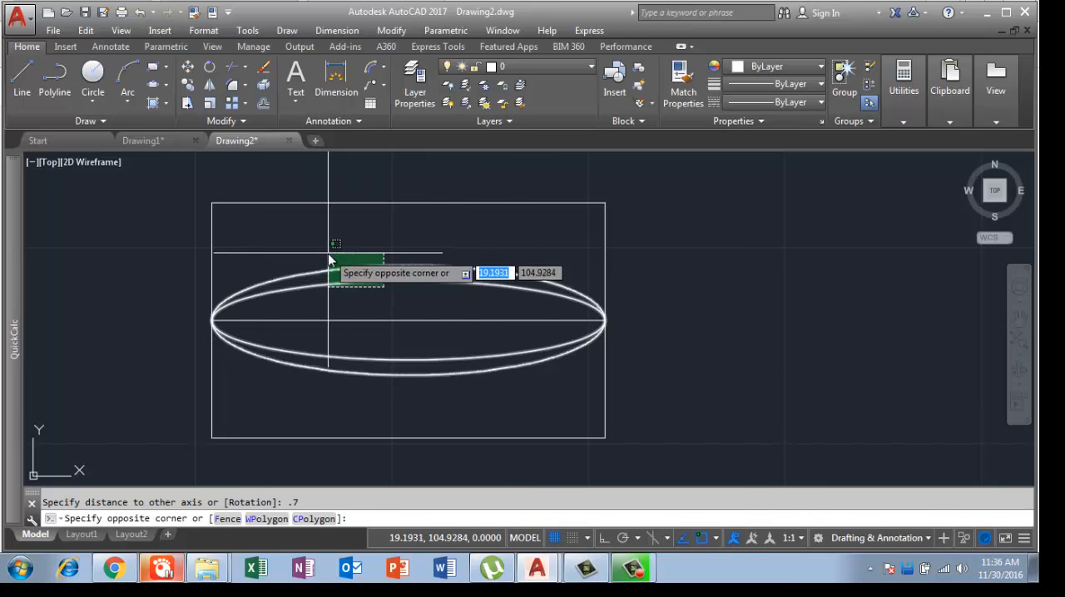
pyautogui.click(328, 255)
pyautogui.press('Delete')
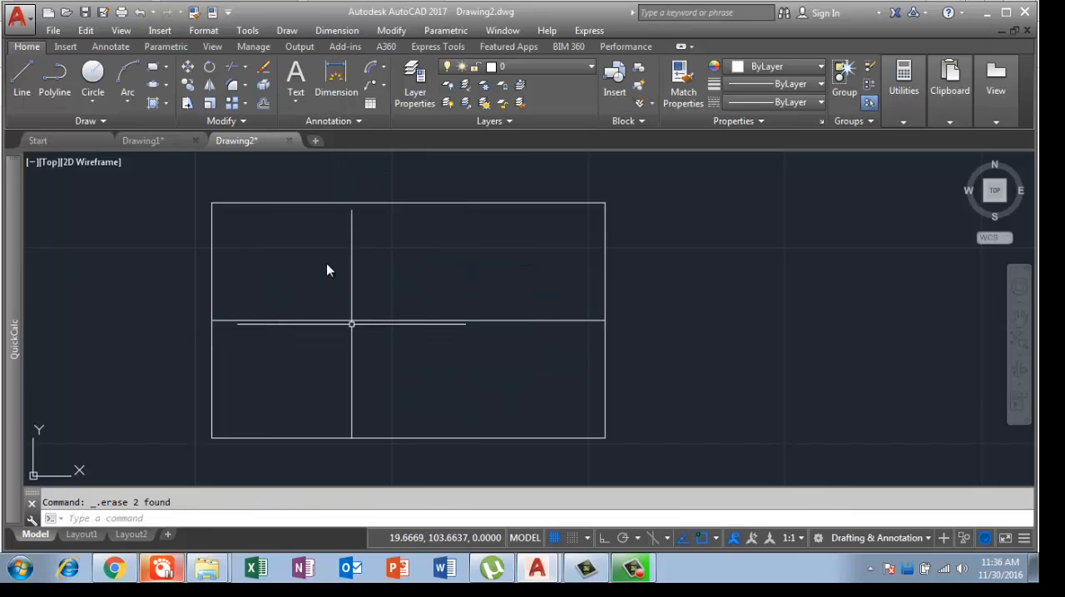
# Step: Draw an elliptical arc on the centre line's axis, reaching the top edge's midpoint, starting at the left edge's midpoint and ending at the top edge's midpoint
pyautogui.click(165, 84)
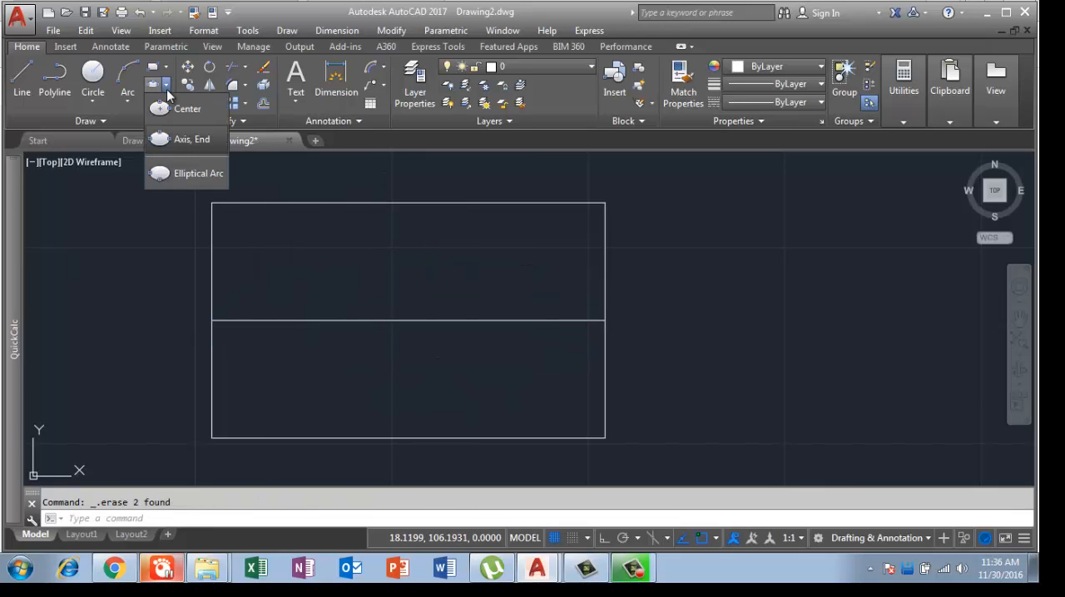
pyautogui.click(189, 176)
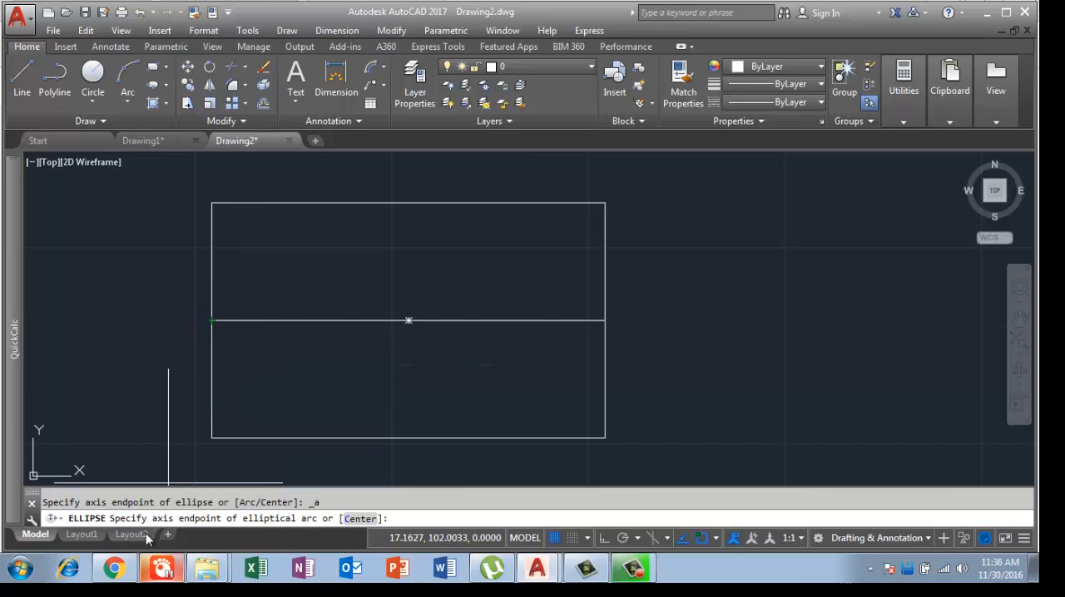
pyautogui.click(213, 320)
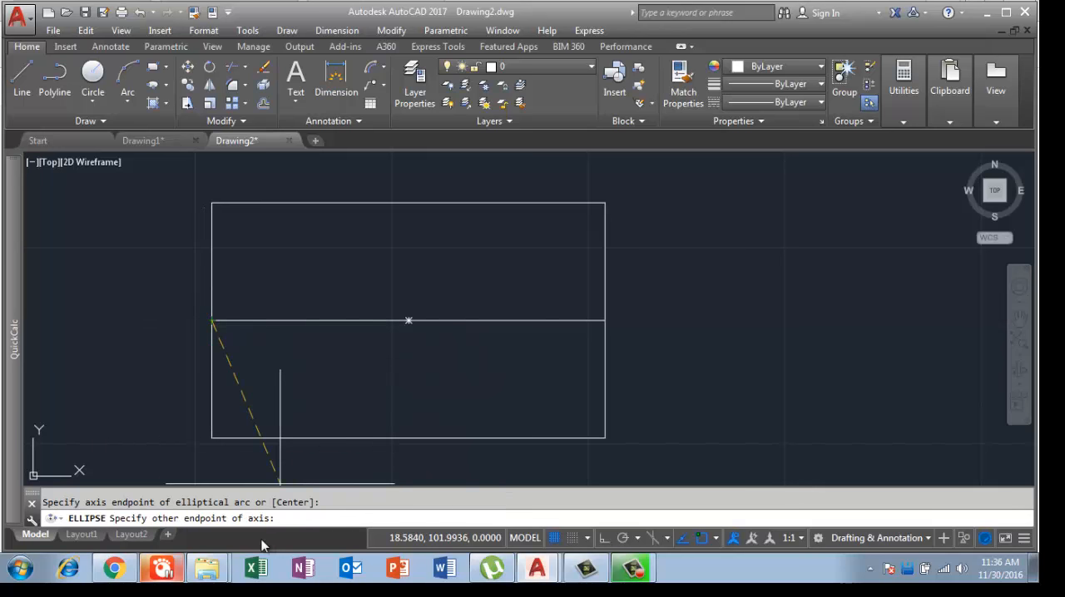
pyautogui.click(603, 321)
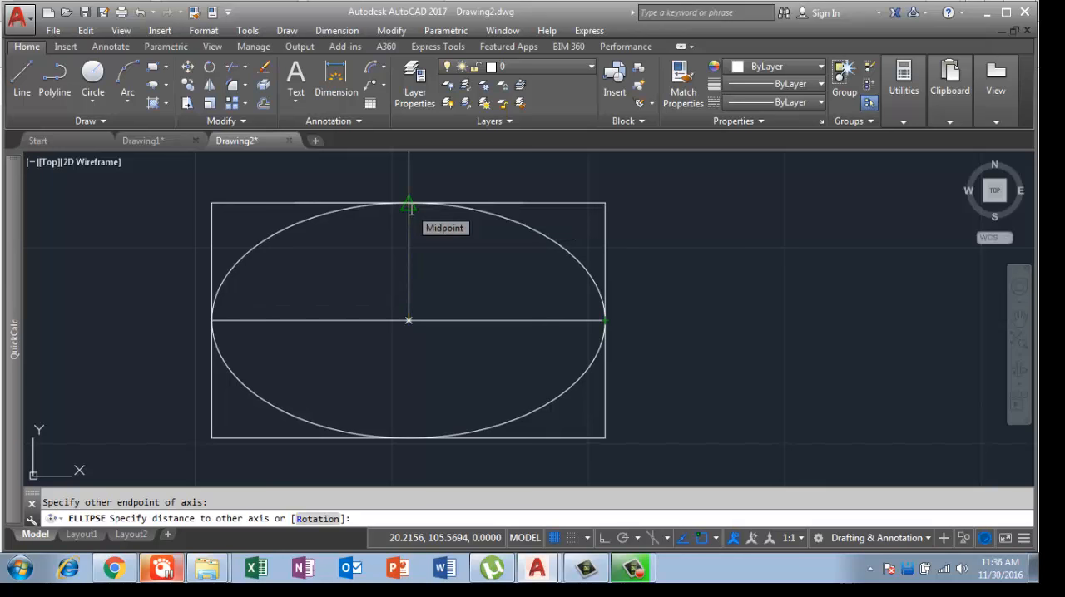
pyautogui.click(408, 206)
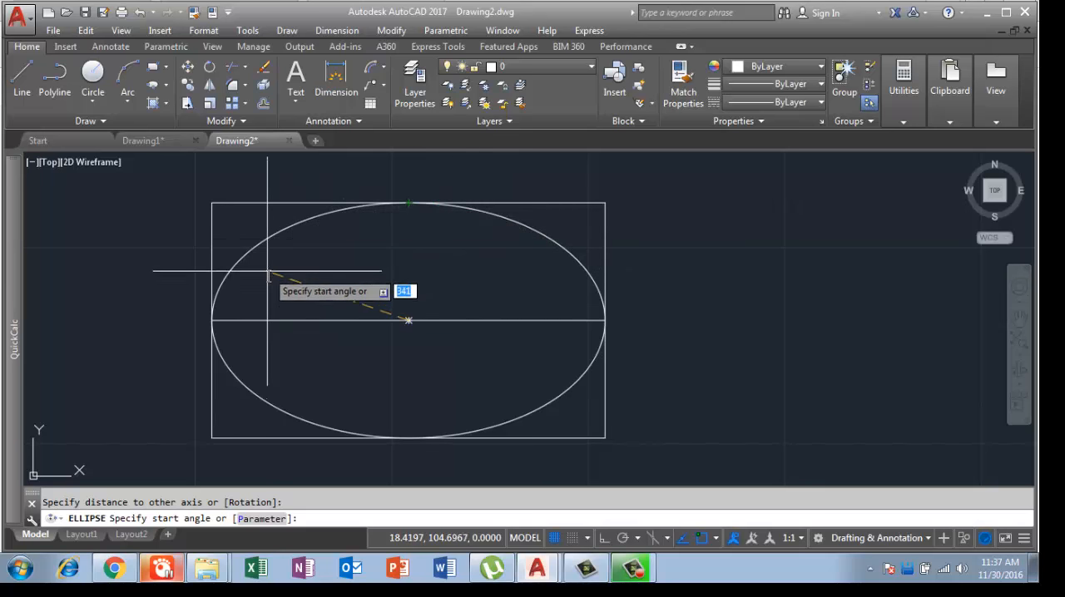
pyautogui.click(211, 320)
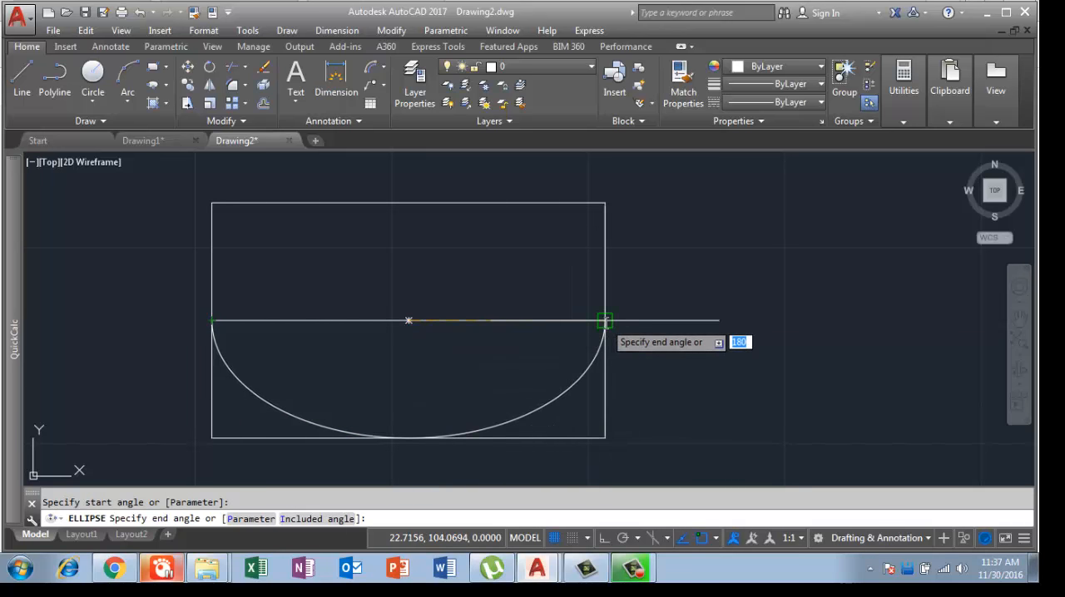
pyautogui.click(408, 203)
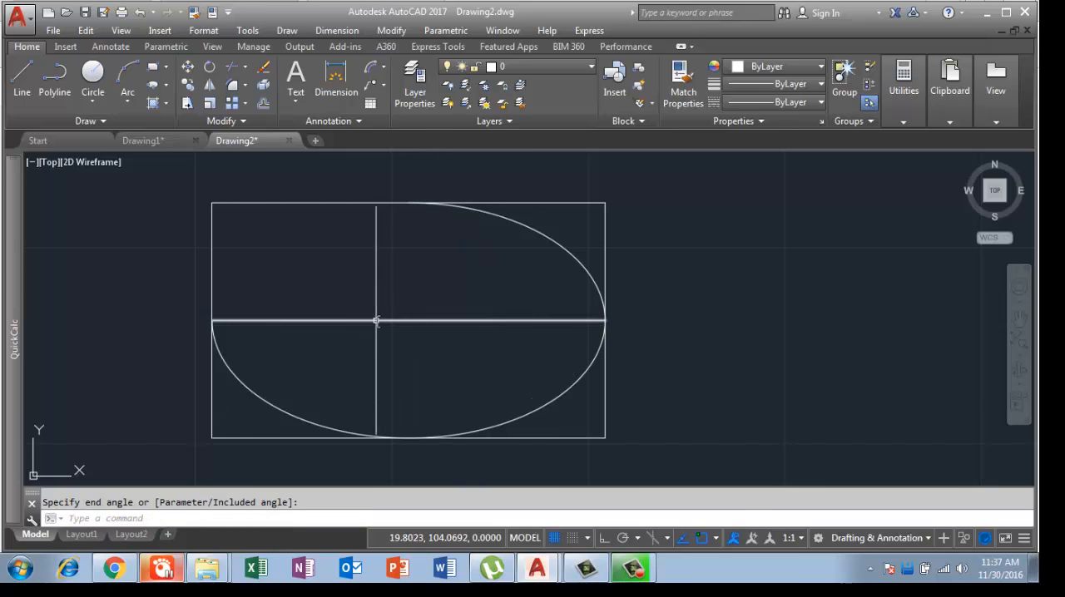
pyautogui.scroll(-3, 374, 318)
pyautogui.scroll(3, 373, 316)
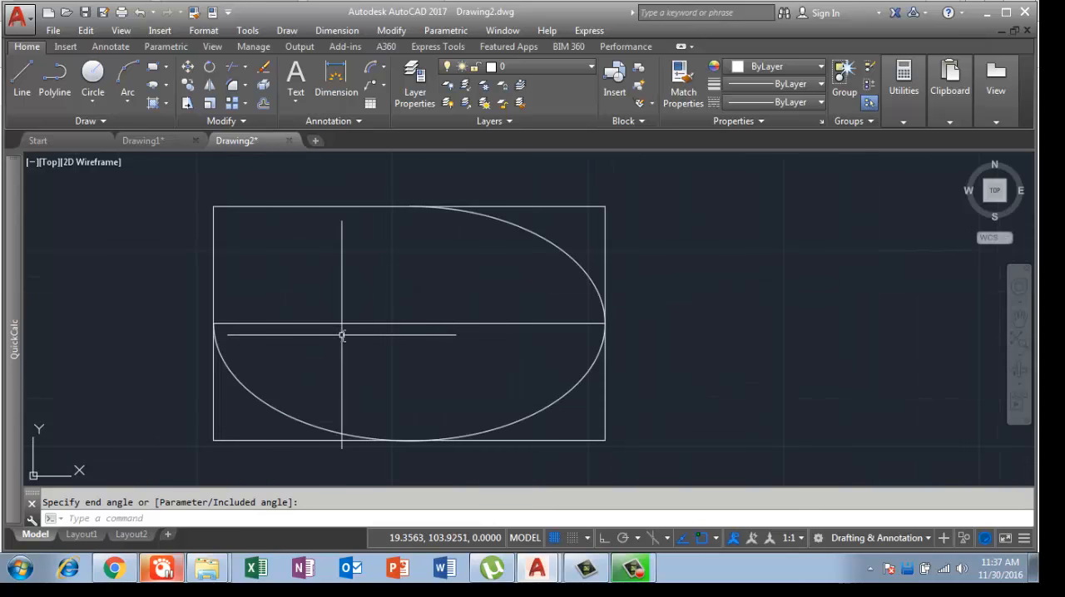
pyautogui.click(262, 402)
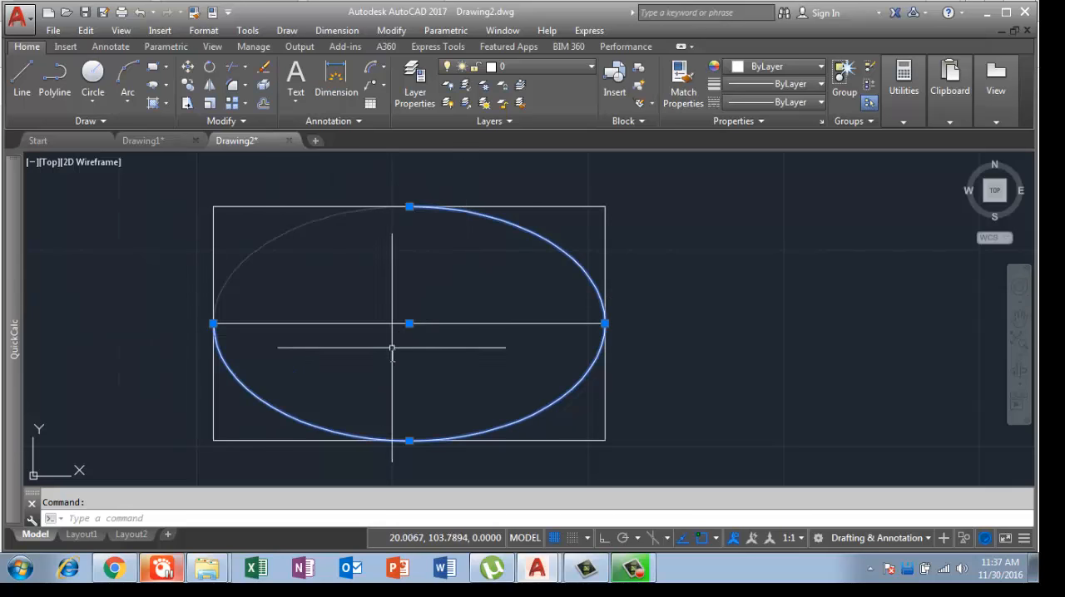
# Step: Draw a 3 by 3 square in the empty area below the crossing ellipses
pyautogui.scroll(-5, 391, 352)
pyautogui.moveTo(433, 377)
pyautogui.mouseDown(button='middle')
pyautogui.moveTo(398, 378)
pyautogui.moveTo(262, 329)
pyautogui.mouseUp(button='middle')
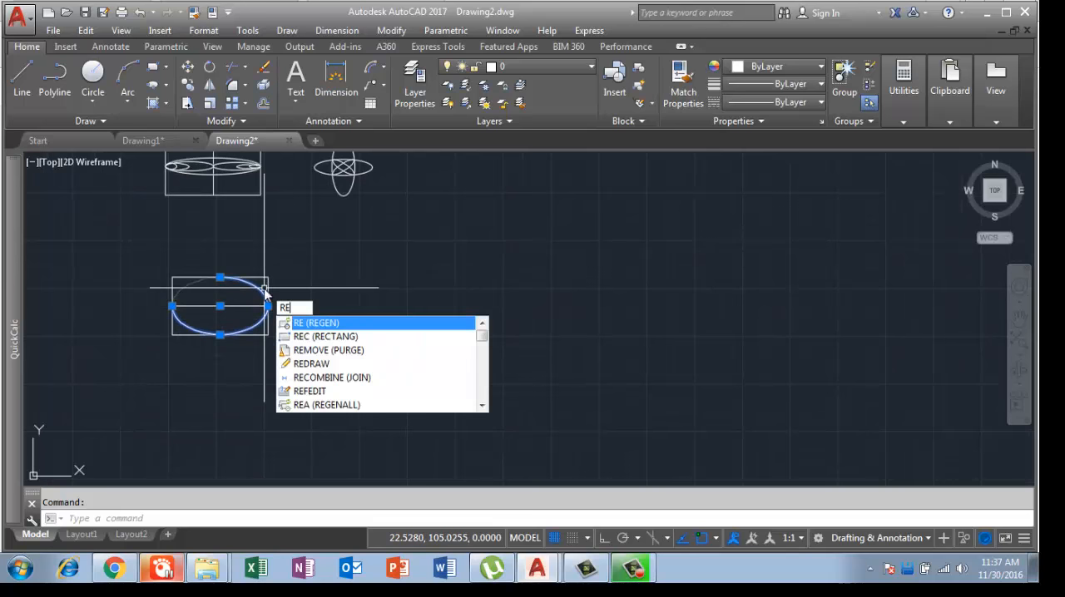
pyautogui.press('Return')
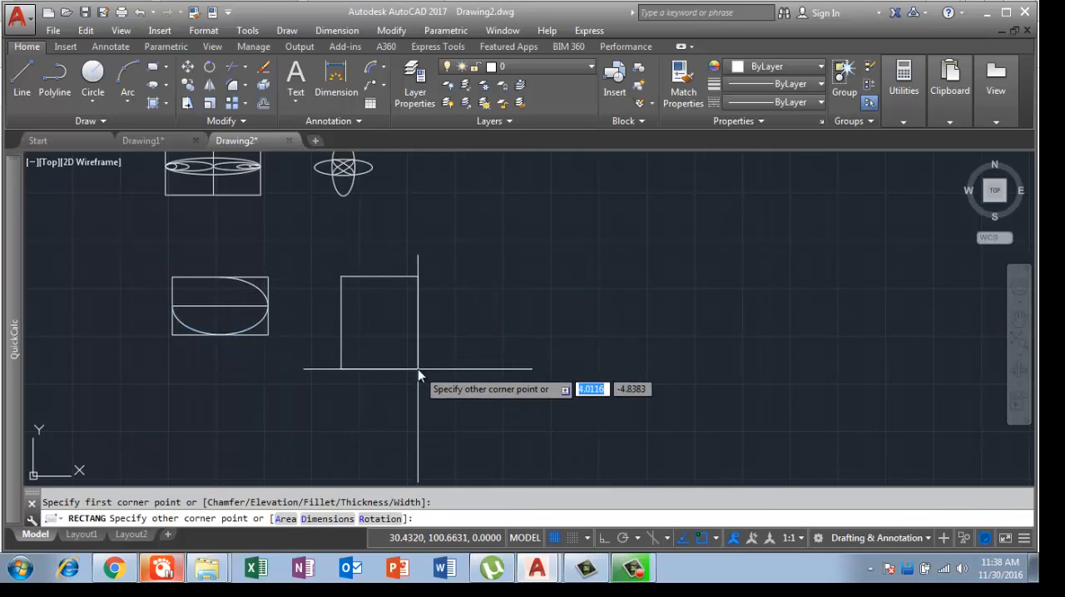
pyautogui.scroll(7, 441, 223)
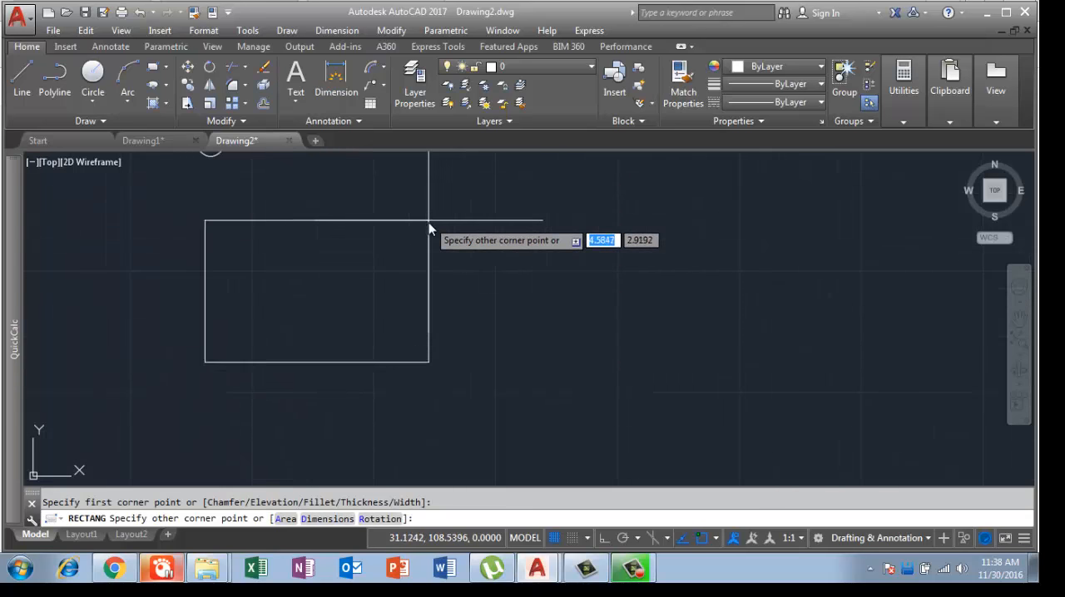
pyautogui.scroll(-4, 535, 291)
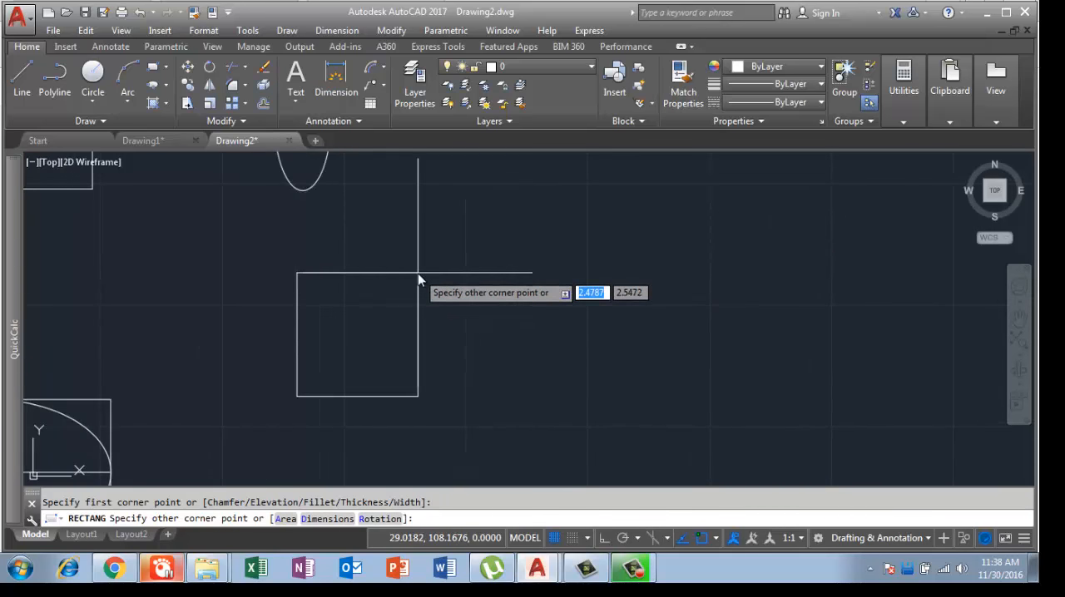
pyautogui.write('3,3')
pyautogui.press('Return')
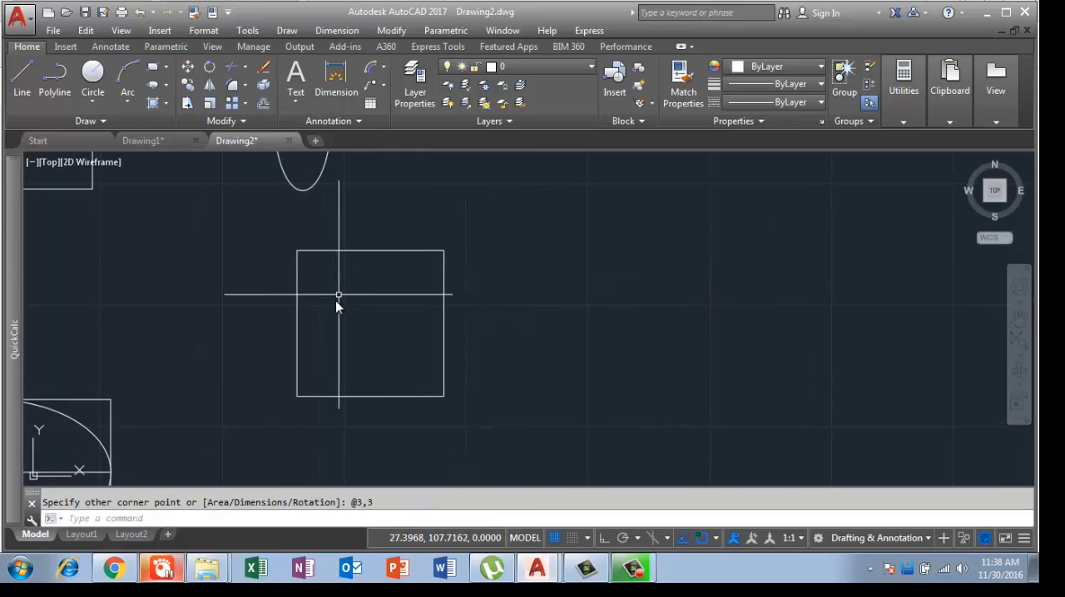
# Step: Draw a horizontal centre line joining the midpoints of the square's left and right edges
pyautogui.scroll(-2, 568, 298)
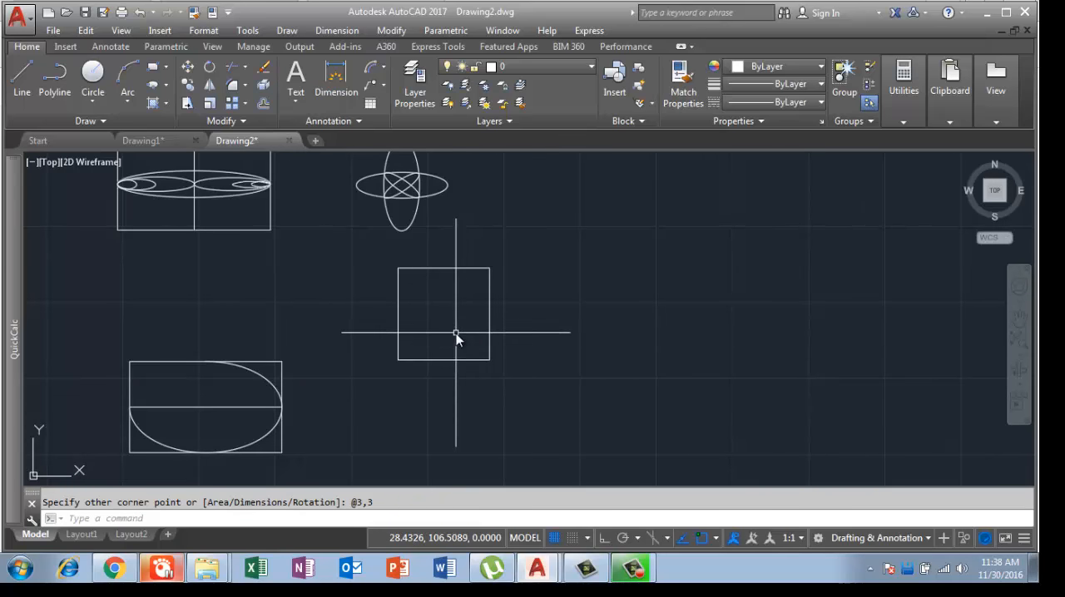
pyautogui.write('l')
pyautogui.press('Return')
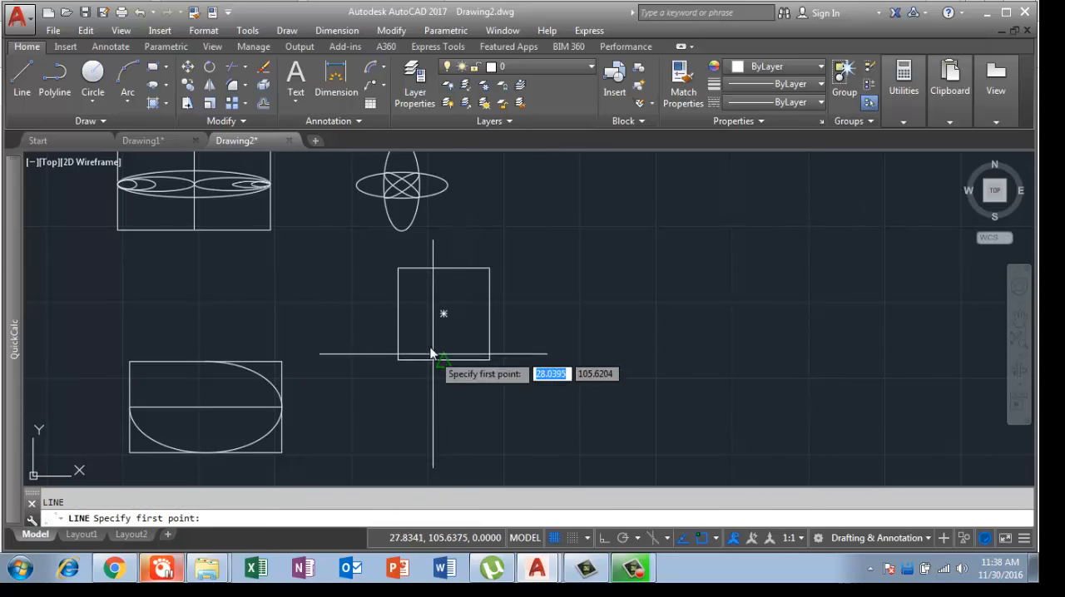
pyautogui.click(398, 314)
pyautogui.click(489, 313)
pyautogui.press('Return')
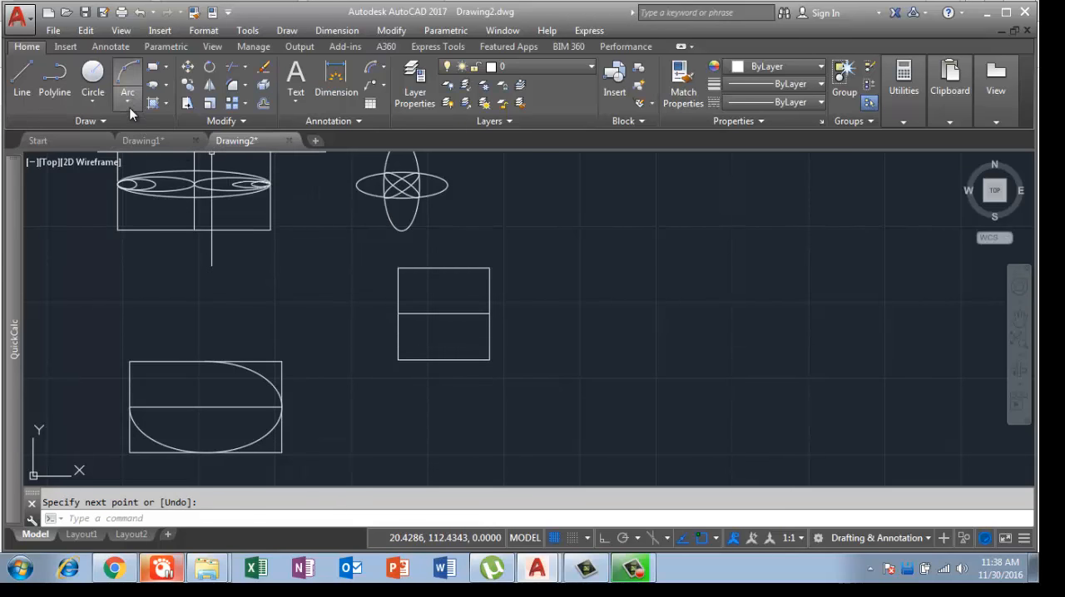
# Step: Draw an elliptical arc with the square's centre line as axis, reaching the top edge's midpoint, from the left edge's midpoint to the bottom edge's midpoint
pyautogui.click(166, 89)
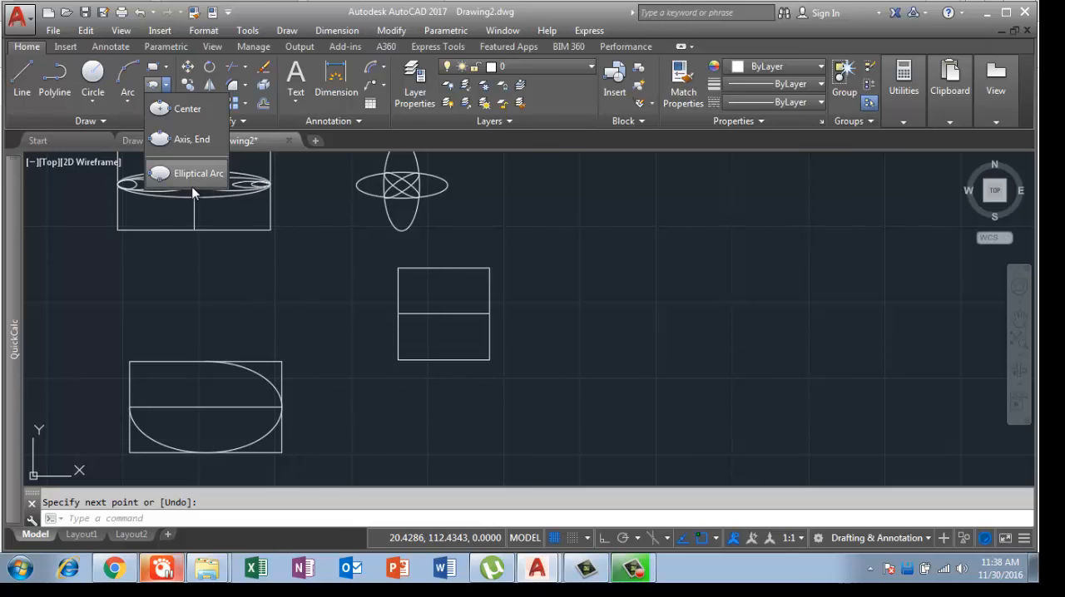
pyautogui.click(193, 176)
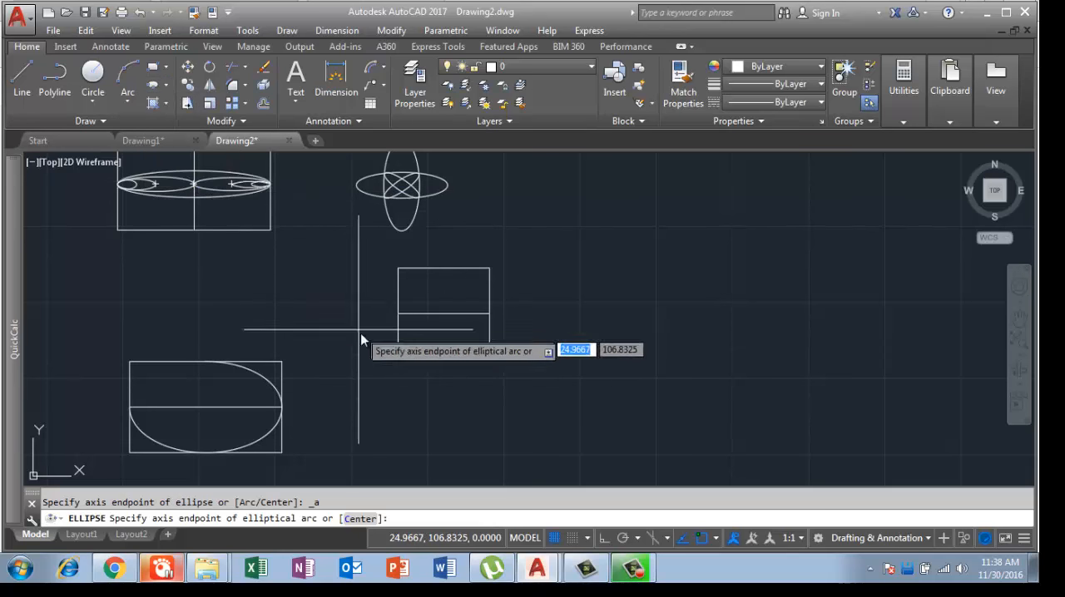
pyautogui.click(400, 314)
pyautogui.click(488, 315)
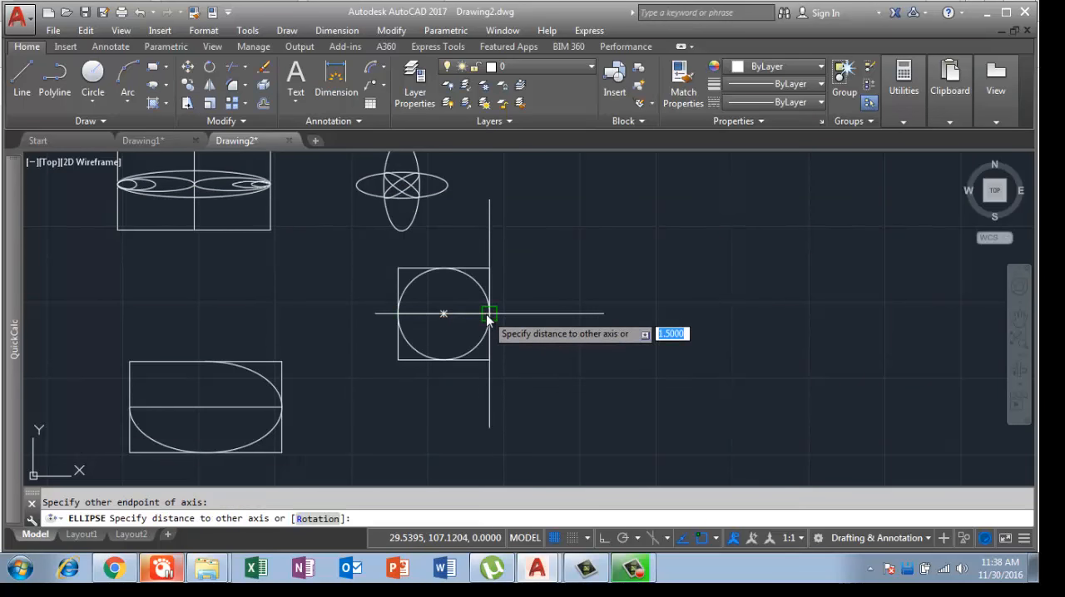
pyautogui.click(442, 271)
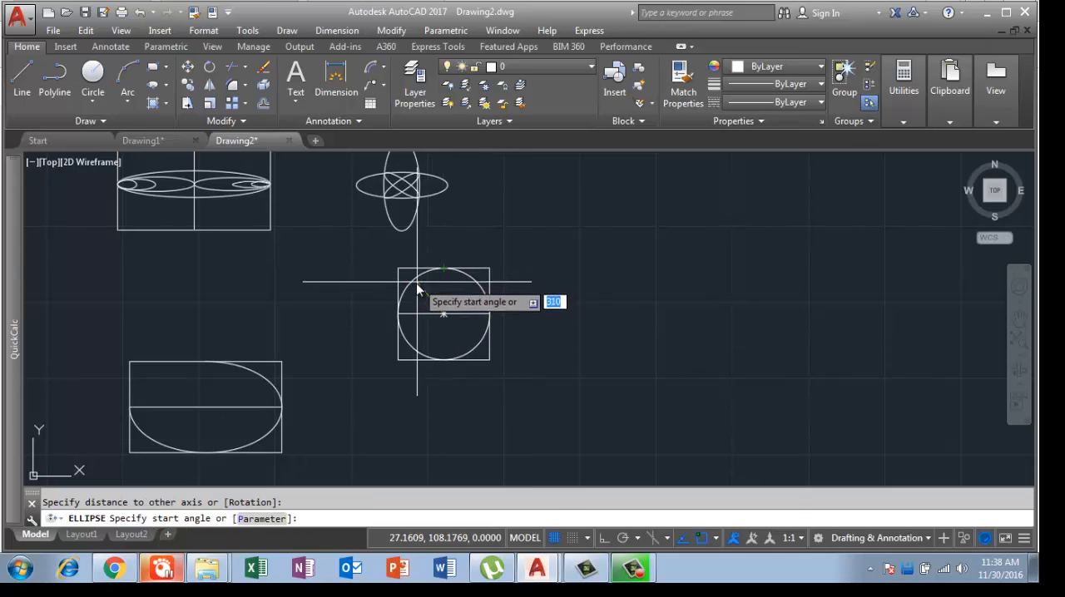
pyautogui.click(397, 315)
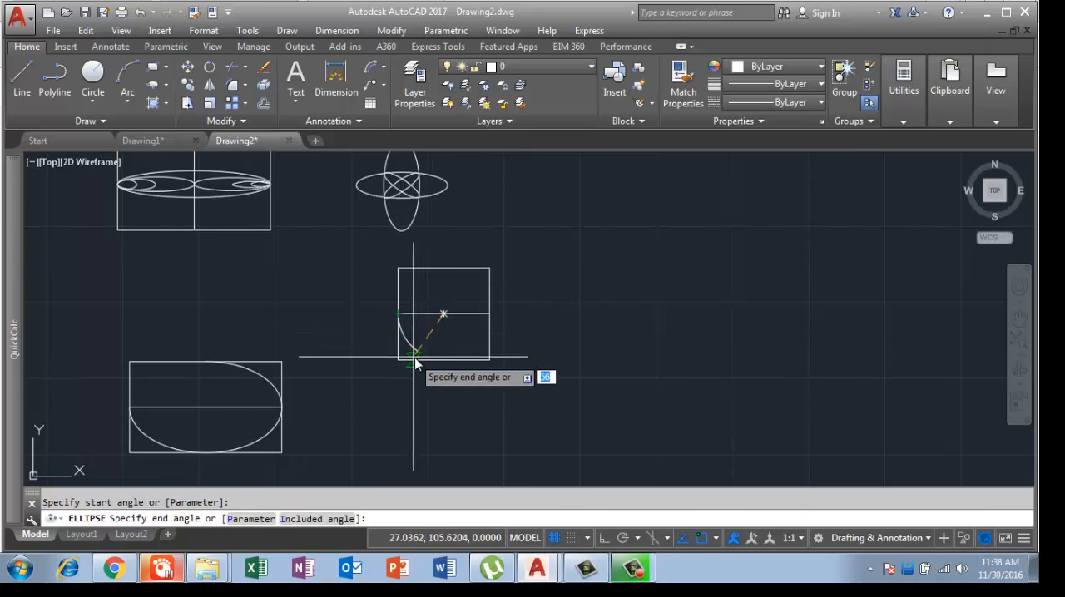
pyautogui.click(440, 361)
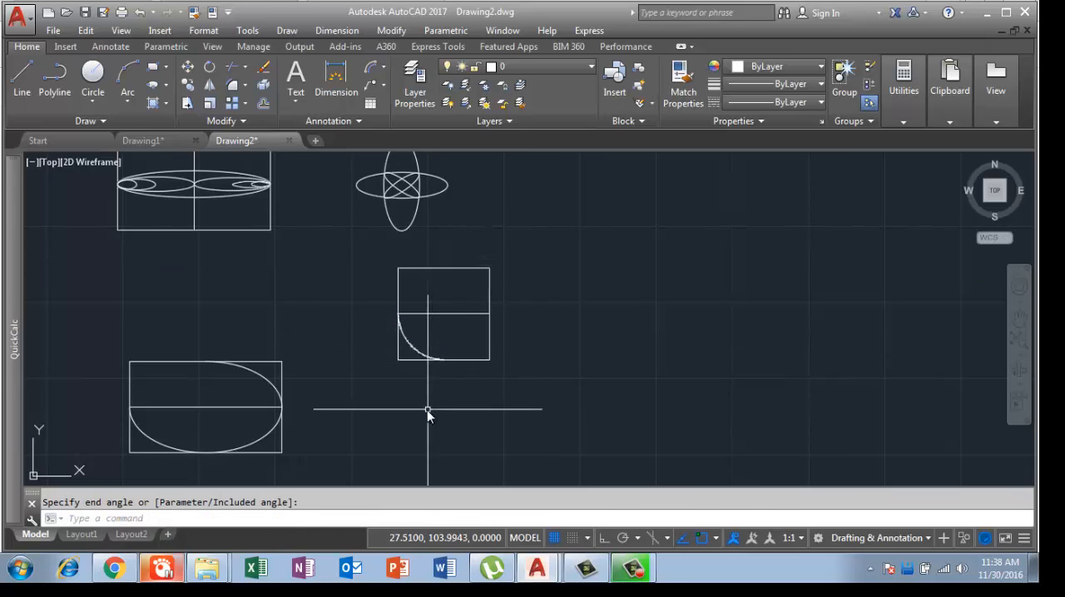
pyautogui.scroll(4, 383, 315)
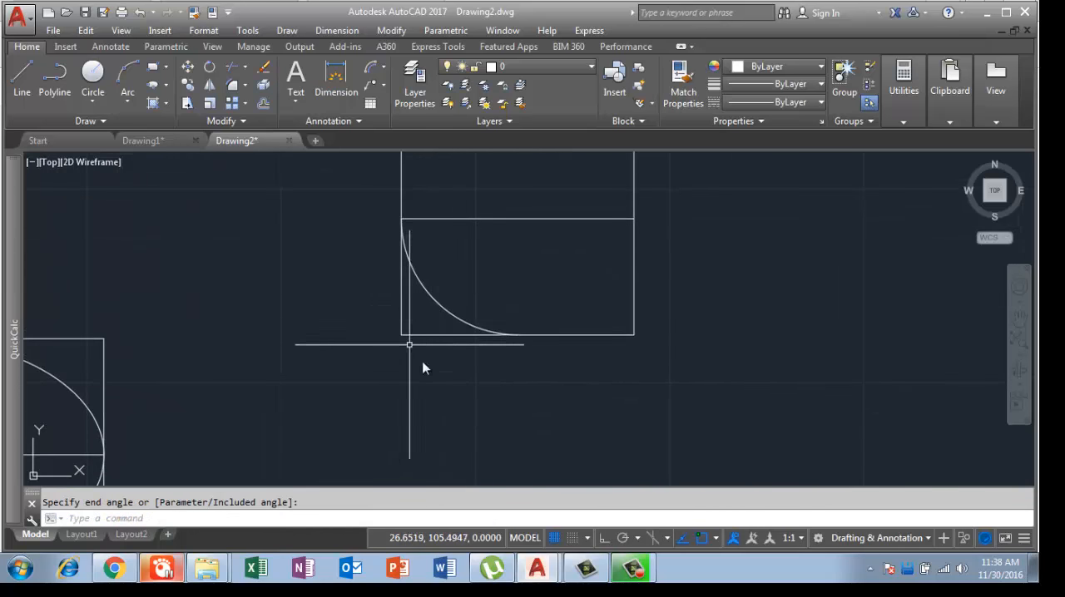
pyautogui.scroll(-3, 387, 321)
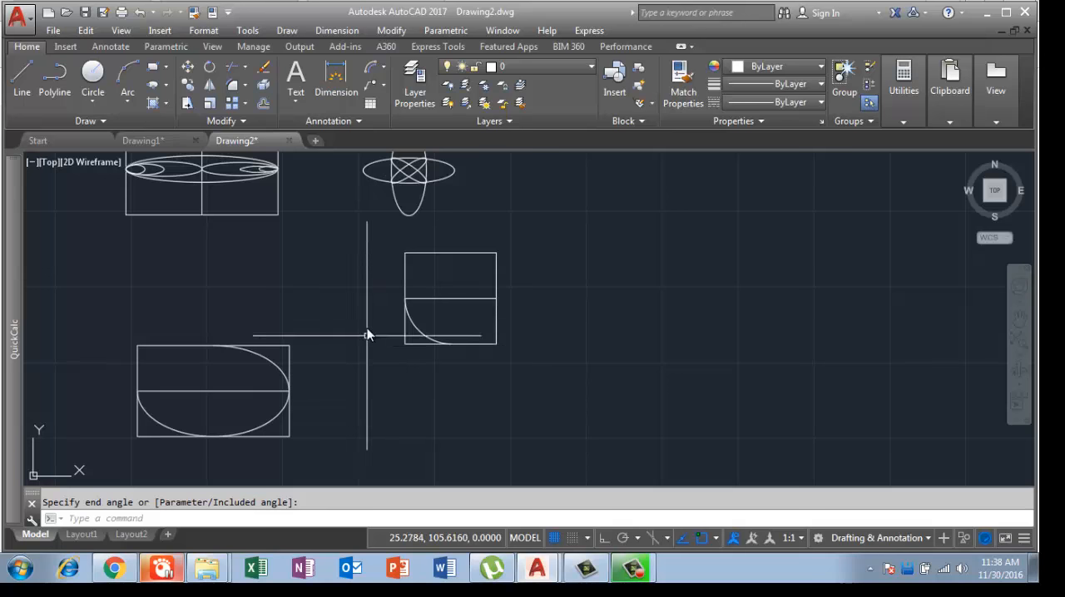
pyautogui.moveTo(374, 364); pyautogui.dragTo(456, 344, button='middle')
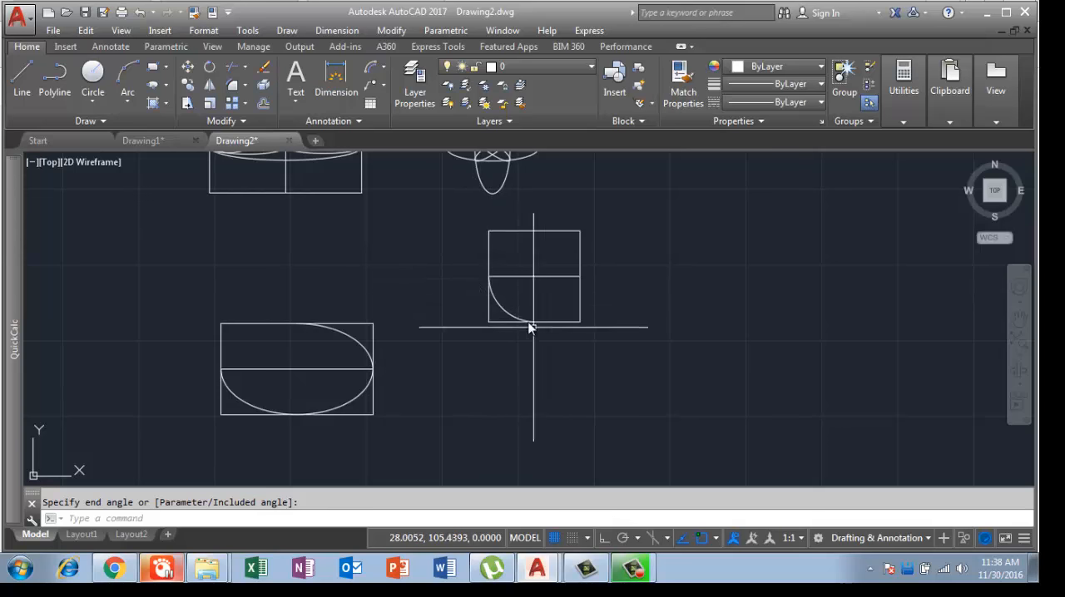
pyautogui.scroll(4, 504, 307)
pyautogui.scroll(-4, 482, 308)
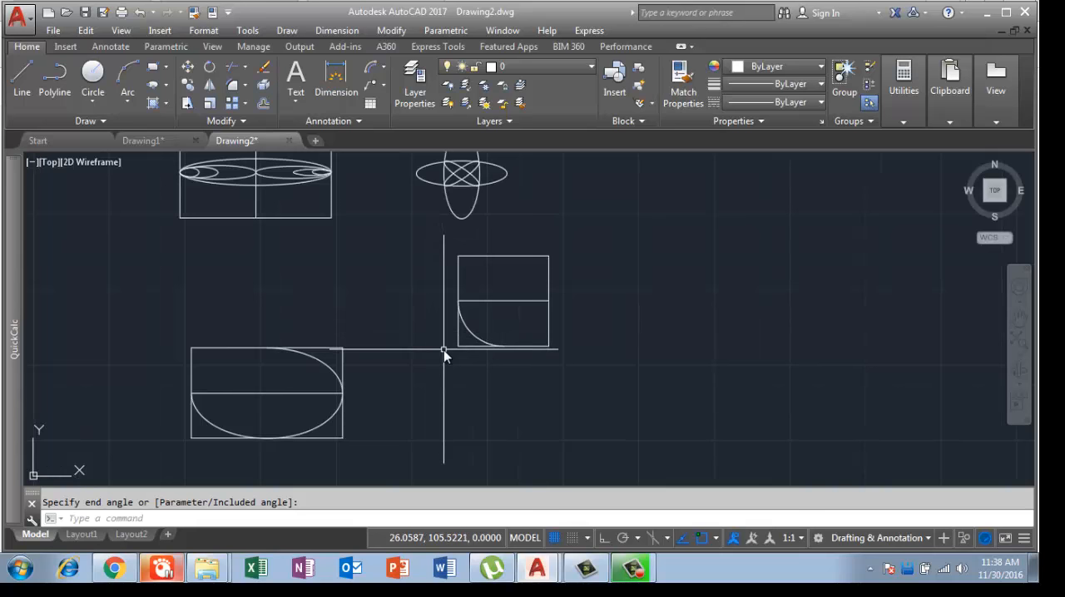
pyautogui.scroll(-2, 444, 351)
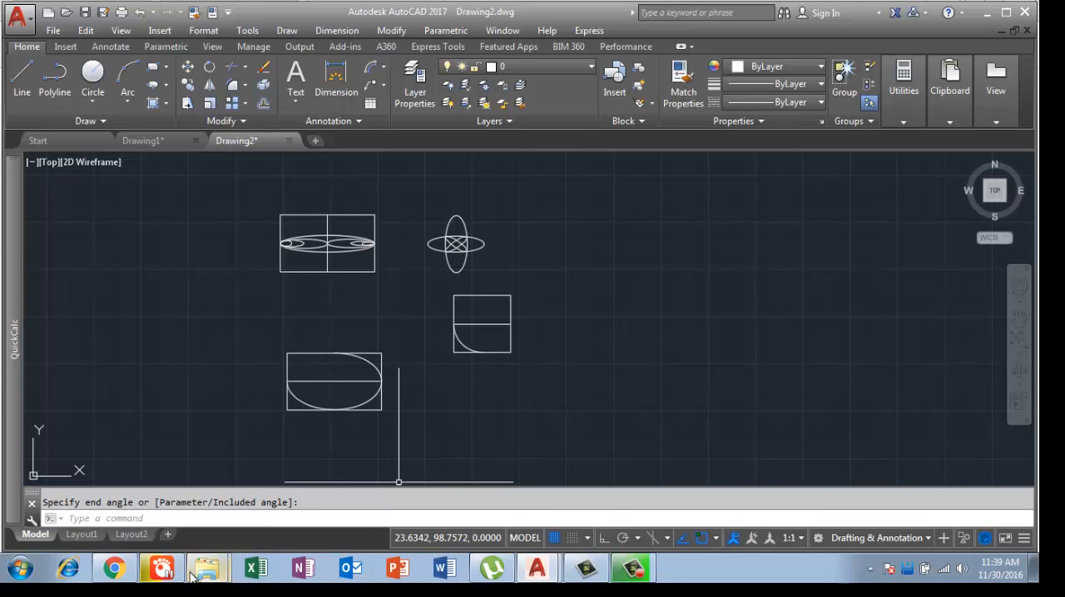
# Step: Switch to Chrome and look through the YouTube channel's created playlists, including Free Training of Auto cad for beginners
pyautogui.click(129, 574)
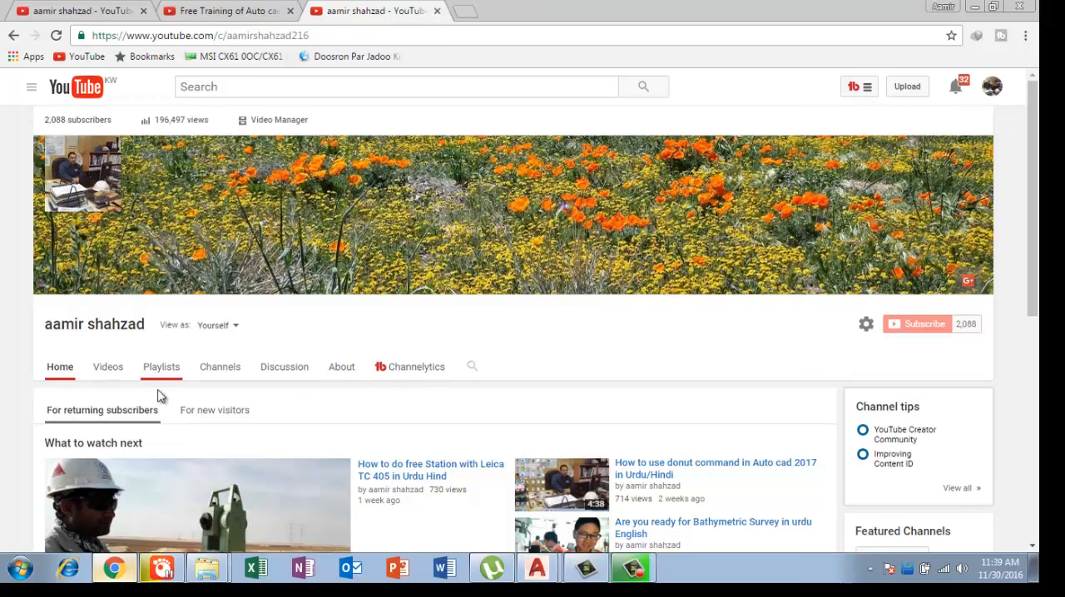
pyautogui.click(96, 9)
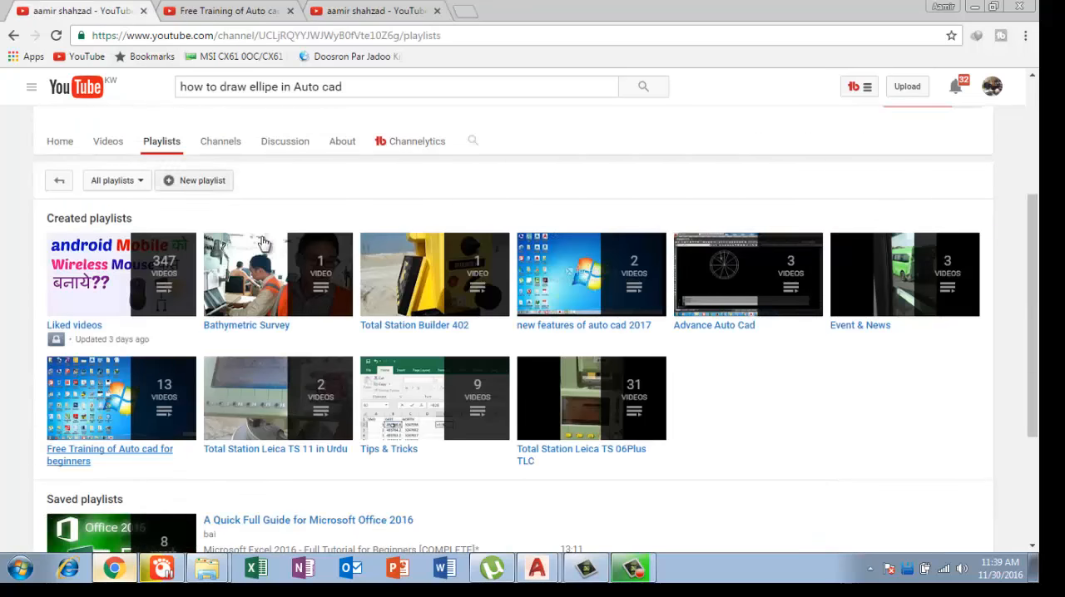
pyautogui.scroll(-2, 333, 302)
pyautogui.scroll(2, 321, 302)
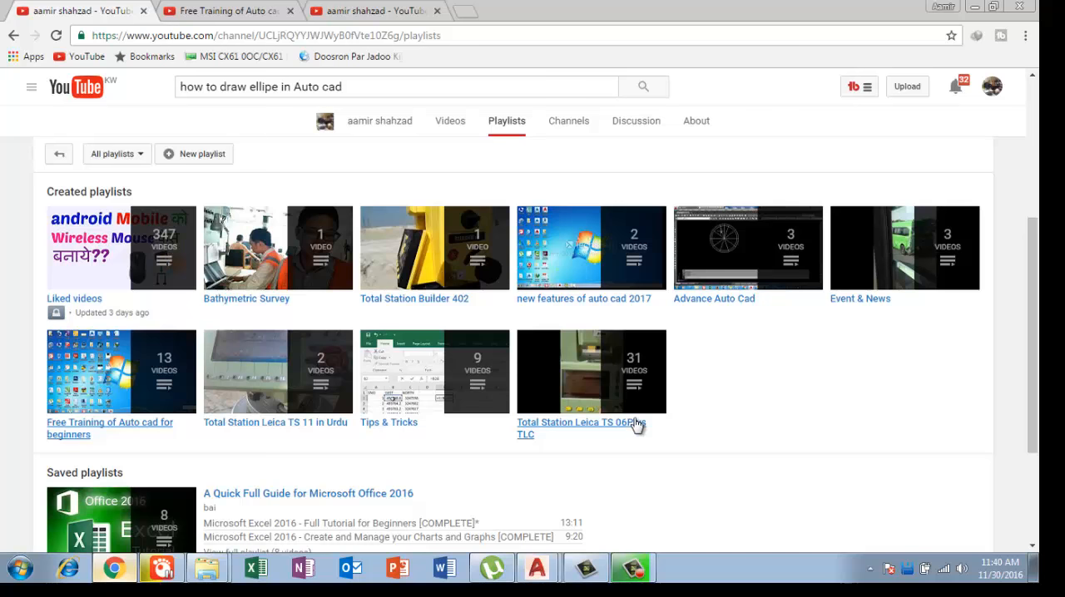
pyautogui.click(191, 10)
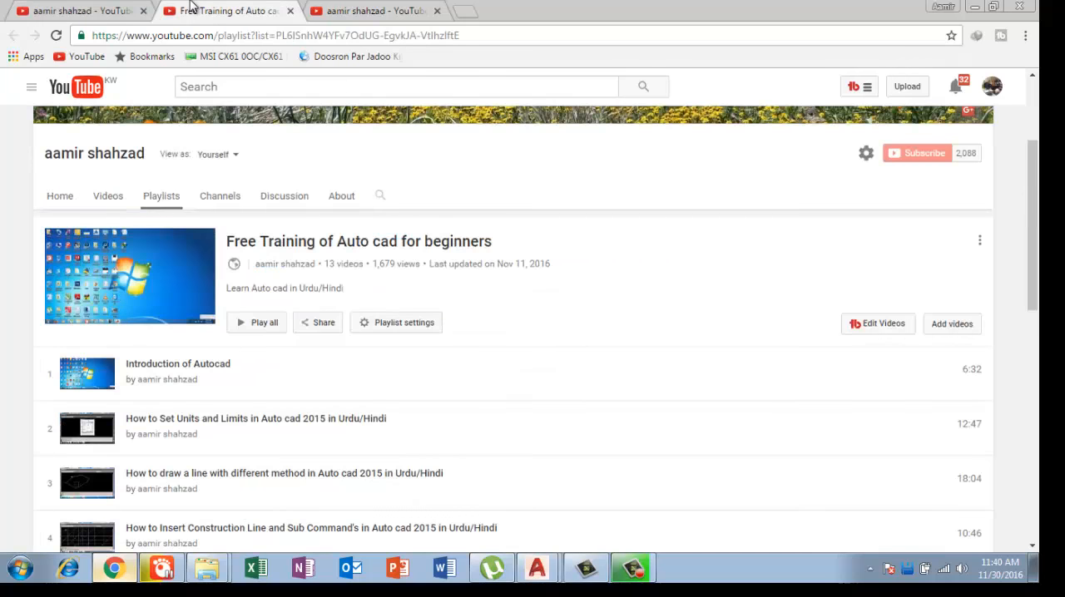
pyautogui.click(94, 12)
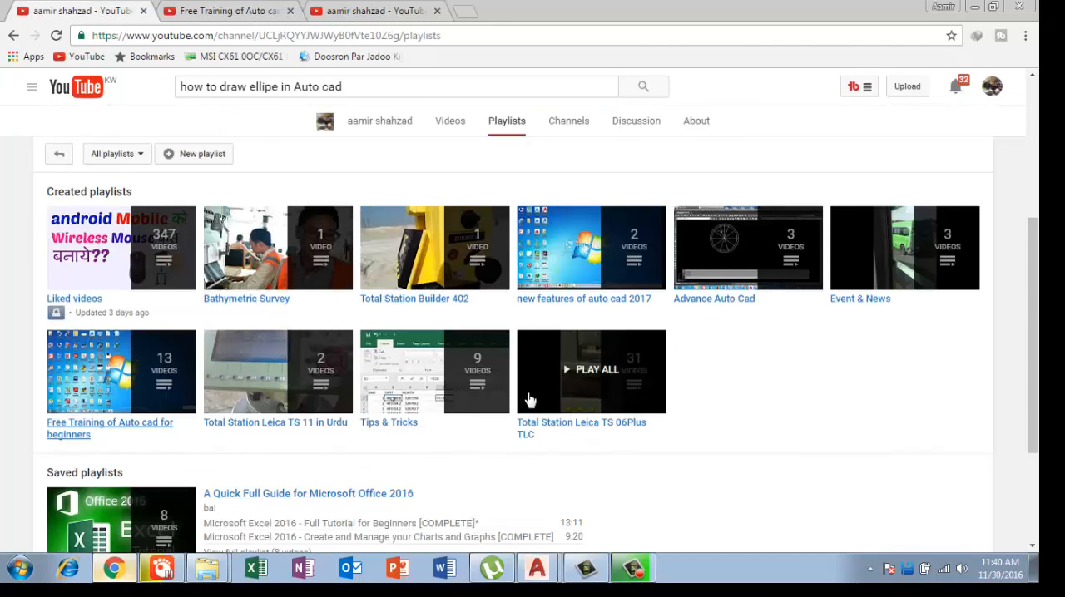
# Step: Browse the Total Station Leica TS 06Plus TLC playlist in a new tab and return to the channel's home page
pyautogui.rightClick(561, 425)
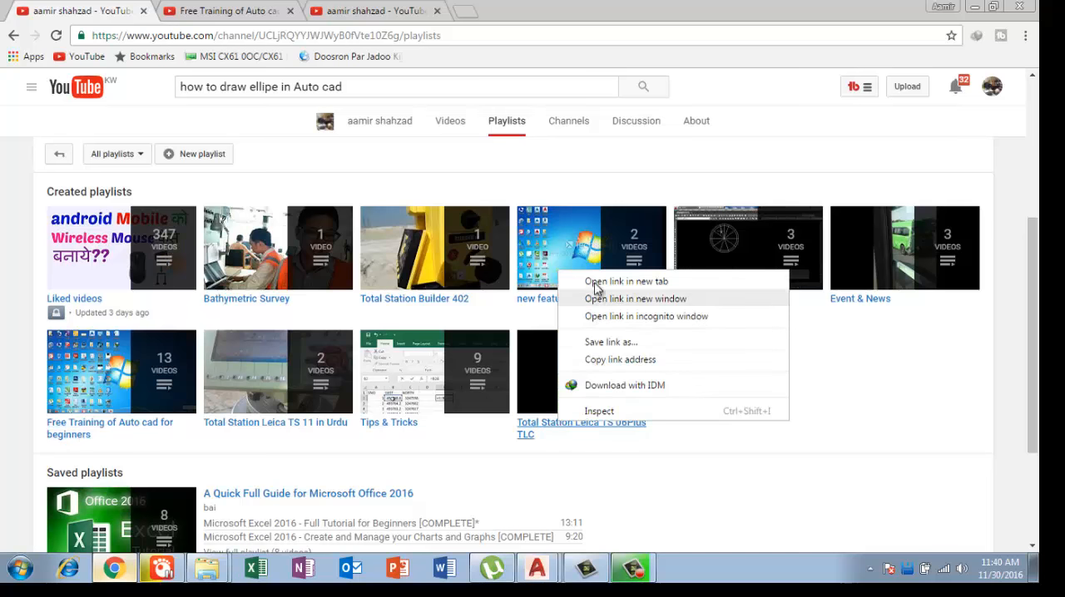
pyautogui.click(593, 282)
pyautogui.hotkey('ctrl', 'Tab')
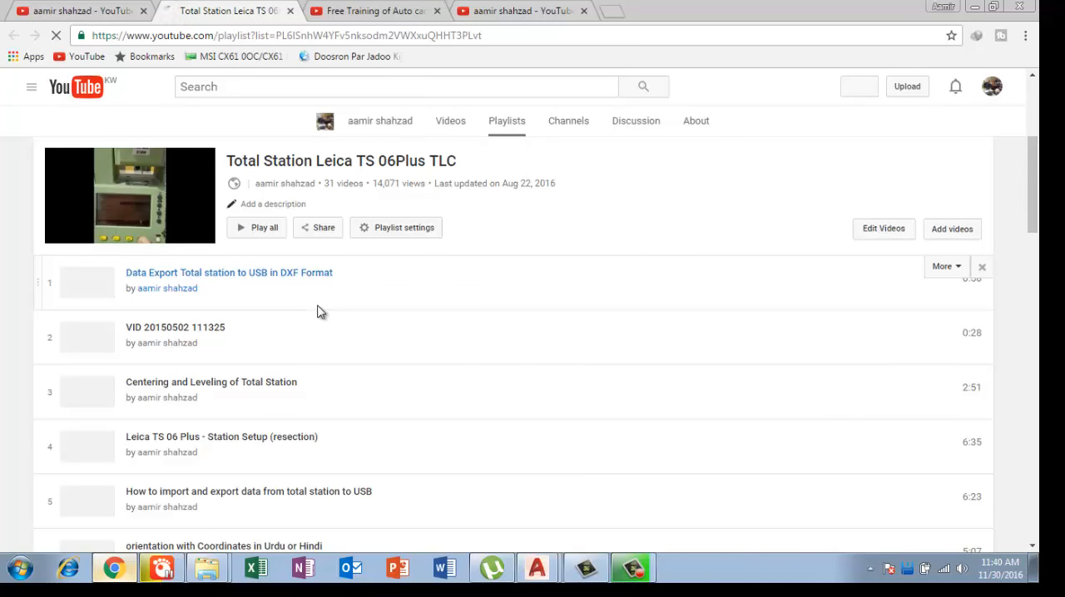
pyautogui.scroll(-3, 319, 314)
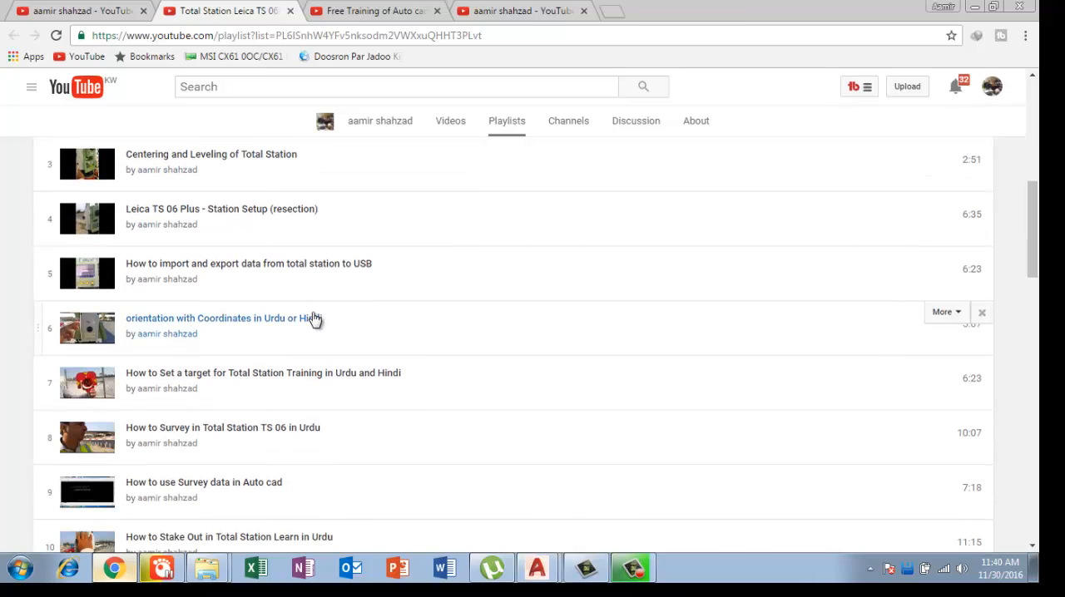
pyautogui.scroll(-3, 314, 321)
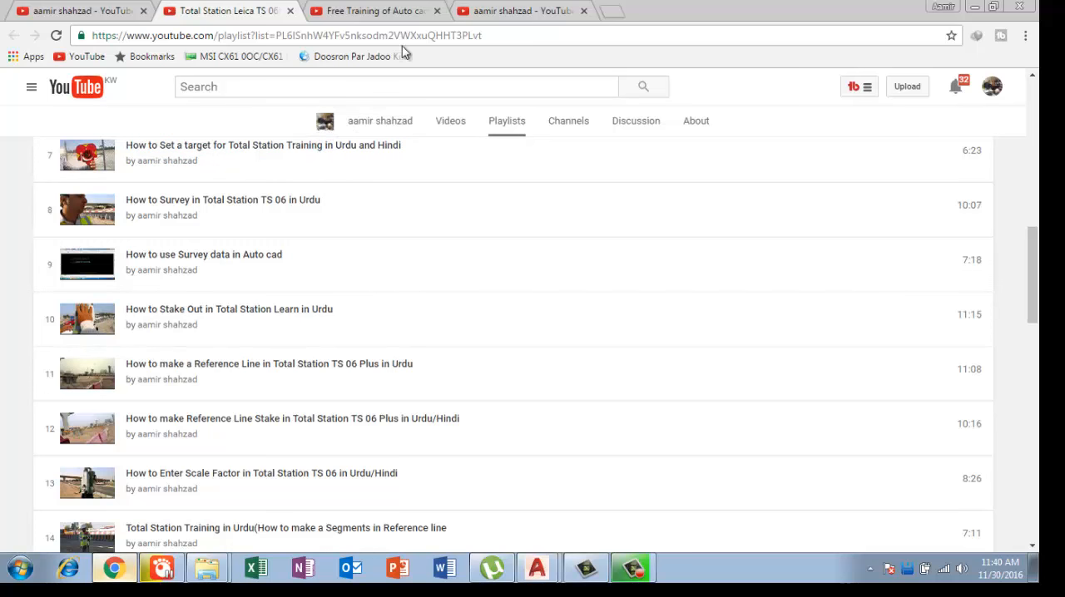
pyautogui.click(499, 12)
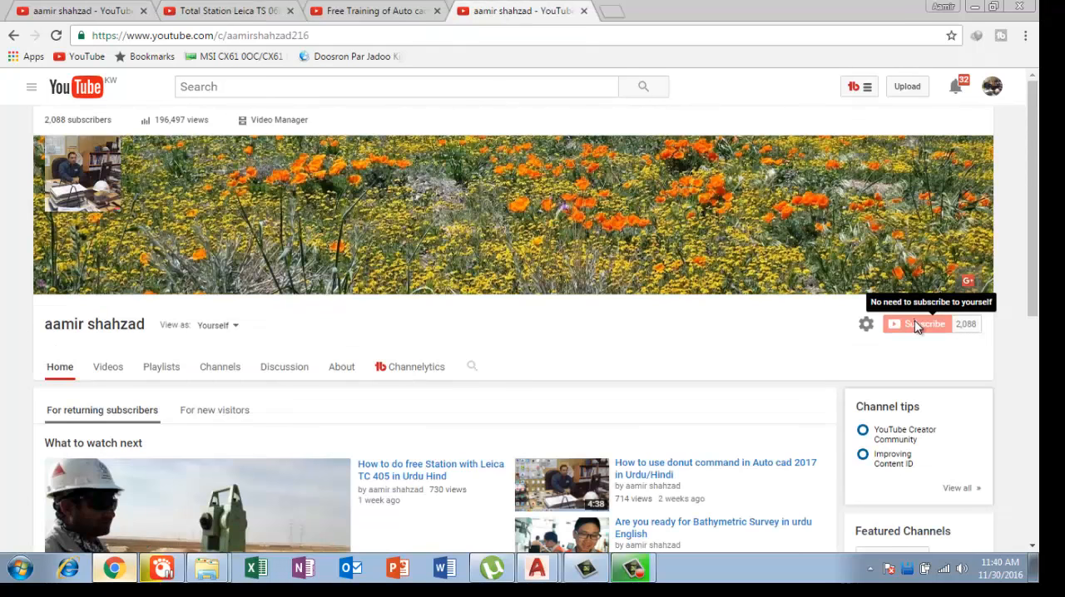